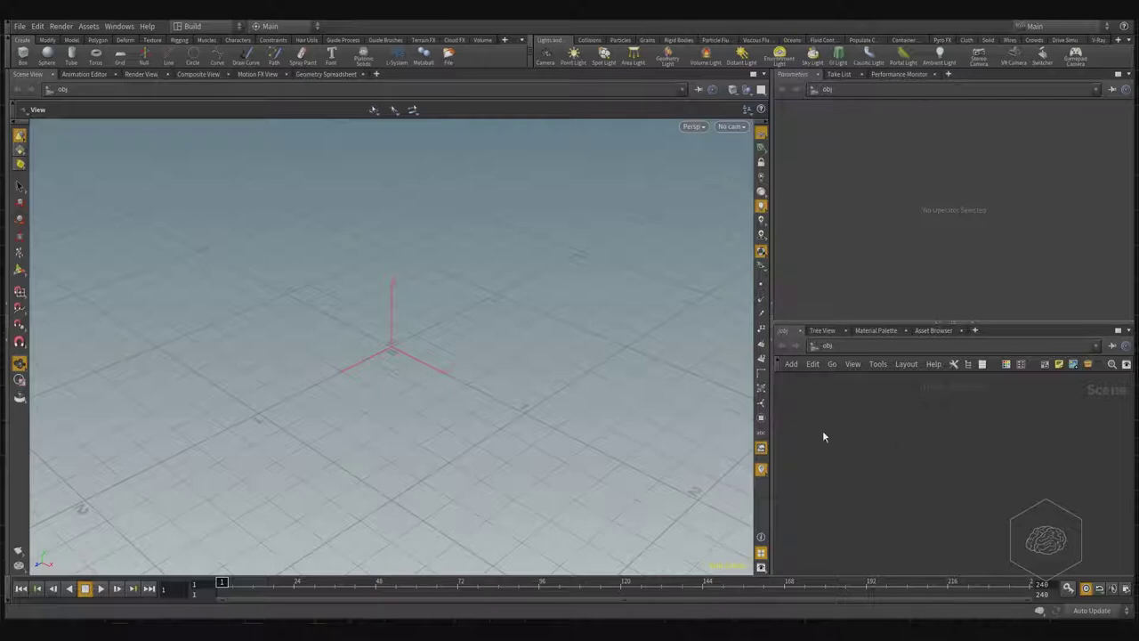
# Add a Geometry object, geo1, then delete the default file1 node inside it
pyautogui.press('Tab')
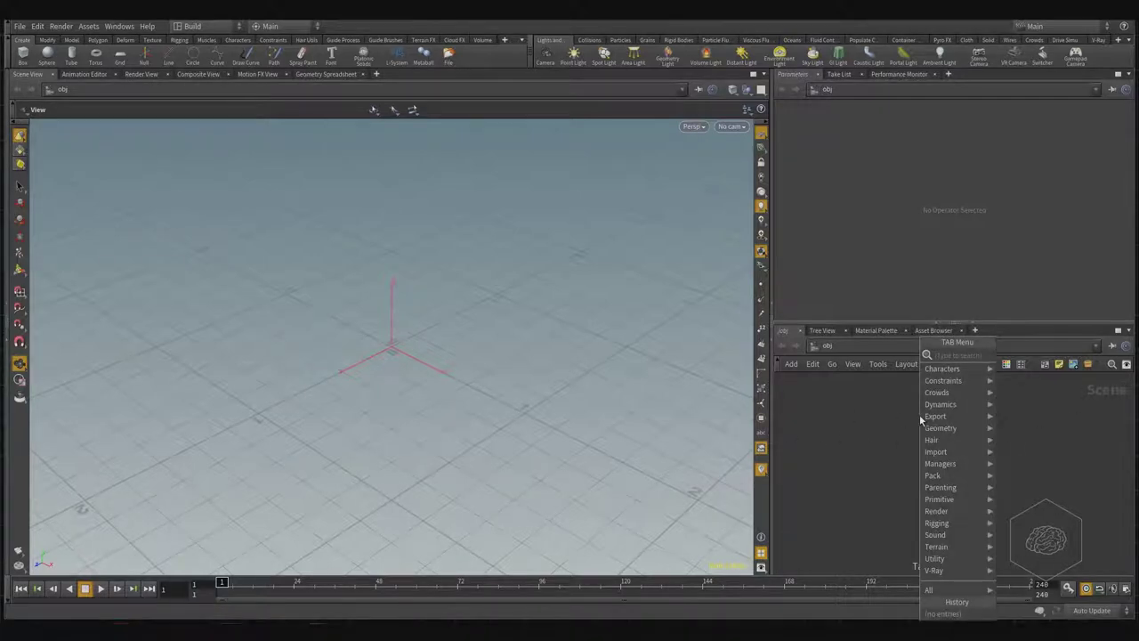
pyautogui.write('geom')
pyautogui.press('Return')
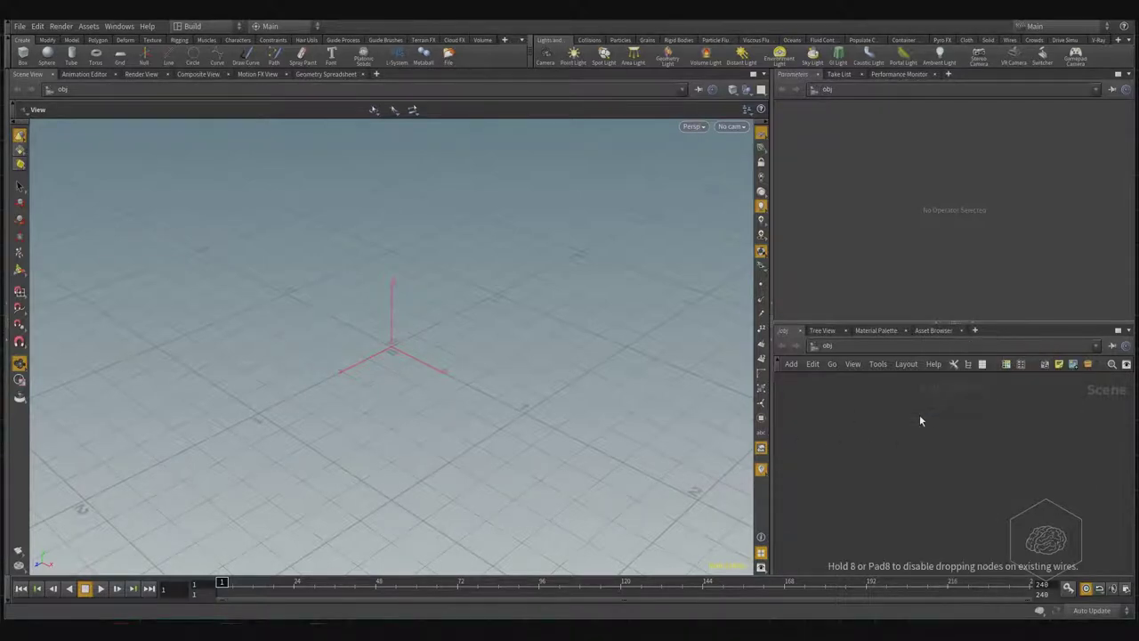
pyautogui.click(919, 415)
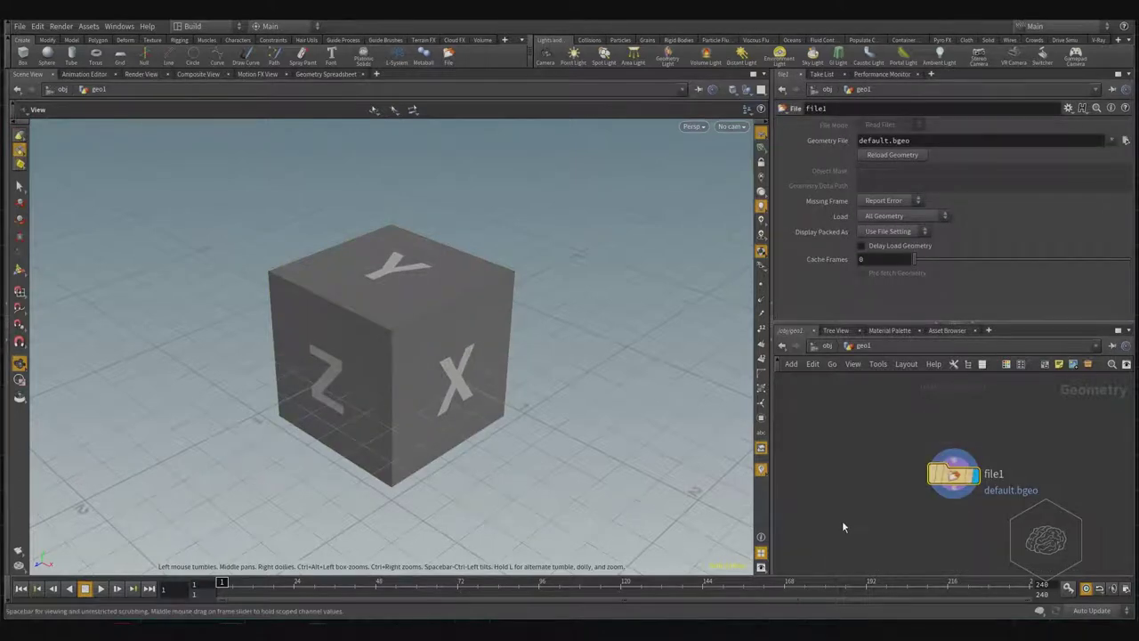
pyautogui.moveTo(979, 434); pyautogui.dragTo(910, 534)
pyautogui.press('Delete')
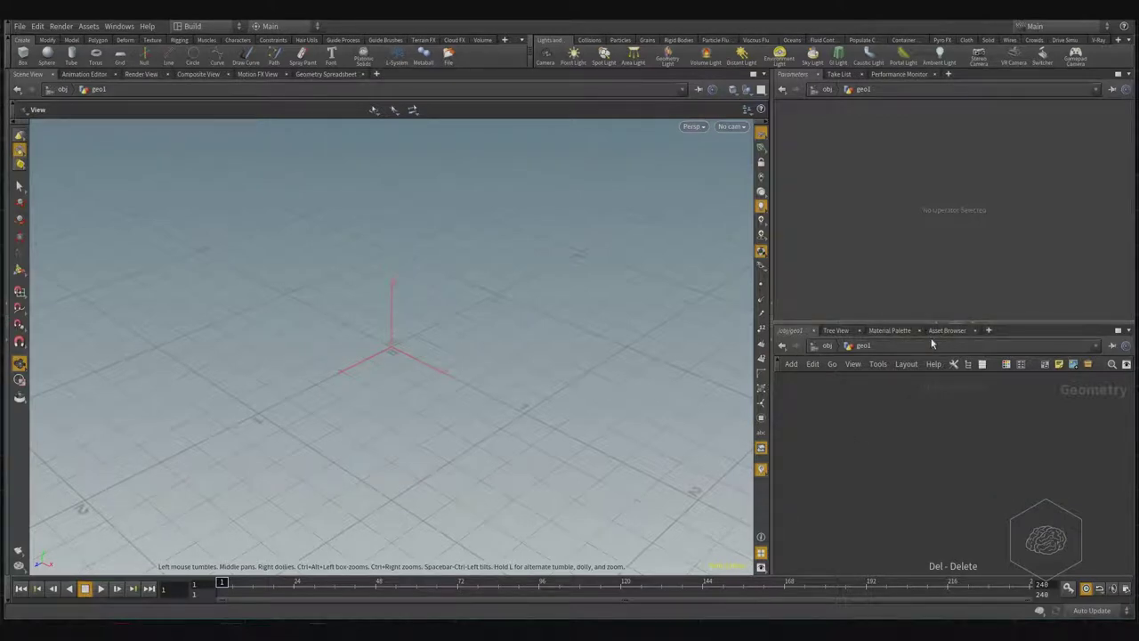
# Add a Grid node, grid1, to the geo1 network
pyautogui.press('Tab')
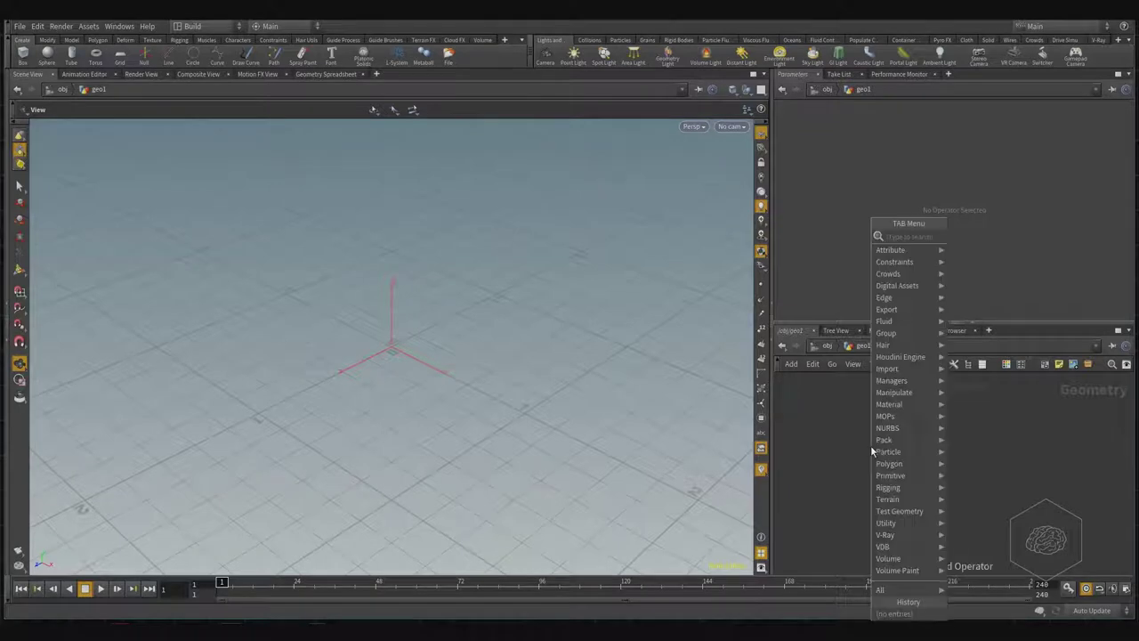
pyautogui.write('group')
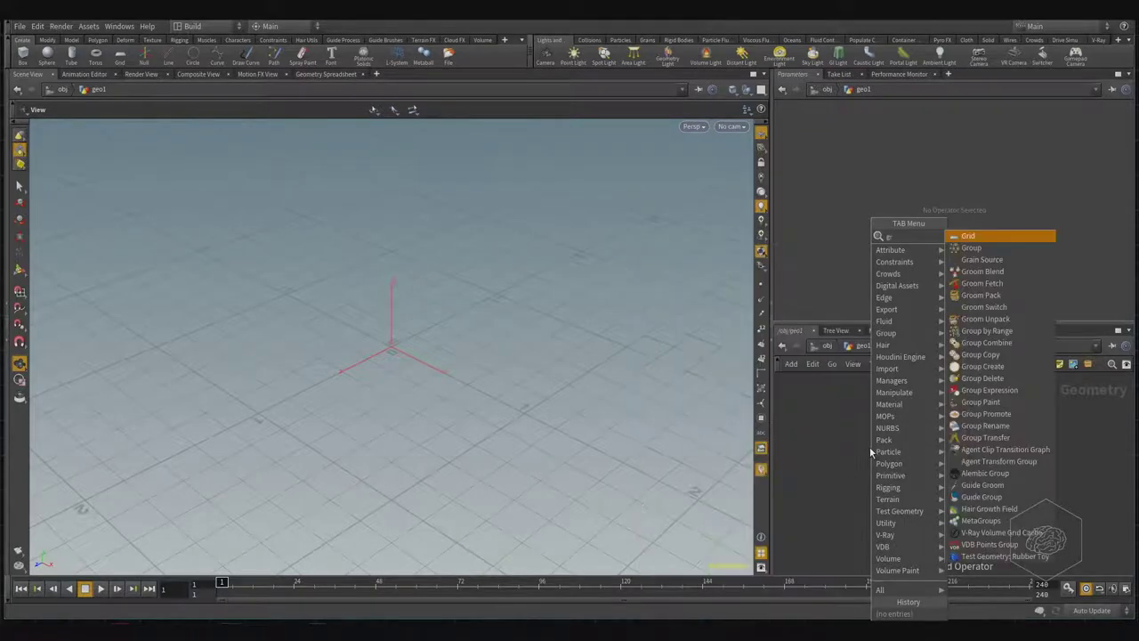
pyautogui.press('Return')
pyautogui.click(870, 447)
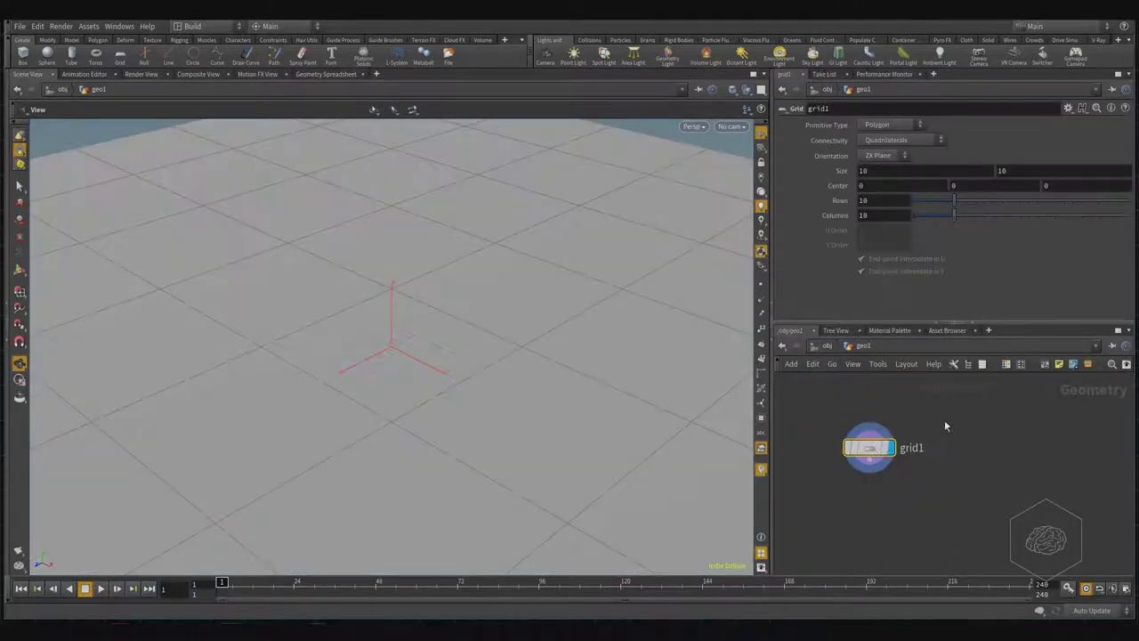
# Set grid1's Rows and Columns to 20 and frame the grid in the viewport
pyautogui.click(882, 201)
pyautogui.write('20')
pyautogui.press('Tab')
pyautogui.write('20')
pyautogui.press('Return')
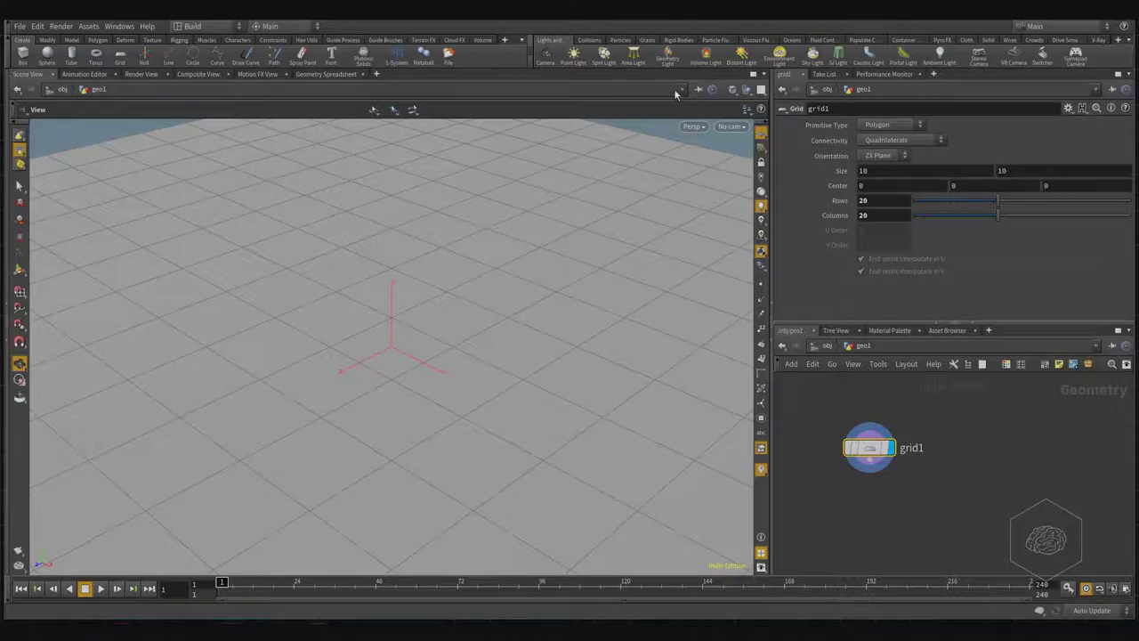
pyautogui.press('g')
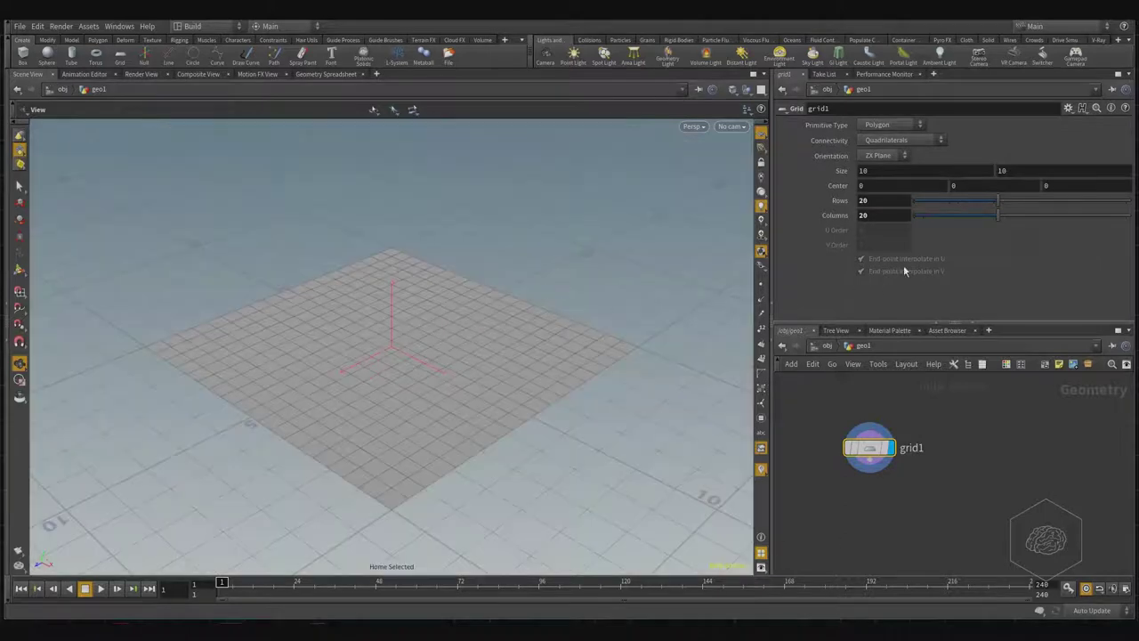
pyautogui.moveTo(946, 492)
pyautogui.mouseDown(button='middle')
pyautogui.moveTo(957, 471)
pyautogui.moveTo(919, 480)
pyautogui.moveTo(860, 473)
pyautogui.moveTo(863, 464)
pyautogui.mouseUp(button='middle')
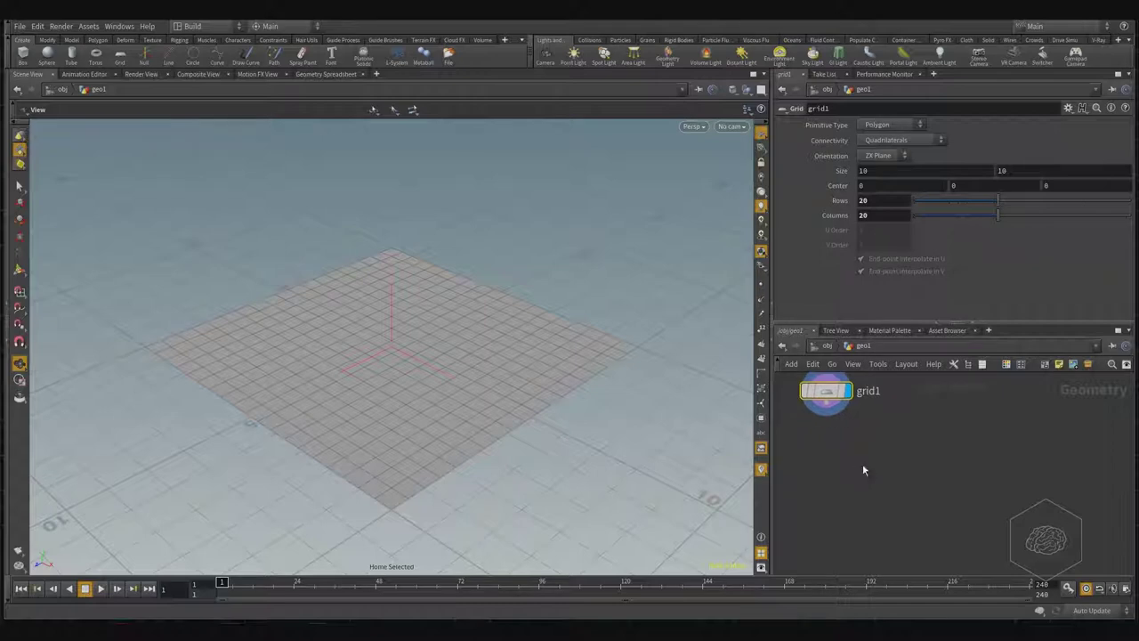
# Start a wire from grid1's output, then cancel the node menu and the dangling wire
pyautogui.click(828, 405)
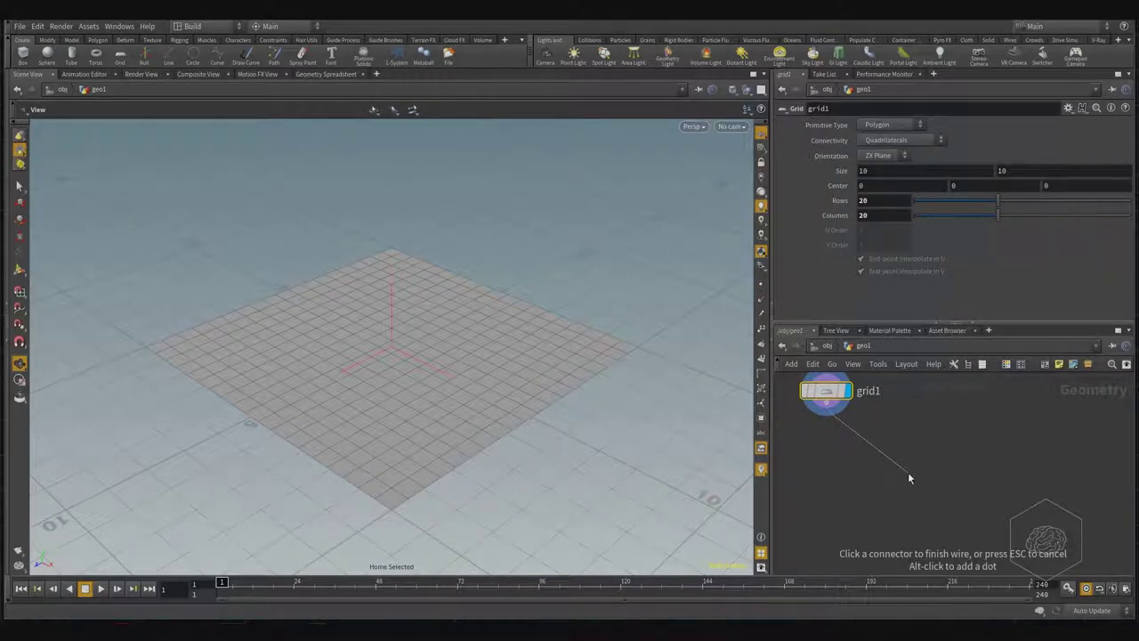
pyautogui.press('Tab')
pyautogui.click(866, 460)
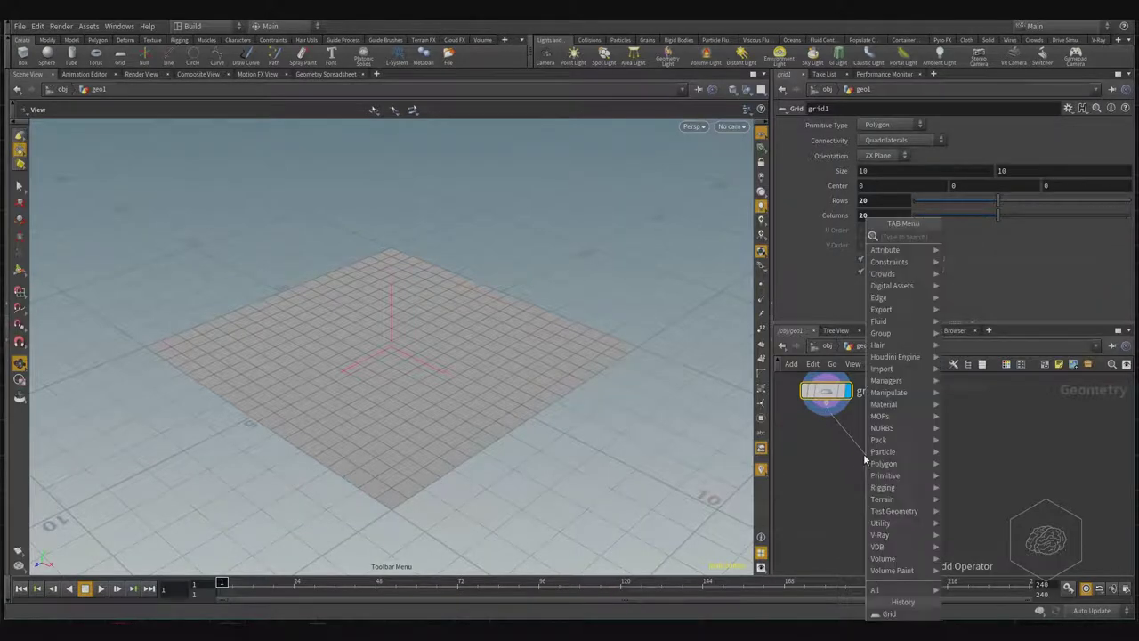
pyautogui.press('Escape')
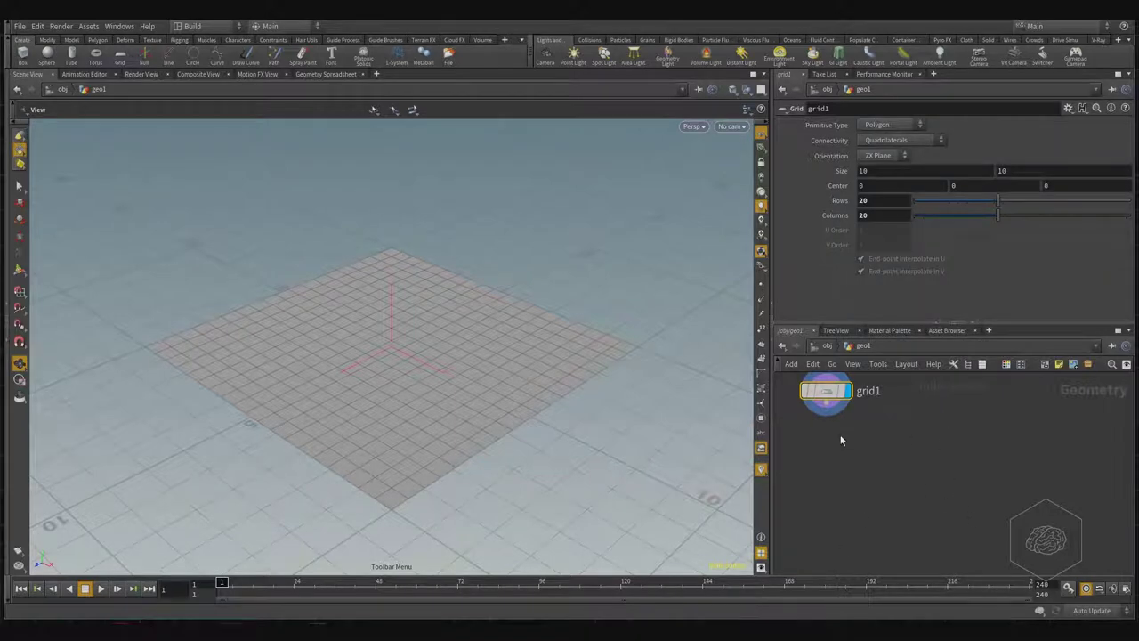
# Add a Mountain node, mountain1, to the geo1 network
pyautogui.press('Tab')
pyautogui.write('mountain')
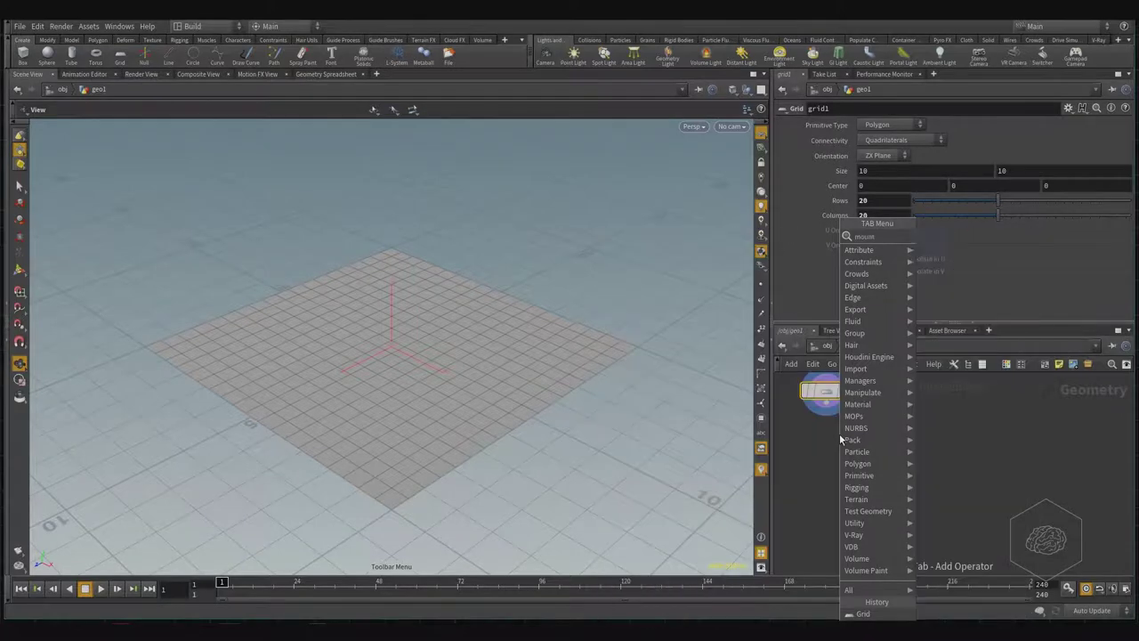
pyautogui.press('Return')
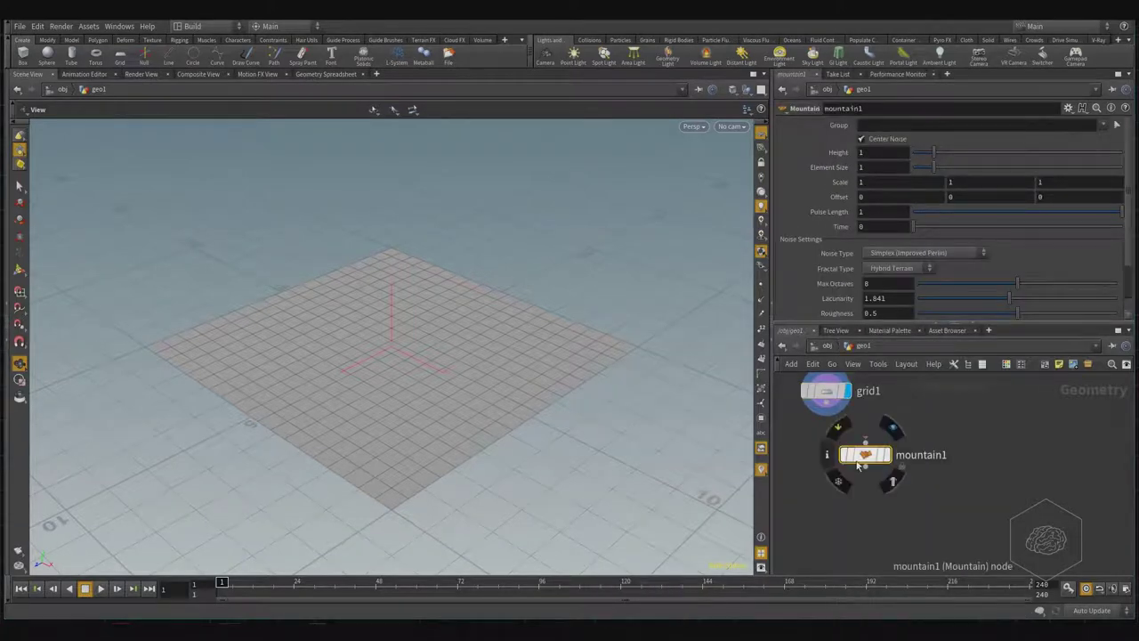
# Wire grid1 into mountain1, display it, and set Height 4.35 and Element Size 5.11
pyautogui.moveTo(863, 456); pyautogui.dragTo(826, 465)
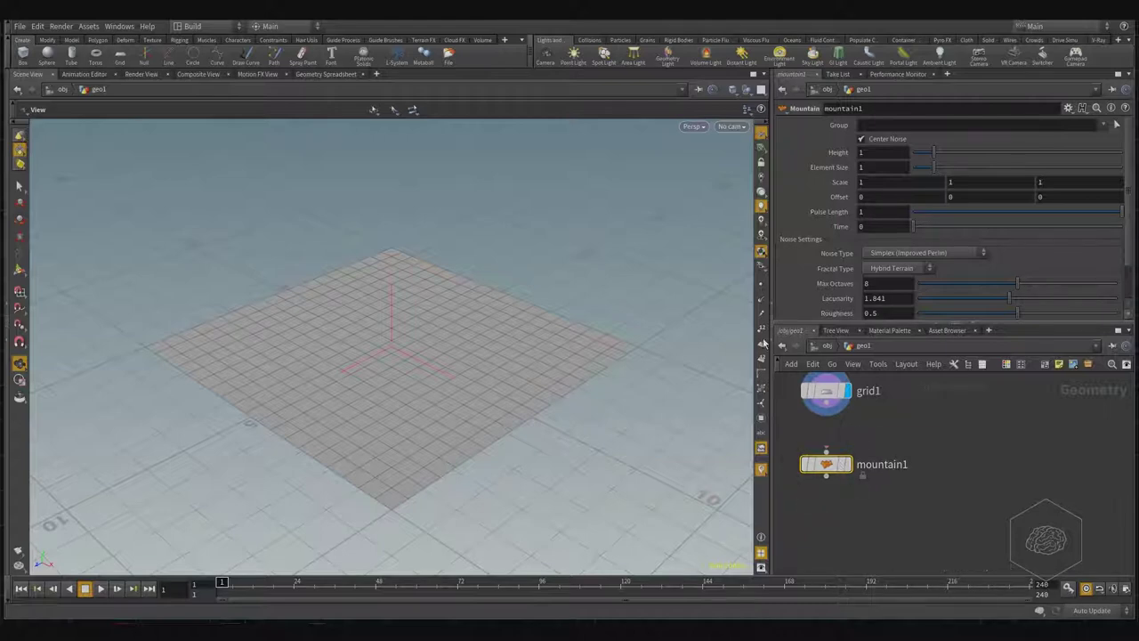
pyautogui.click(826, 413)
pyautogui.click(828, 456)
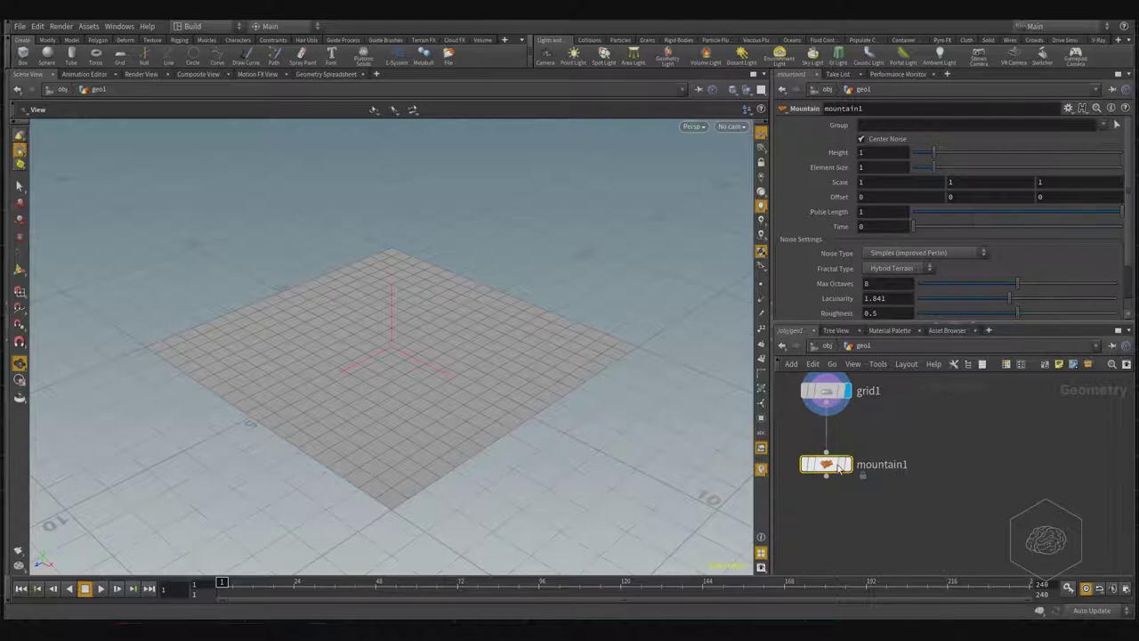
pyautogui.click(844, 467)
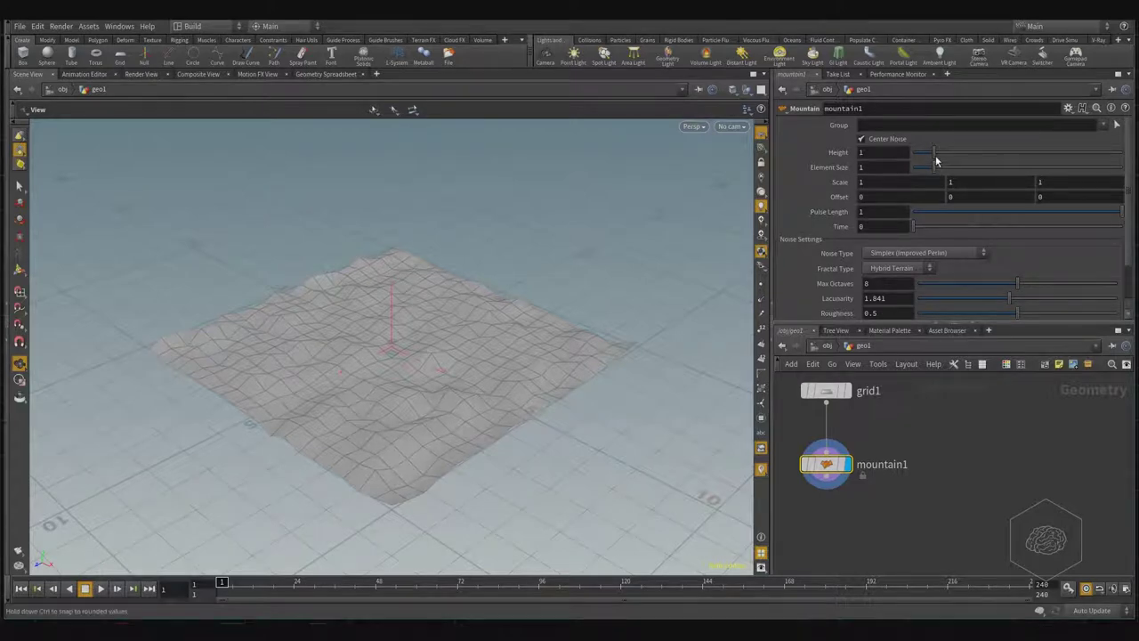
pyautogui.moveTo(936, 161)
pyautogui.mouseDown()
pyautogui.moveTo(1036, 160)
pyautogui.moveTo(965, 155)
pyautogui.moveTo(1003, 155)
pyautogui.mouseUp()
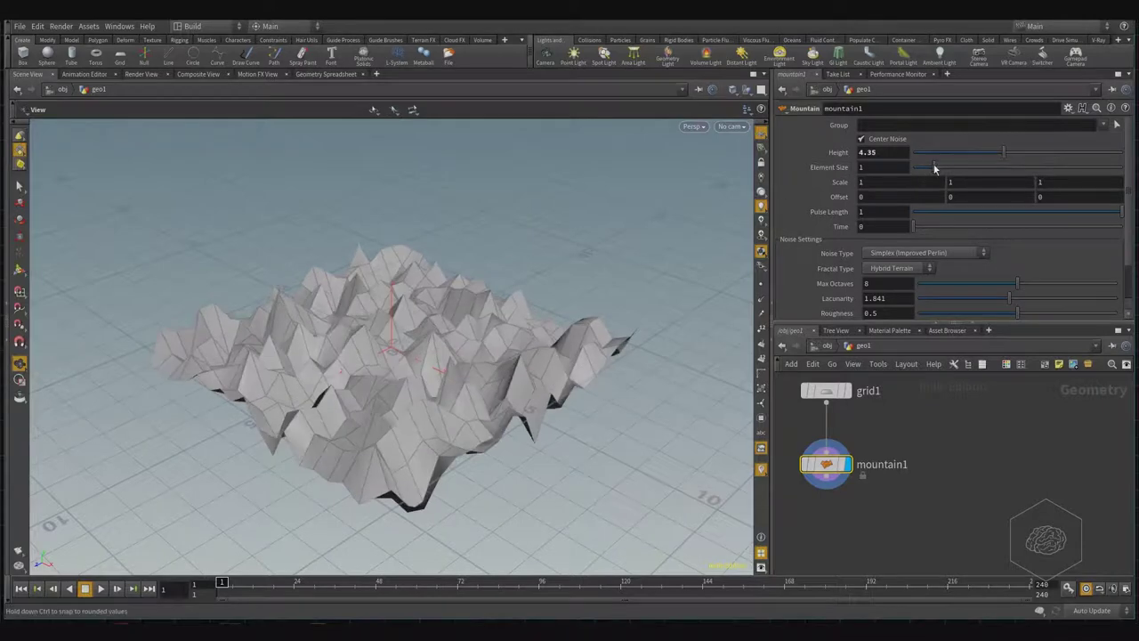
pyautogui.moveTo(934, 166)
pyautogui.mouseDown()
pyautogui.moveTo(1038, 166)
pyautogui.moveTo(1010, 165)
pyautogui.moveTo(1022, 167)
pyautogui.mouseUp()
# Set mountain1's noise Scale to 1.3 and reset Offset to 0
pyautogui.moveTo(836, 181)
pyautogui.mouseDown(button='middle')
pyautogui.moveTo(861, 177)
pyautogui.moveTo(877, 197)
pyautogui.mouseUp(button='middle')
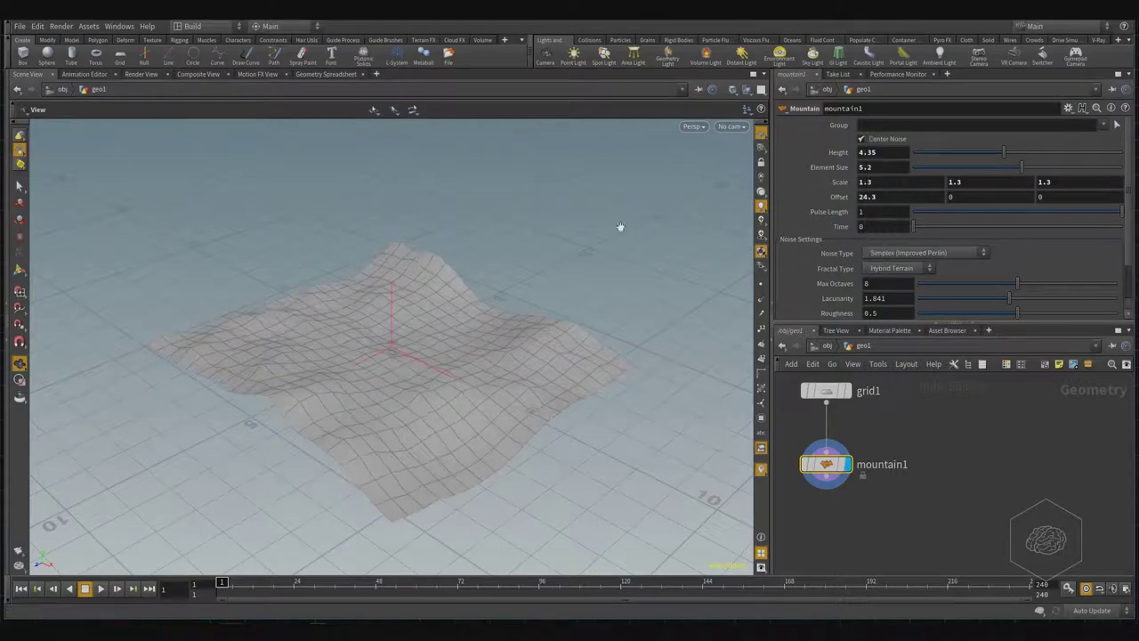
pyautogui.keyDown('ctrl'); pyautogui.middleClick(877, 196); pyautogui.keyUp('ctrl')
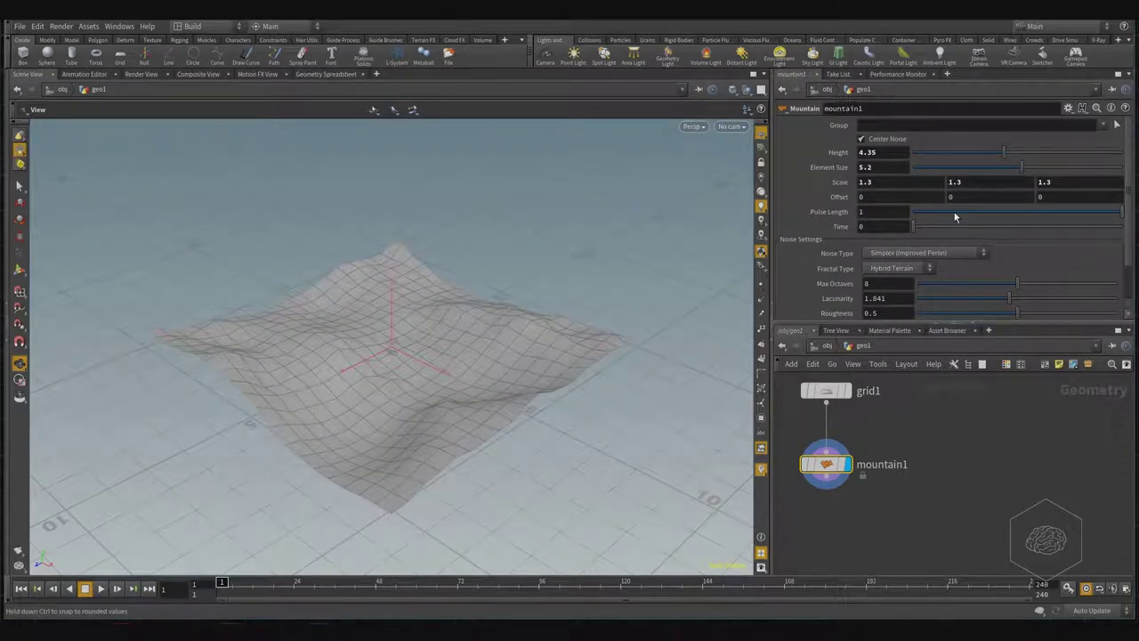
pyautogui.scroll(-2, 868, 239)
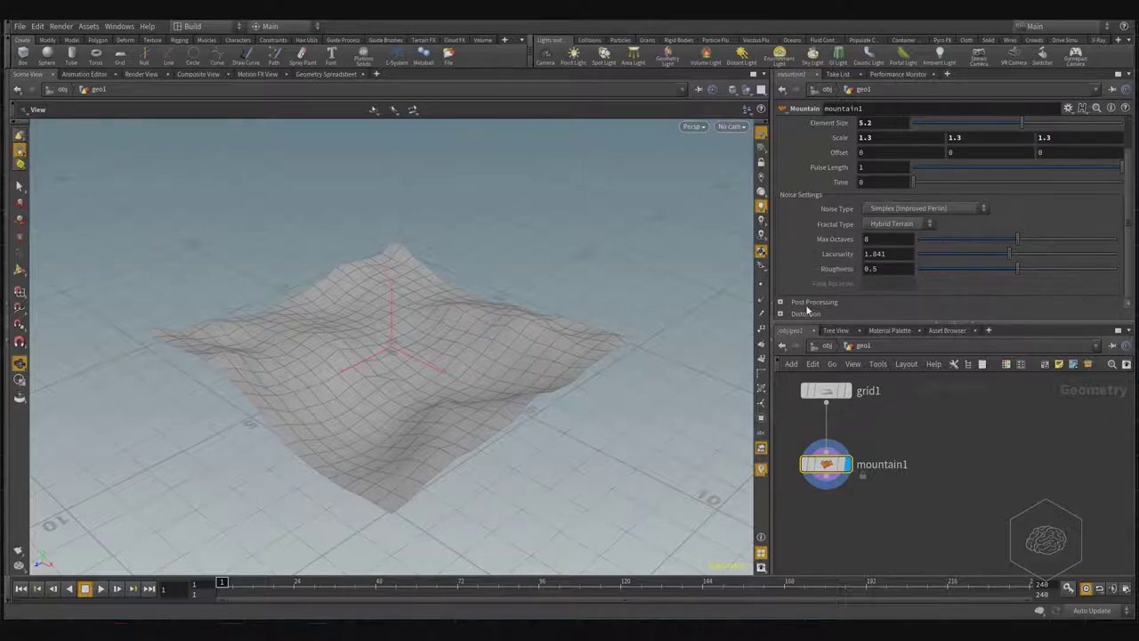
pyautogui.scroll(2, 882, 241)
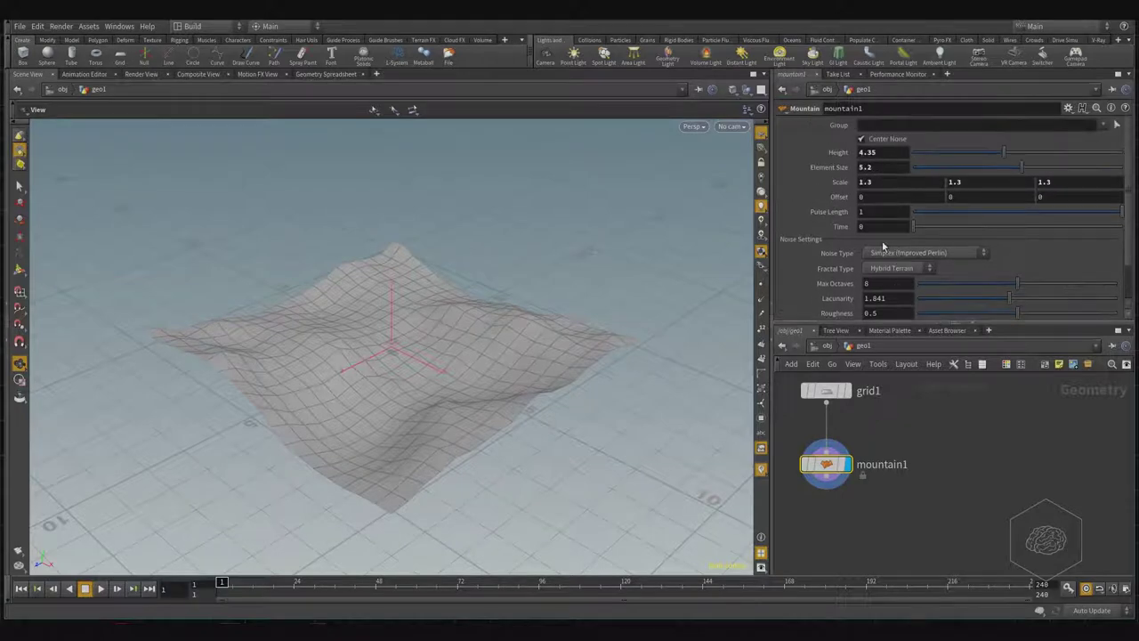
pyautogui.moveTo(437, 333)
pyautogui.mouseDown()
pyautogui.moveTo(425, 315)
pyautogui.moveTo(451, 354)
pyautogui.moveTo(638, 363)
pyautogui.moveTo(534, 395)
pyautogui.moveTo(425, 261)
pyautogui.moveTo(437, 246)
pyautogui.moveTo(445, 267)
pyautogui.moveTo(377, 323)
pyautogui.mouseUp()
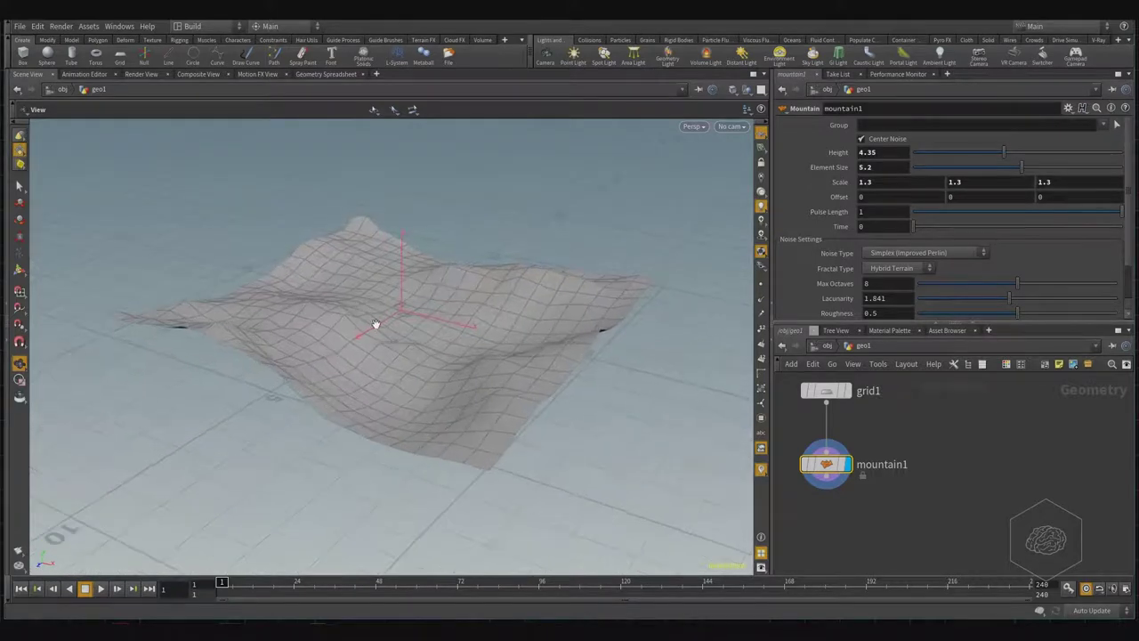
pyautogui.moveTo(476, 300); pyautogui.dragTo(487, 326)
pyautogui.scroll(-1, 794, 220)
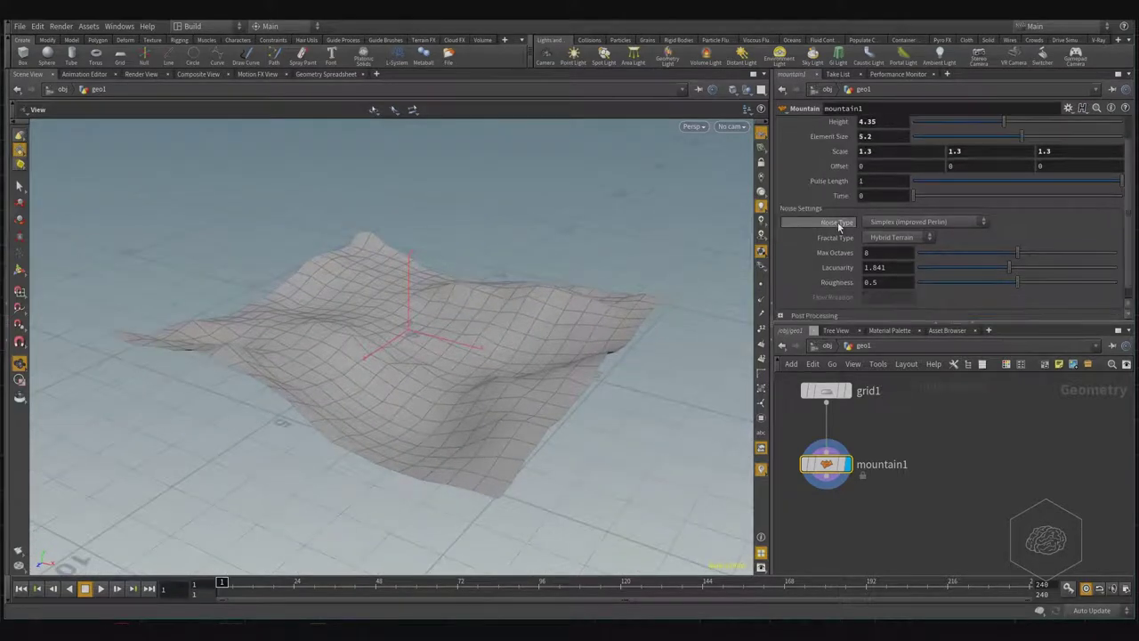
pyautogui.scroll(-1, 859, 224)
pyautogui.scroll(2, 877, 286)
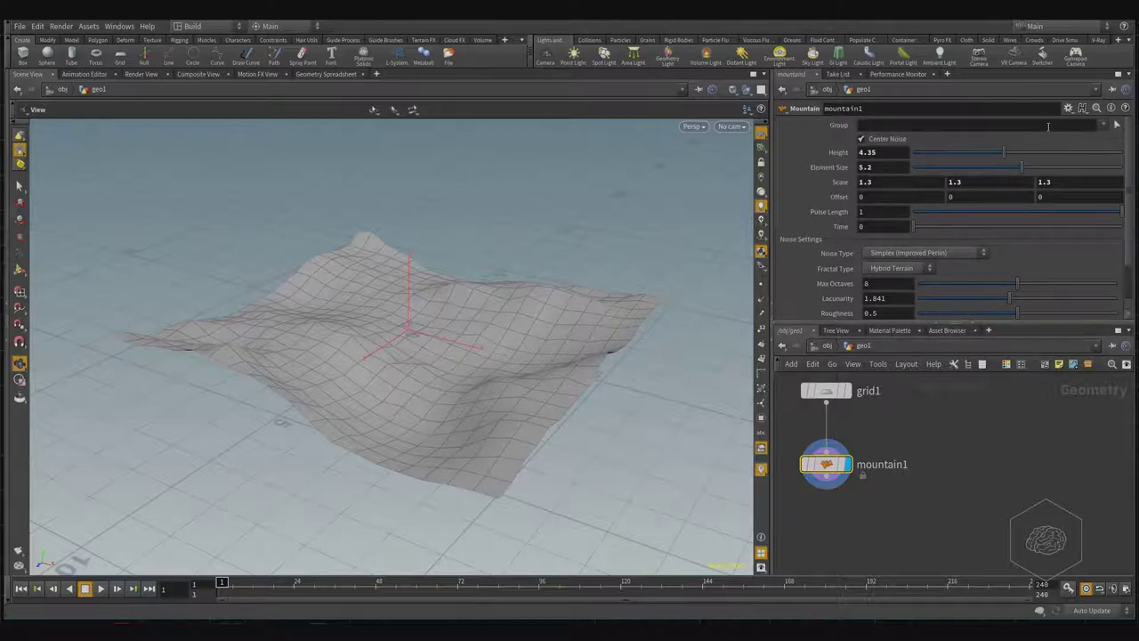
# Raise Height to 5.11, set Element Size to 5.17, and adjust Scale Y
pyautogui.moveTo(1004, 151)
pyautogui.mouseDown()
pyautogui.moveTo(1026, 147)
pyautogui.moveTo(990, 147)
pyautogui.moveTo(1021, 151)
pyautogui.moveTo(954, 178)
pyautogui.moveTo(1014, 175)
pyautogui.moveTo(952, 169)
pyautogui.mouseUp()
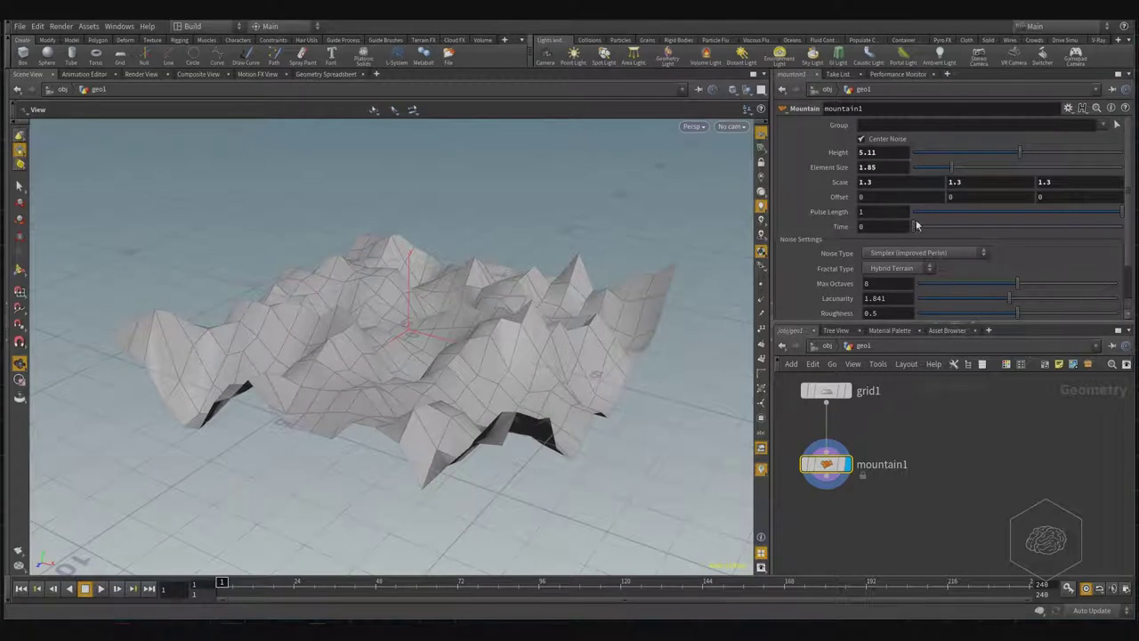
pyautogui.moveTo(951, 167)
pyautogui.mouseDown()
pyautogui.moveTo(1028, 172)
pyautogui.moveTo(1020, 167)
pyautogui.mouseUp()
pyautogui.moveTo(837, 181)
pyautogui.mouseDown(button='middle')
pyautogui.moveTo(850, 181)
pyautogui.moveTo(836, 182)
pyautogui.mouseUp(button='middle')
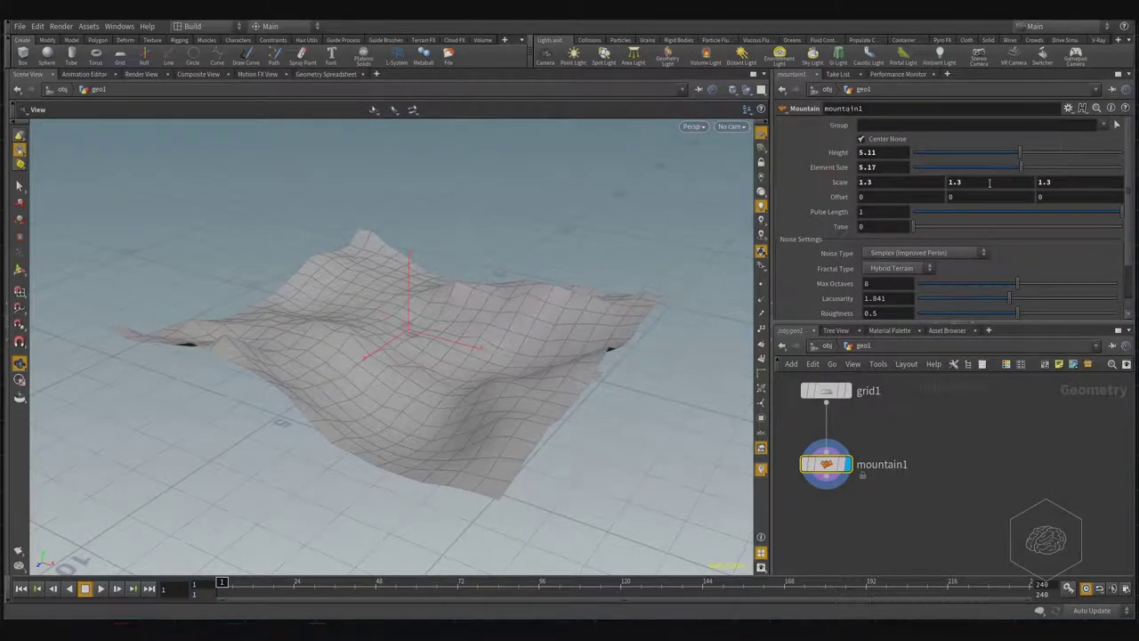
pyautogui.moveTo(989, 181); pyautogui.dragTo(901, 183, button='middle')
# Revert mountain1's Scale Y to its default 1 and reset Scale Z to 1
pyautogui.write('0')
pyautogui.press('Return')
pyautogui.rightClick(969, 184)
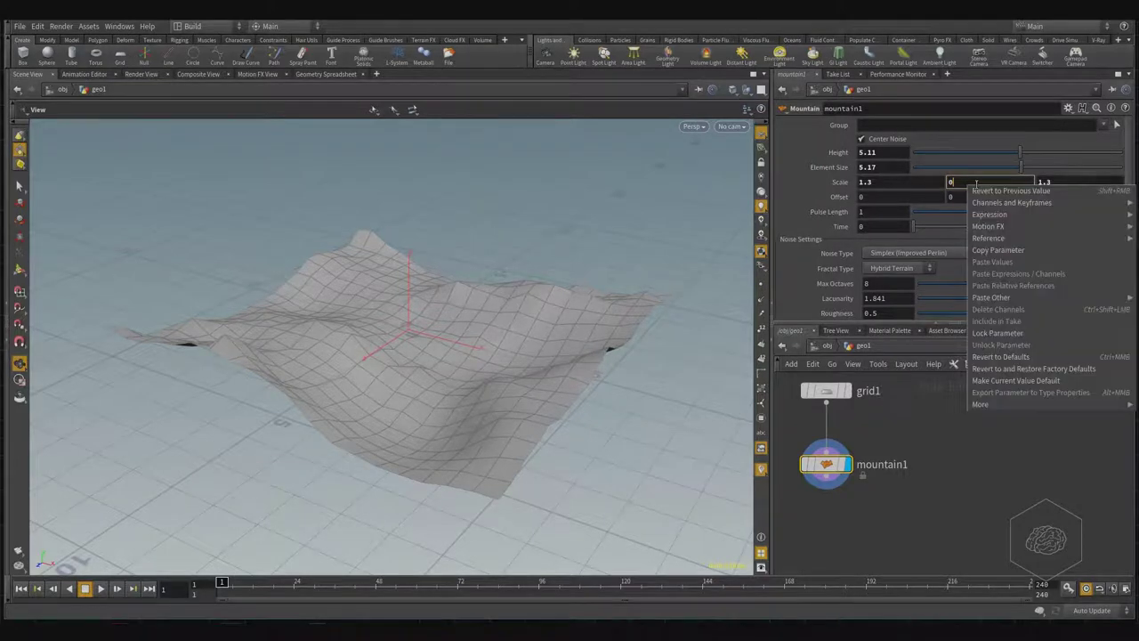
pyautogui.click(1048, 358)
pyautogui.press('Tab')
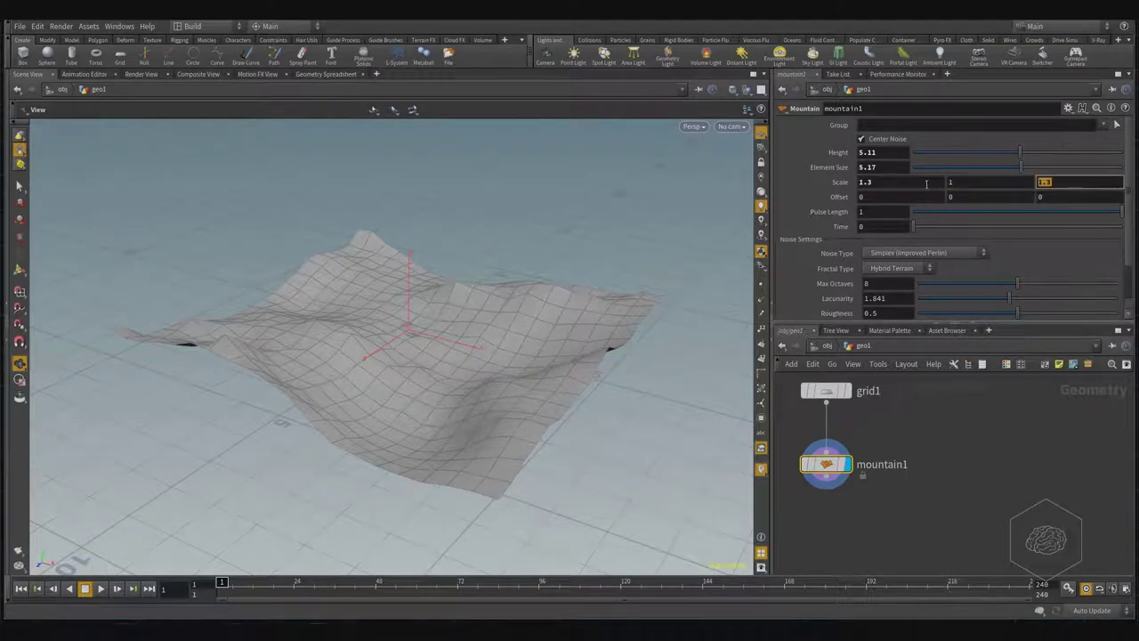
pyautogui.rightClick(1068, 182)
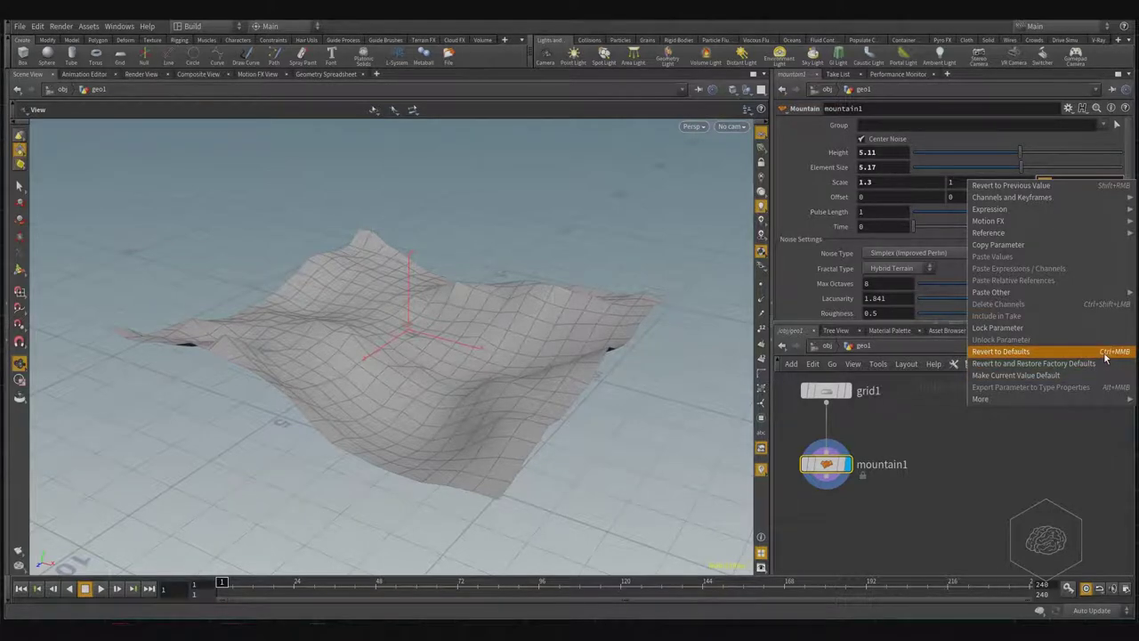
pyautogui.click(1107, 356)
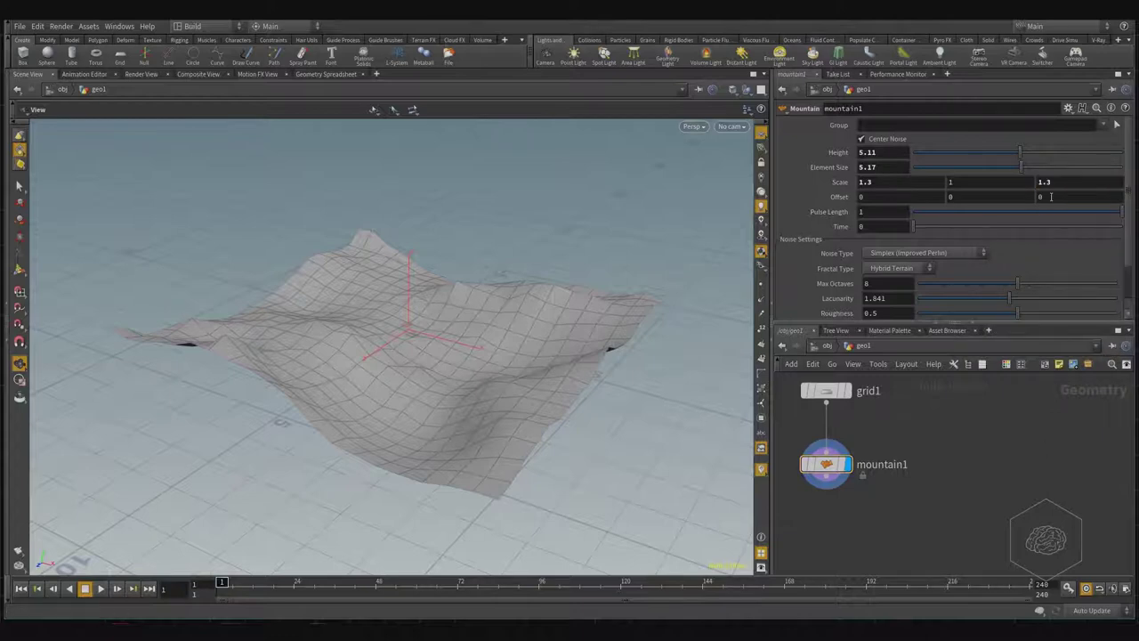
pyautogui.write('1')
pyautogui.press('Return')
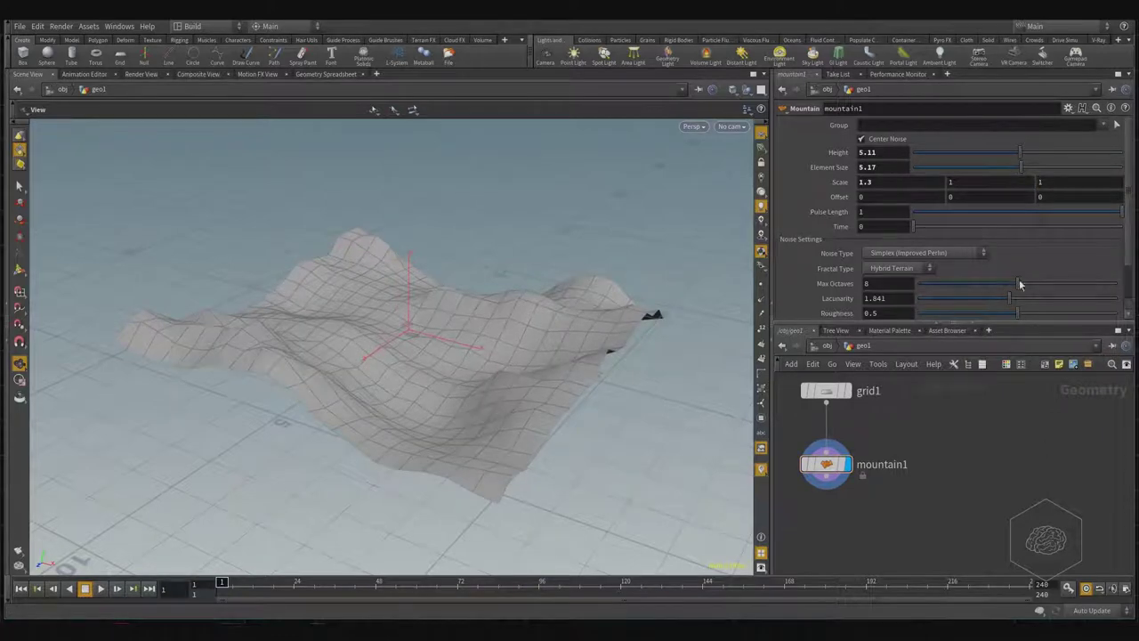
# Drag Scale Z up to 1.6 and nudge the Z Offset
pyautogui.middleClick(1068, 180)
pyautogui.moveTo(1068, 180); pyautogui.dragTo(1103, 188, button='middle')
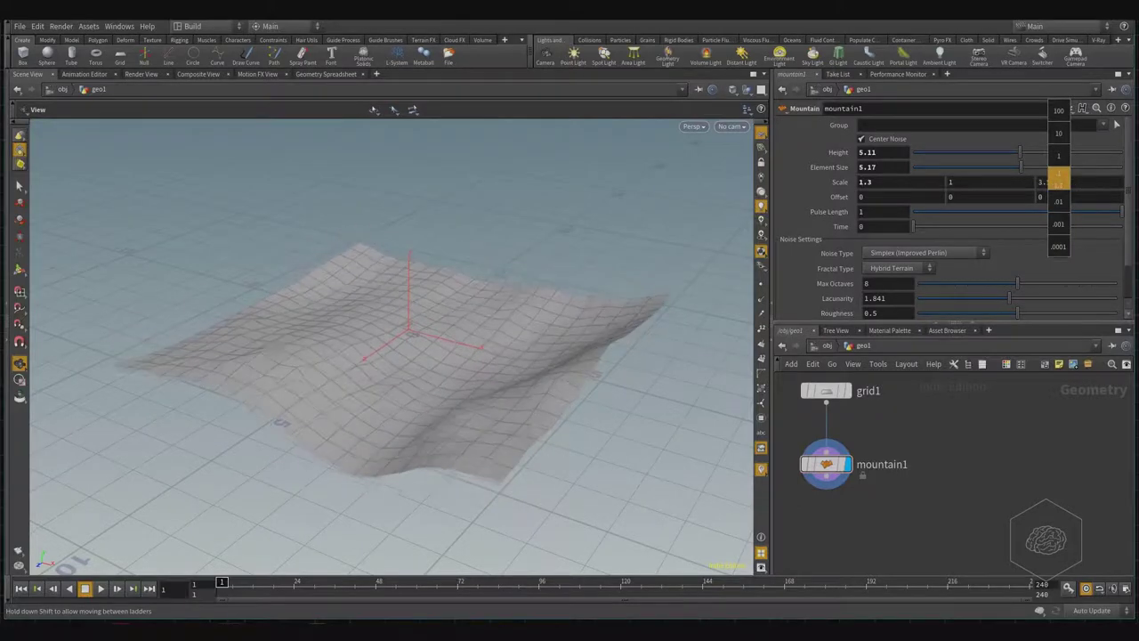
pyautogui.moveTo(1103, 187); pyautogui.dragTo(1017, 227, button='middle')
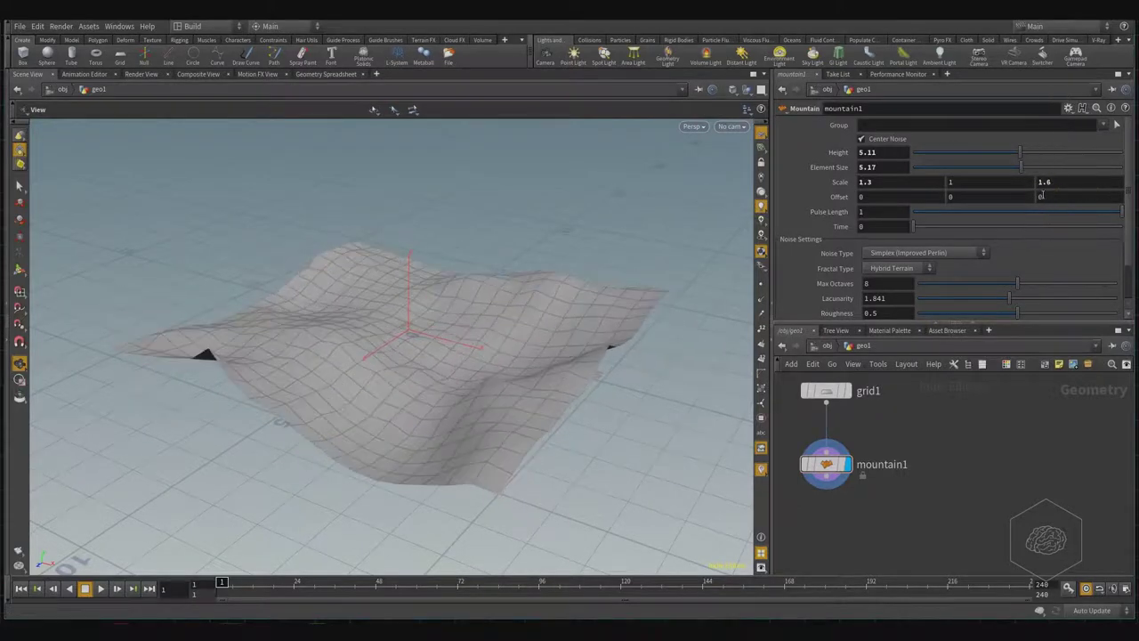
pyautogui.moveTo(1043, 182)
pyautogui.mouseDown(button='middle')
pyautogui.moveTo(1055, 194)
pyautogui.moveTo(1095, 194)
pyautogui.moveTo(1068, 194)
pyautogui.mouseUp(button='middle')
pyautogui.write('6.2')
# Try Perlin and Sparse Convolution noise types, then return to Simplex (Improved Perlin)
pyautogui.click(955, 253)
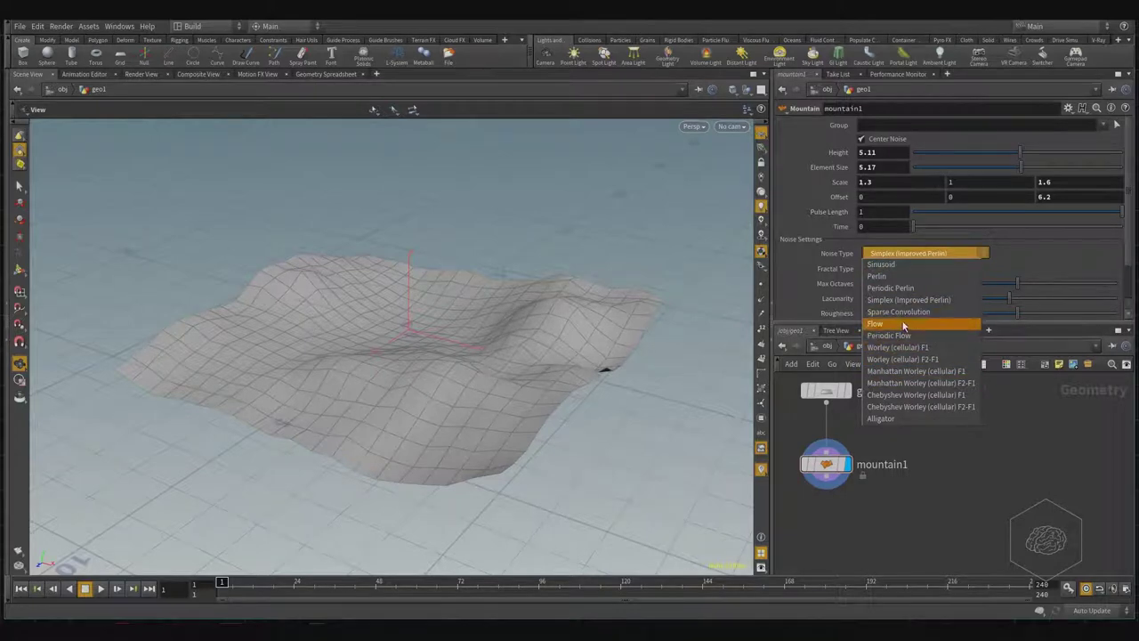
pyautogui.click(900, 276)
pyautogui.click(924, 256)
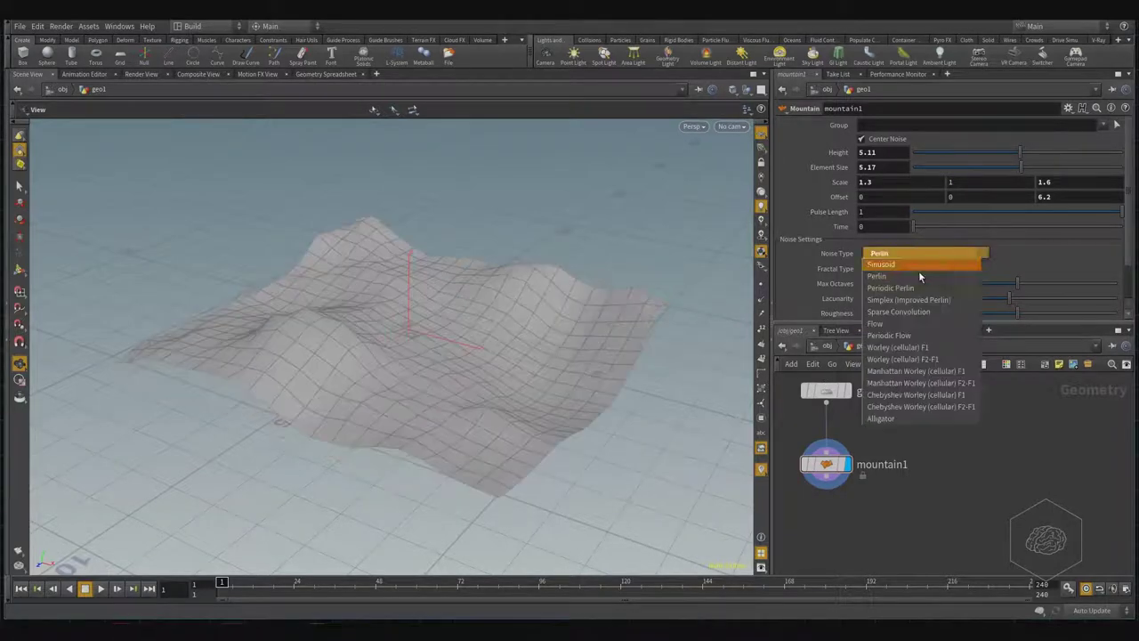
pyautogui.click(912, 316)
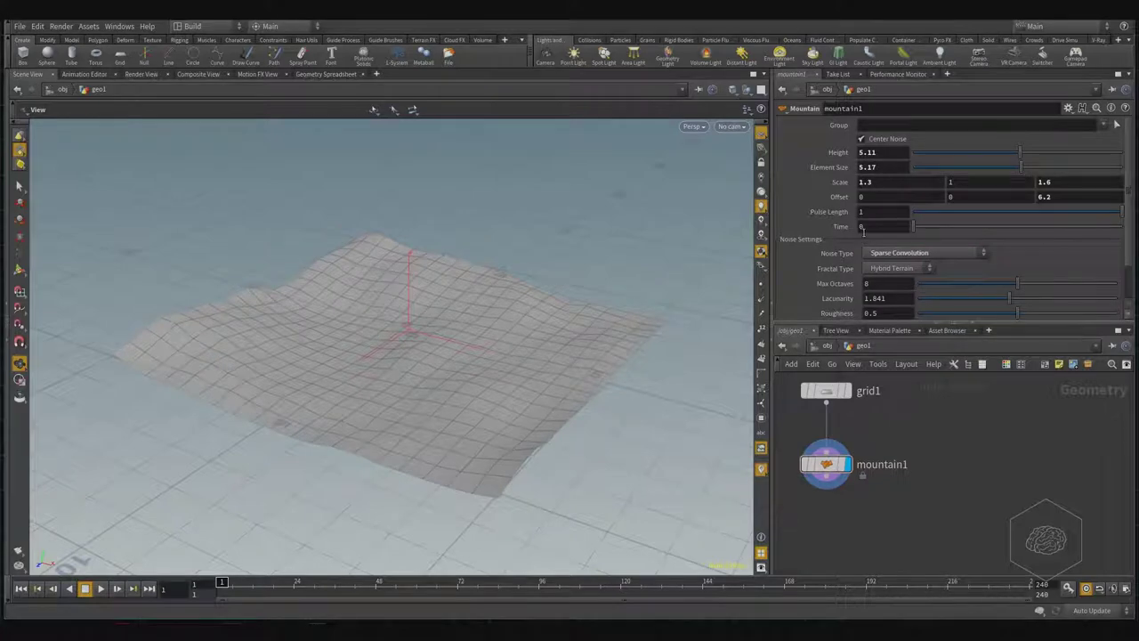
pyautogui.click(925, 253)
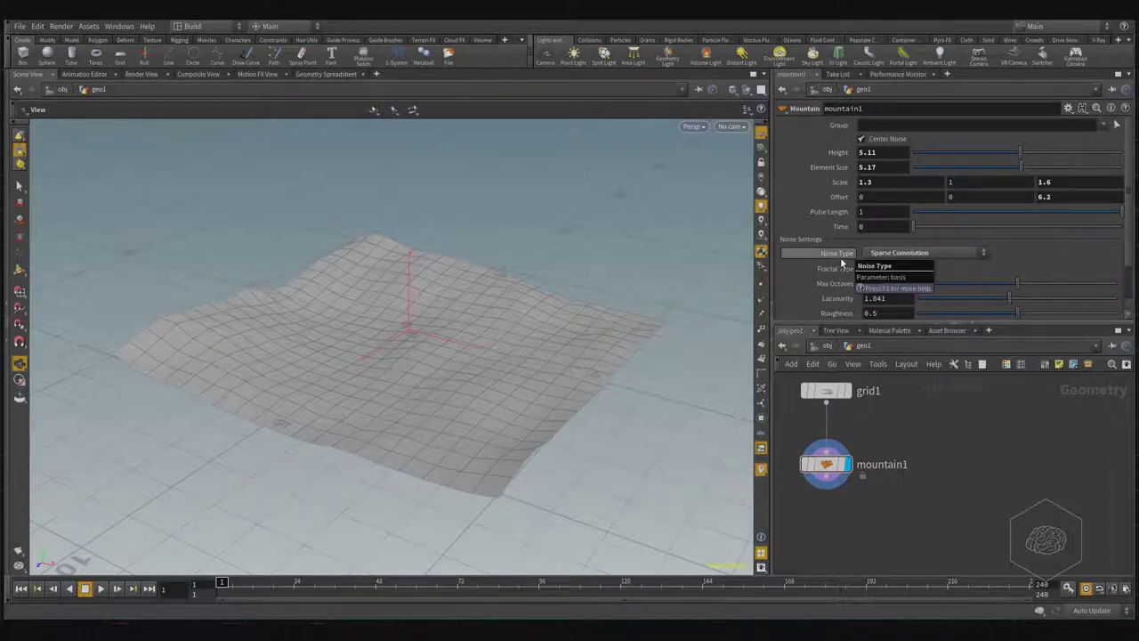
pyautogui.click(899, 276)
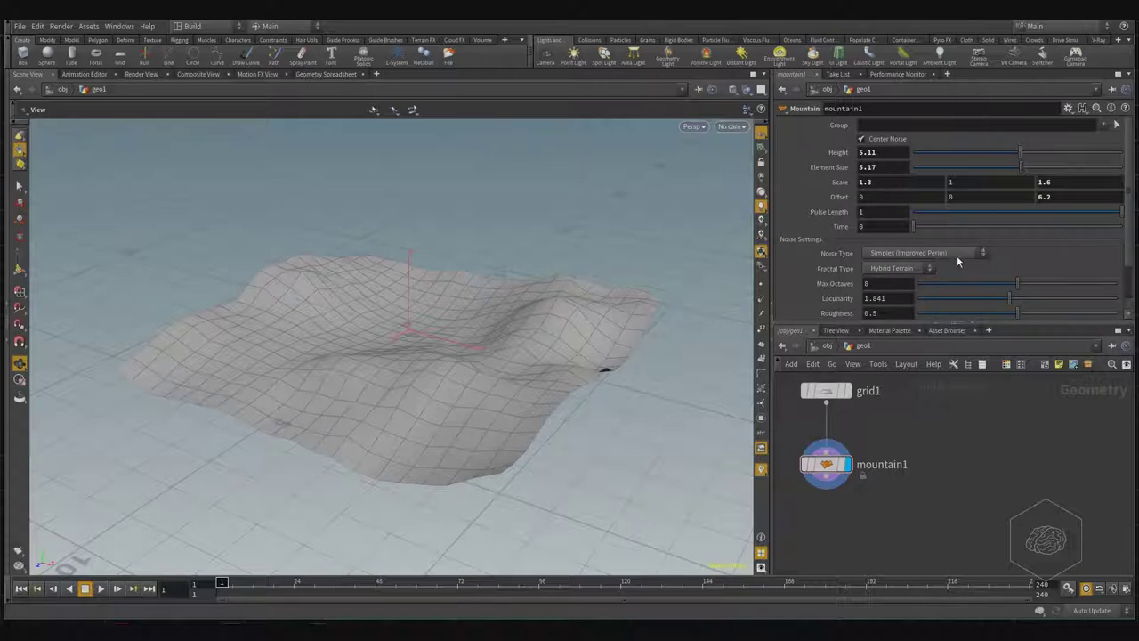
pyautogui.moveTo(431, 276)
pyautogui.mouseDown()
pyautogui.moveTo(528, 377)
pyautogui.moveTo(436, 269)
pyautogui.mouseUp()
pyautogui.moveTo(678, 276)
pyautogui.mouseDown()
pyautogui.moveTo(681, 213)
pyautogui.moveTo(579, 326)
pyautogui.moveTo(548, 315)
pyautogui.mouseUp()
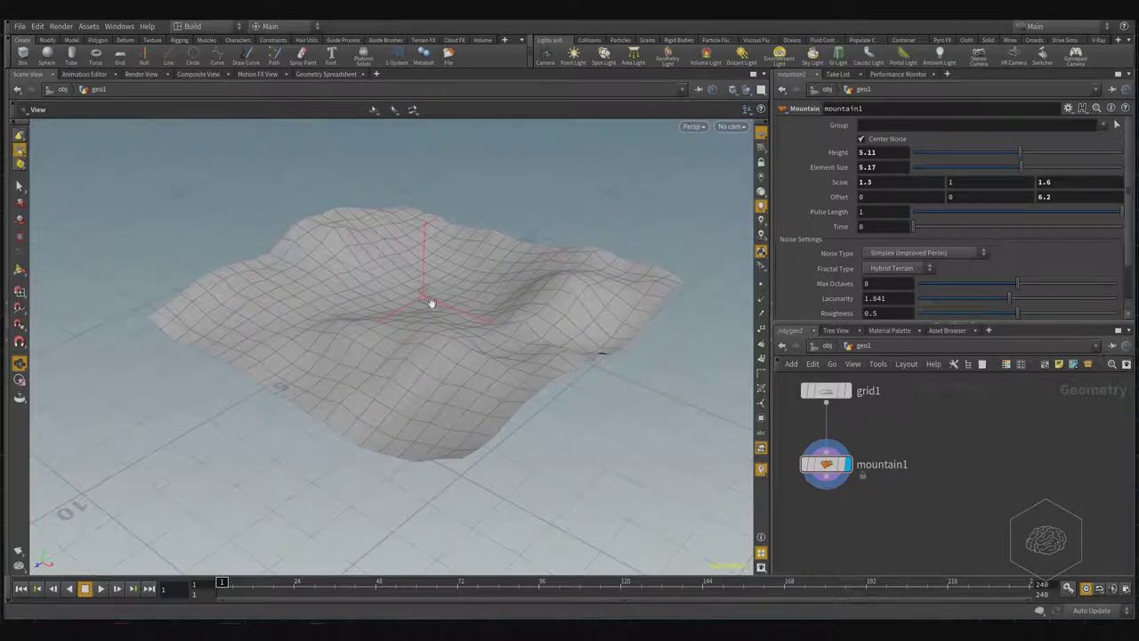
pyautogui.moveTo(433, 303); pyautogui.dragTo(300, 313)
pyautogui.moveTo(942, 509)
pyautogui.mouseDown(button='middle')
pyautogui.moveTo(971, 482)
pyautogui.moveTo(1017, 502)
pyautogui.mouseUp(button='middle')
pyautogui.moveTo(458, 244)
pyautogui.mouseDown()
pyautogui.moveTo(476, 285)
pyautogui.moveTo(422, 332)
pyautogui.moveTo(389, 323)
pyautogui.moveTo(397, 264)
pyautogui.moveTo(336, 254)
pyautogui.moveTo(325, 287)
pyautogui.mouseUp()
pyautogui.moveTo(548, 313); pyautogui.dragTo(546, 290)
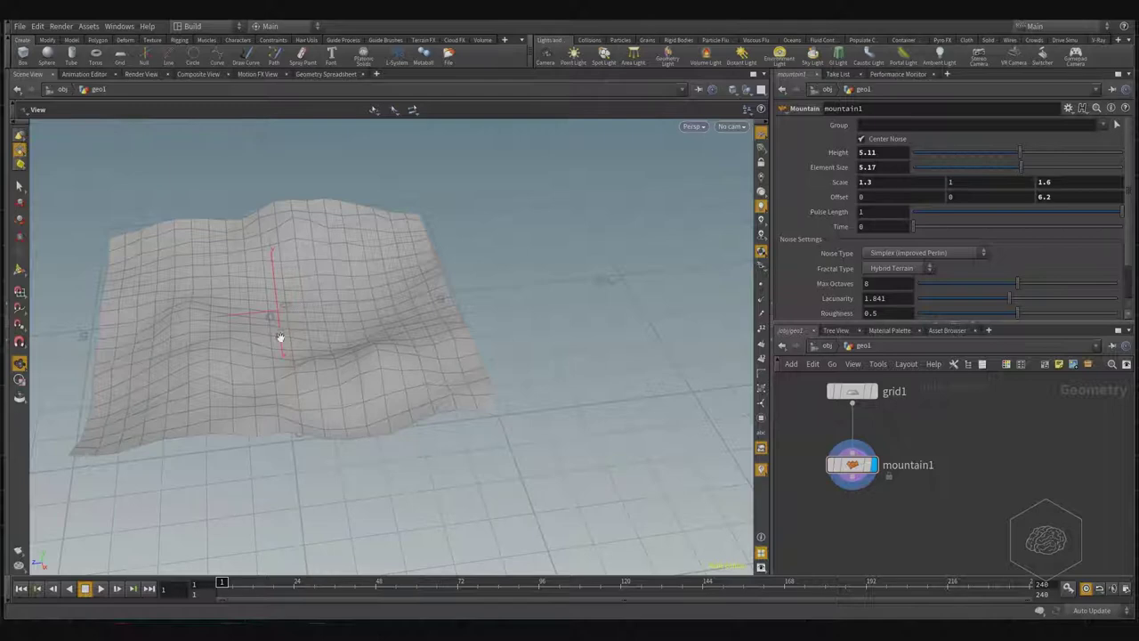
pyautogui.moveTo(211, 320)
pyautogui.mouseDown()
pyautogui.moveTo(247, 305)
pyautogui.moveTo(318, 309)
pyautogui.mouseUp()
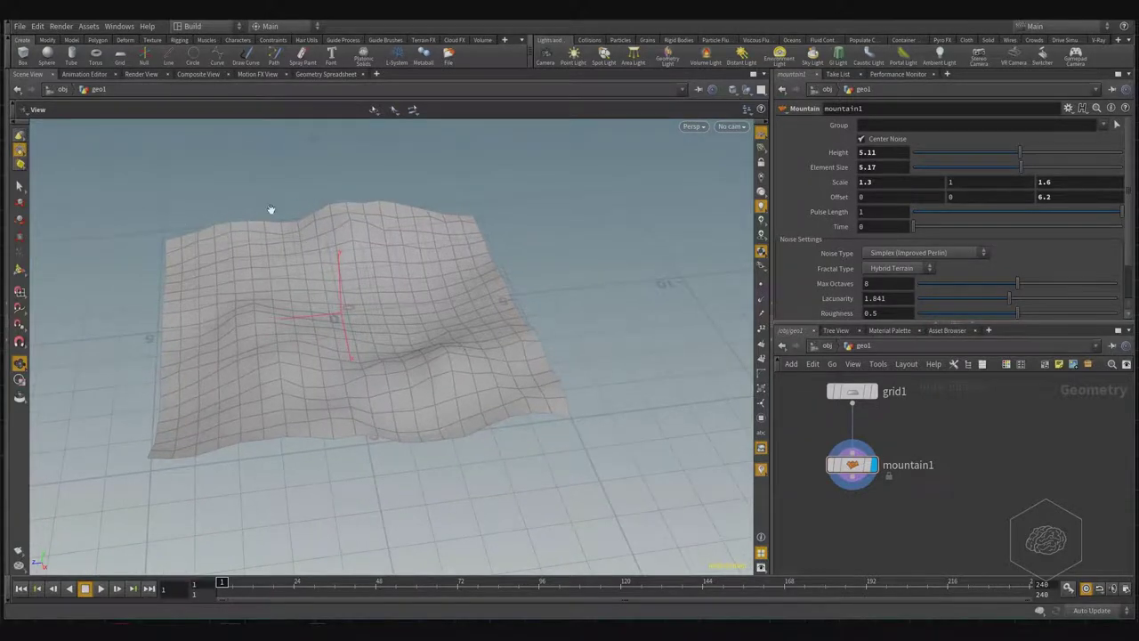
pyautogui.moveTo(272, 211)
pyautogui.mouseDown()
pyautogui.moveTo(433, 310)
pyautogui.moveTo(361, 227)
pyautogui.moveTo(339, 318)
pyautogui.moveTo(402, 320)
pyautogui.moveTo(372, 300)
pyautogui.moveTo(279, 419)
pyautogui.mouseUp()
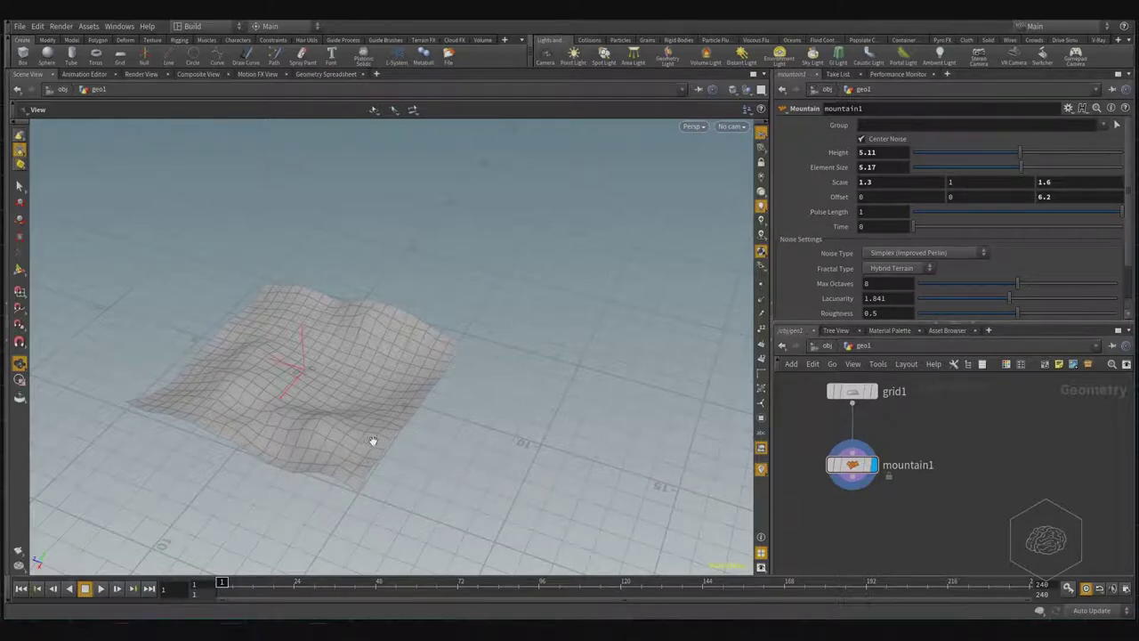
pyautogui.moveTo(926, 487)
pyautogui.mouseDown(button='middle')
pyautogui.moveTo(960, 435)
pyautogui.moveTo(948, 452)
pyautogui.moveTo(938, 436)
pyautogui.mouseUp(button='middle')
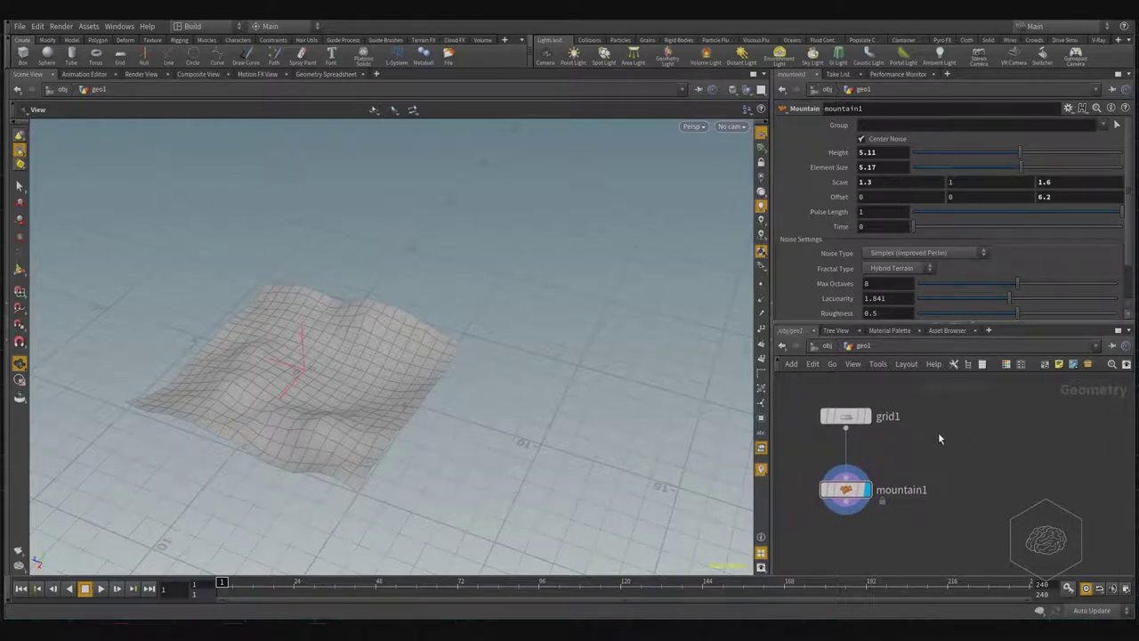
# Add a Platonic Solids node, platonic1, beside grid1 and display its tetrahedron
pyautogui.press('Tab')
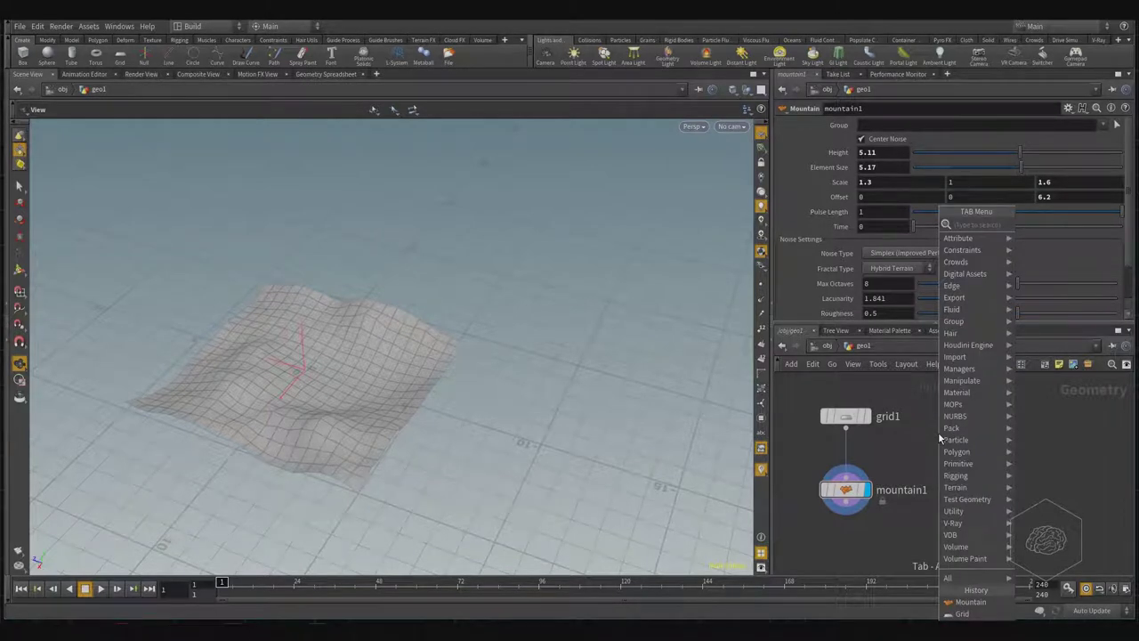
pyautogui.write('pla')
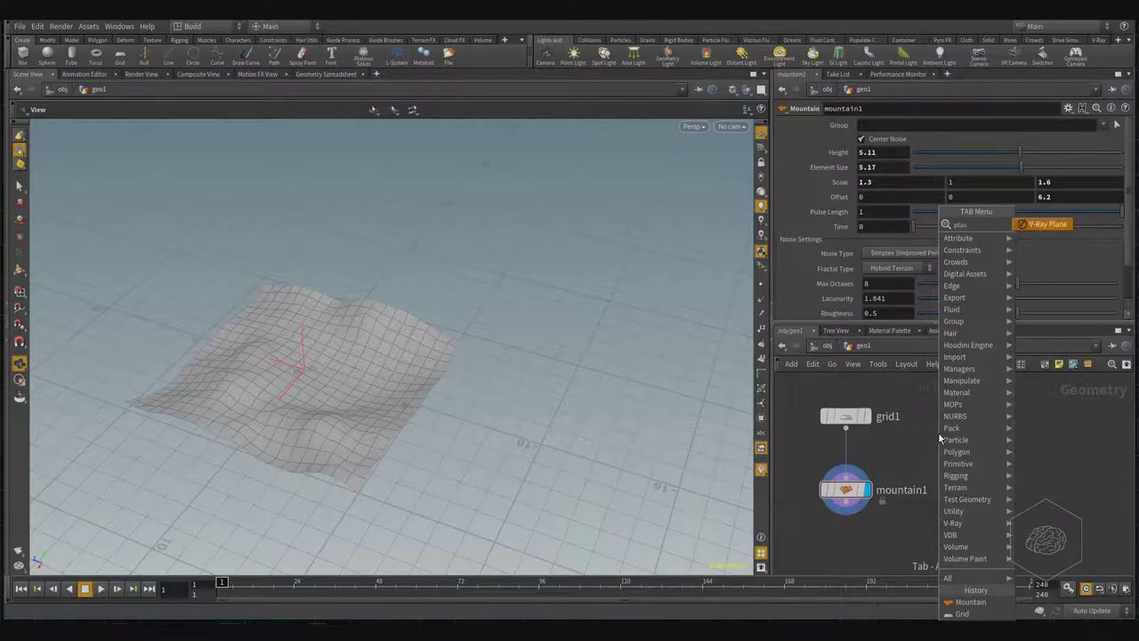
pyautogui.press('Return')
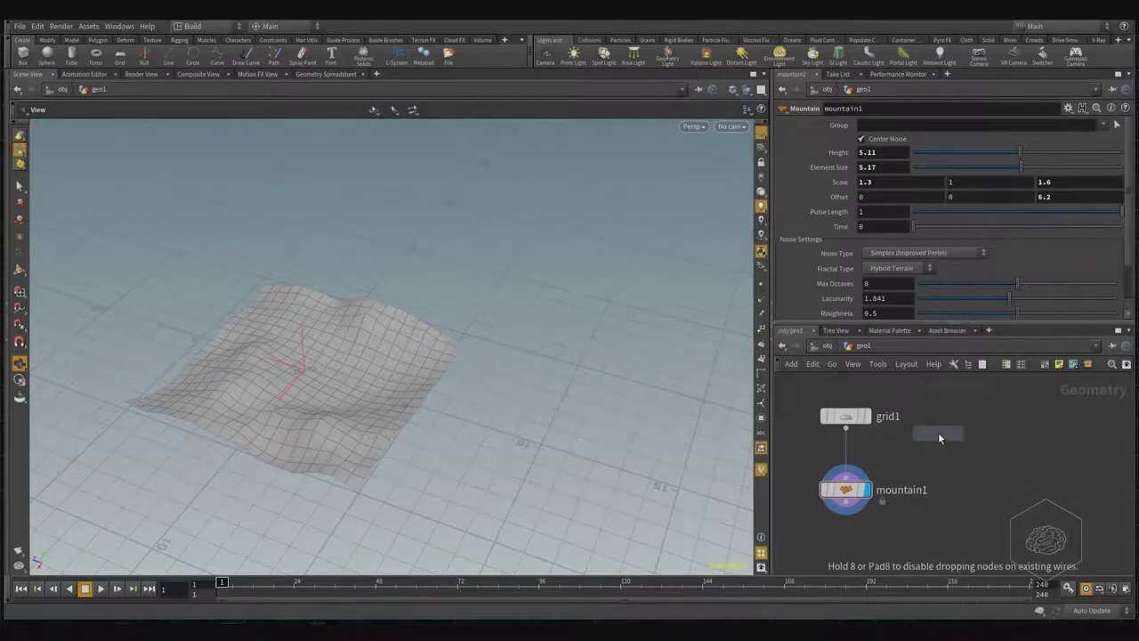
pyautogui.click(970, 426)
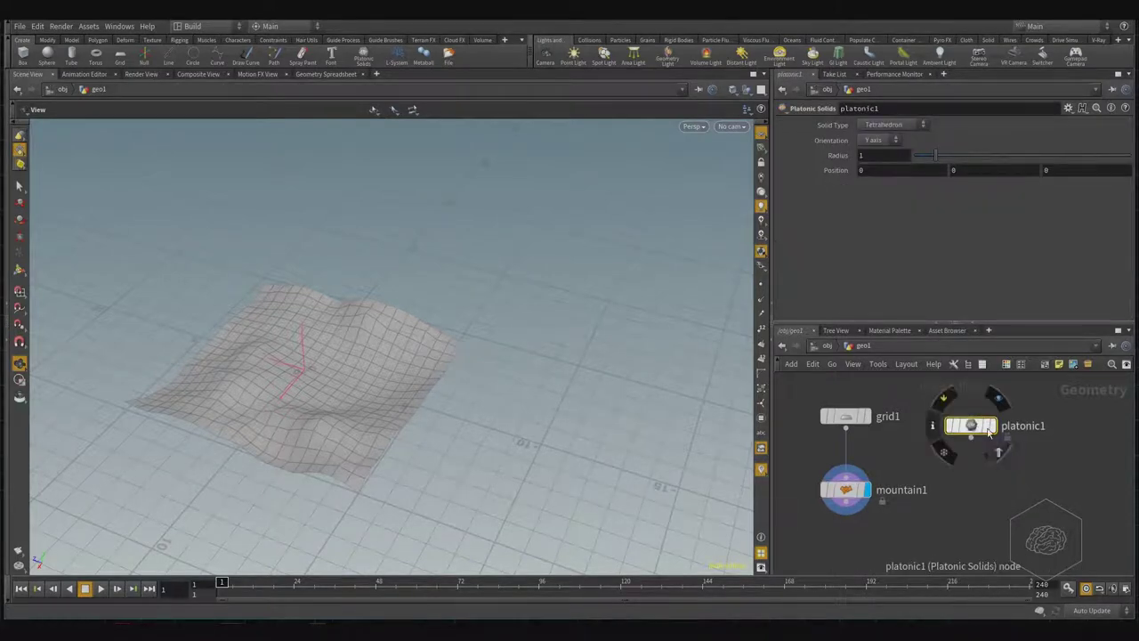
pyautogui.scroll(2, 974, 426)
pyautogui.click(984, 426)
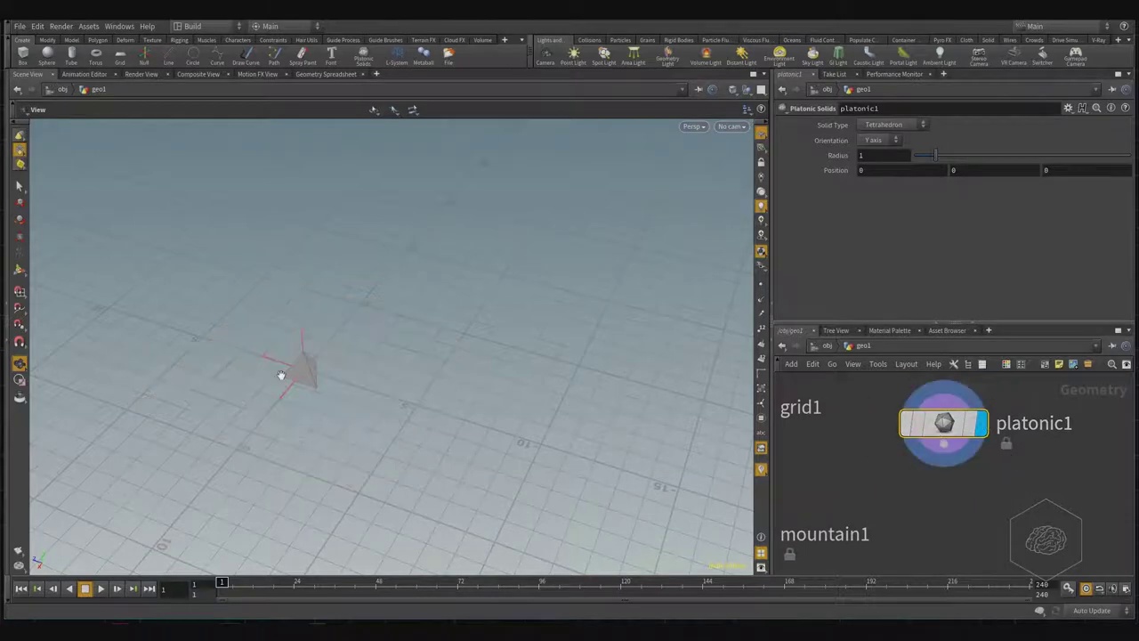
pyautogui.moveTo(280, 376)
pyautogui.mouseDown()
pyautogui.moveTo(322, 357)
pyautogui.moveTo(273, 361)
pyautogui.mouseUp()
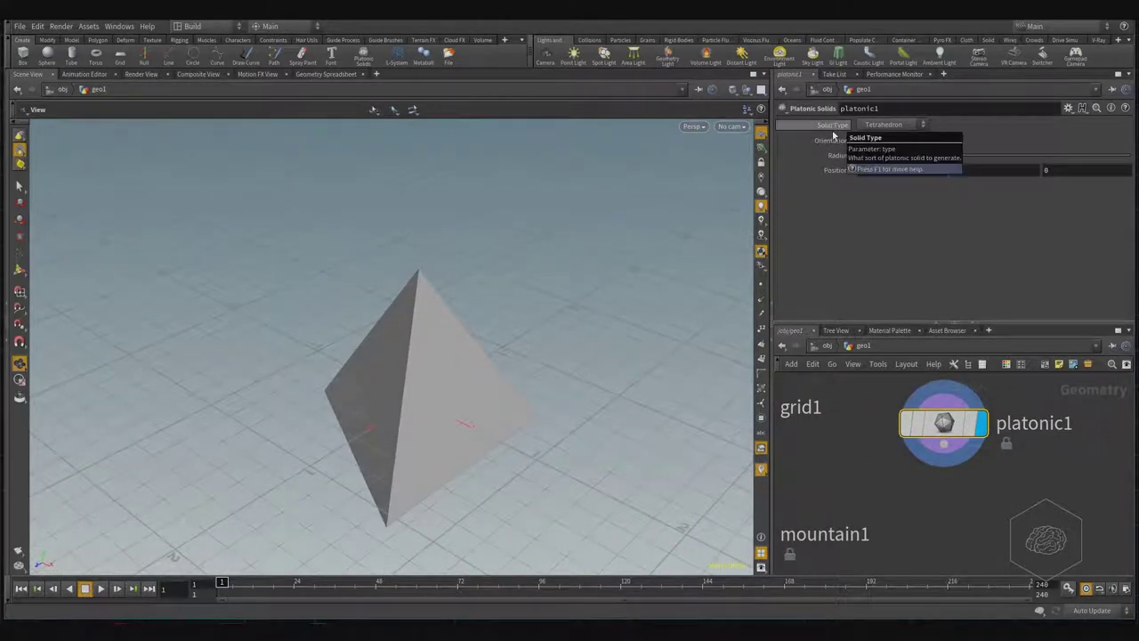
# Change platonic1's Solid Type from Tetrahedron through Cube to Octahedron
pyautogui.click(916, 130)
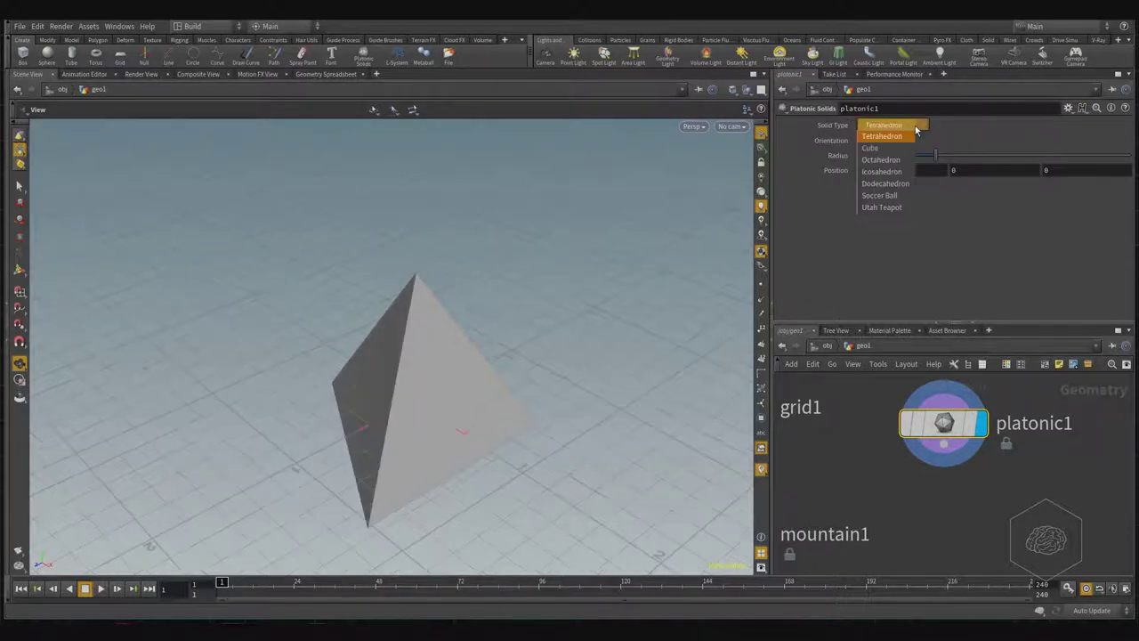
pyautogui.click(903, 147)
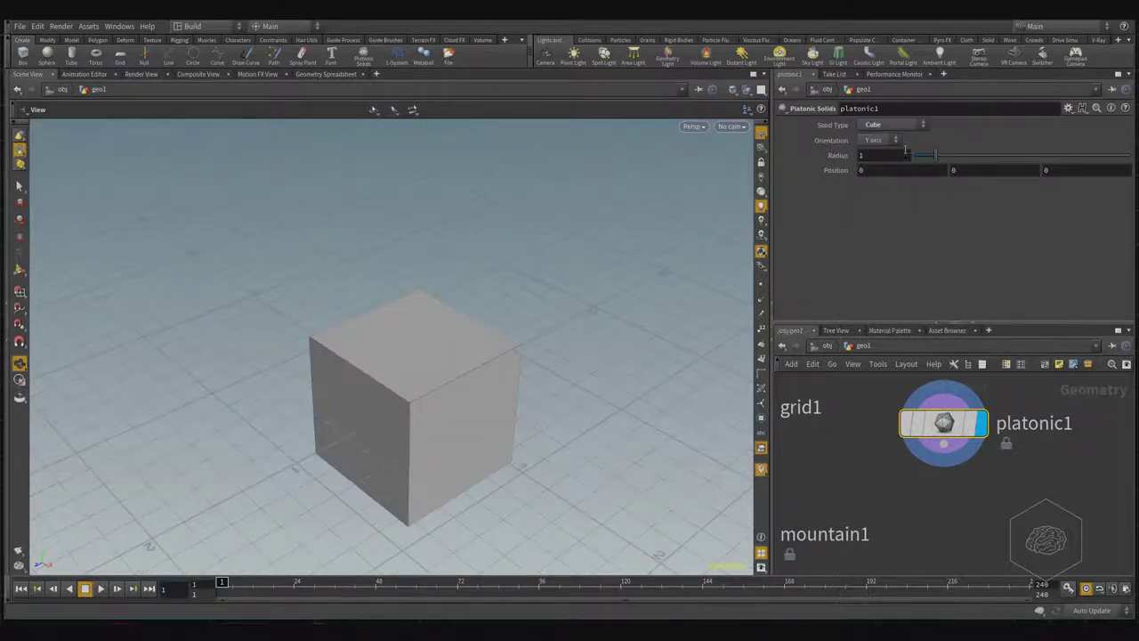
pyautogui.click(881, 130)
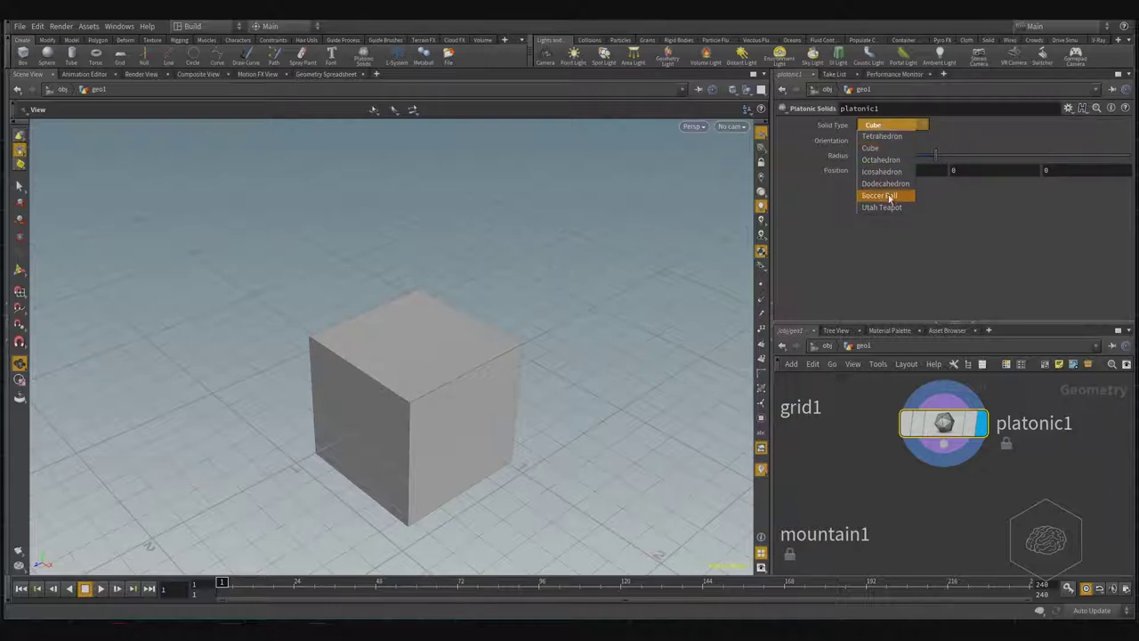
pyautogui.click(886, 161)
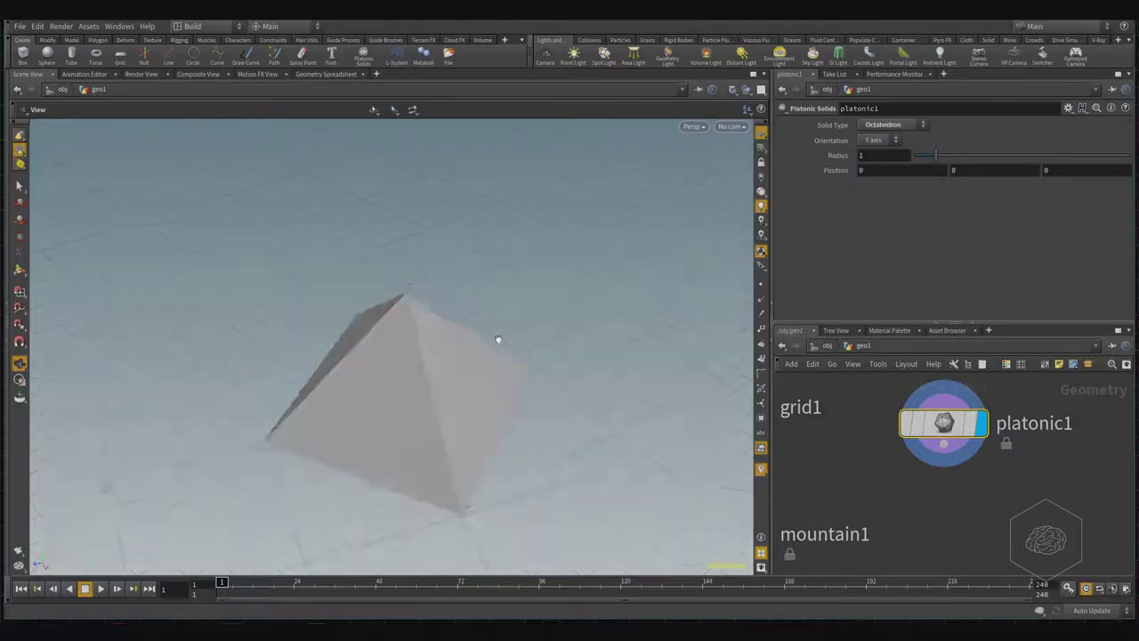
pyautogui.moveTo(498, 339)
pyautogui.mouseDown()
pyautogui.moveTo(419, 190)
pyautogui.moveTo(478, 297)
pyautogui.moveTo(539, 311)
pyautogui.mouseUp()
pyautogui.click(915, 126)
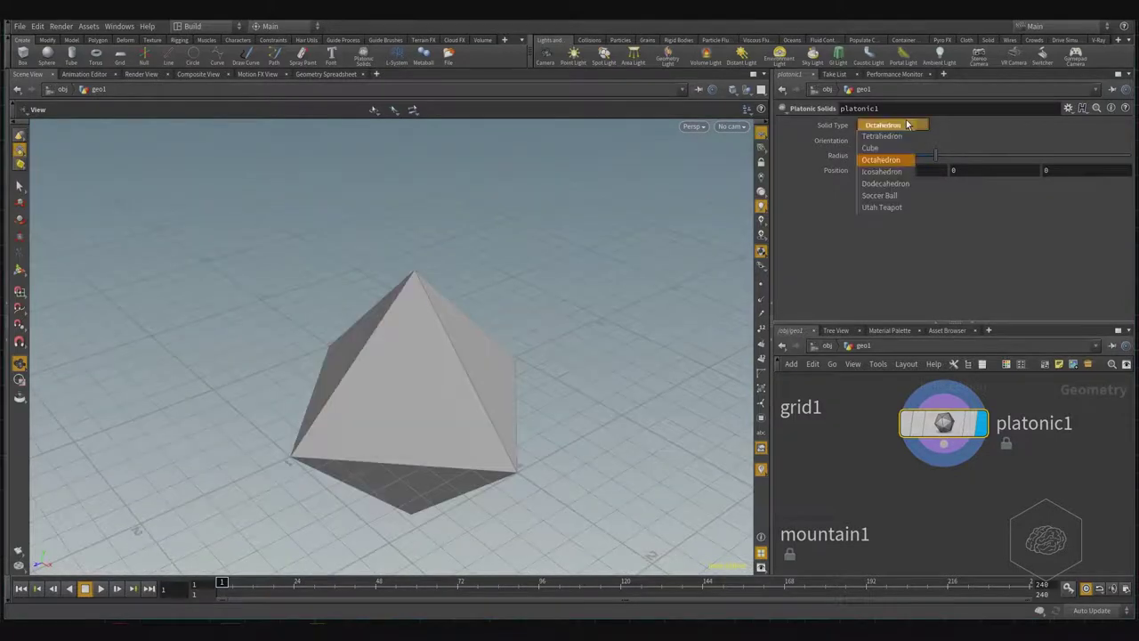
pyautogui.click(891, 207)
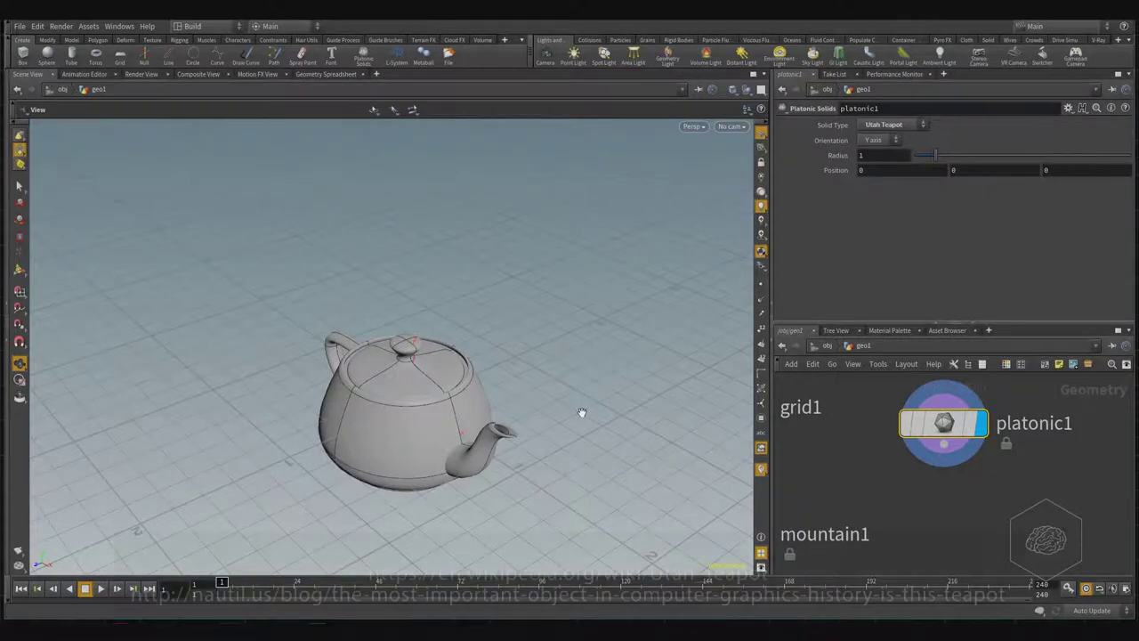
pyautogui.moveTo(581, 412); pyautogui.dragTo(501, 369)
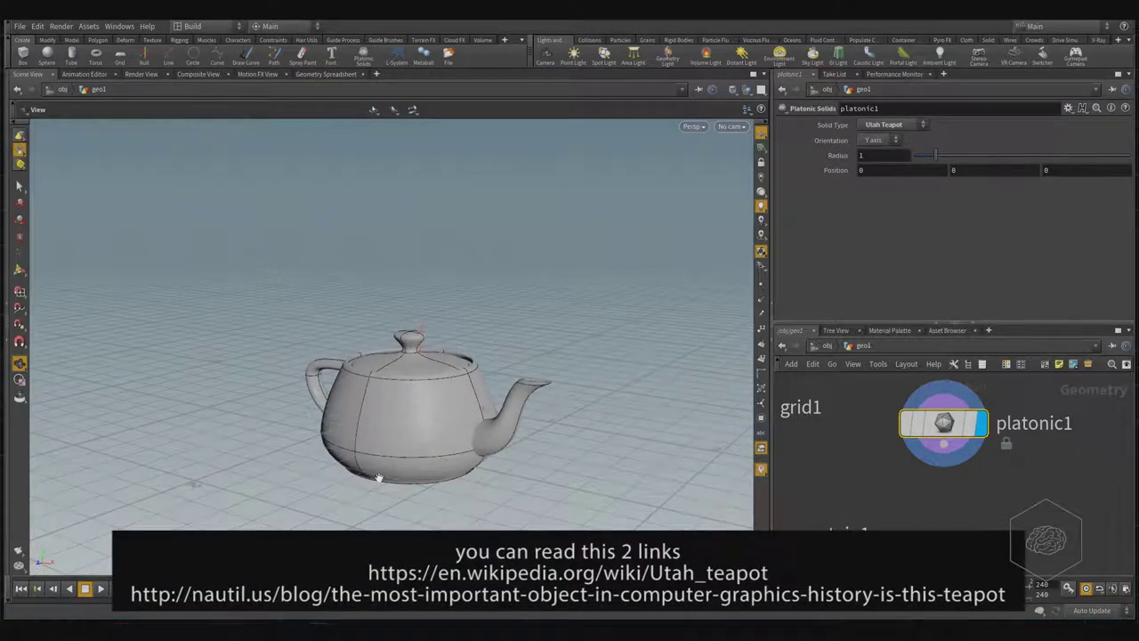
pyautogui.moveTo(304, 493); pyautogui.dragTo(447, 334)
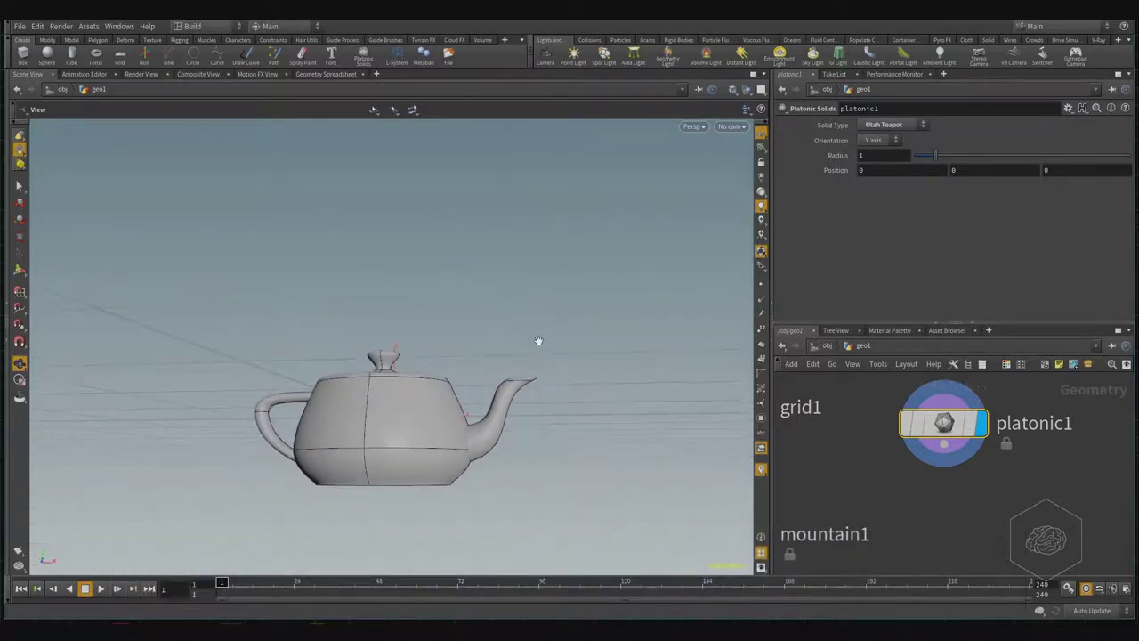
pyautogui.moveTo(539, 338)
pyautogui.mouseDown()
pyautogui.moveTo(300, 435)
pyautogui.moveTo(374, 458)
pyautogui.moveTo(322, 413)
pyautogui.mouseUp()
pyautogui.moveTo(433, 433)
pyautogui.mouseDown()
pyautogui.moveTo(369, 445)
pyautogui.moveTo(395, 305)
pyautogui.moveTo(406, 330)
pyautogui.mouseUp()
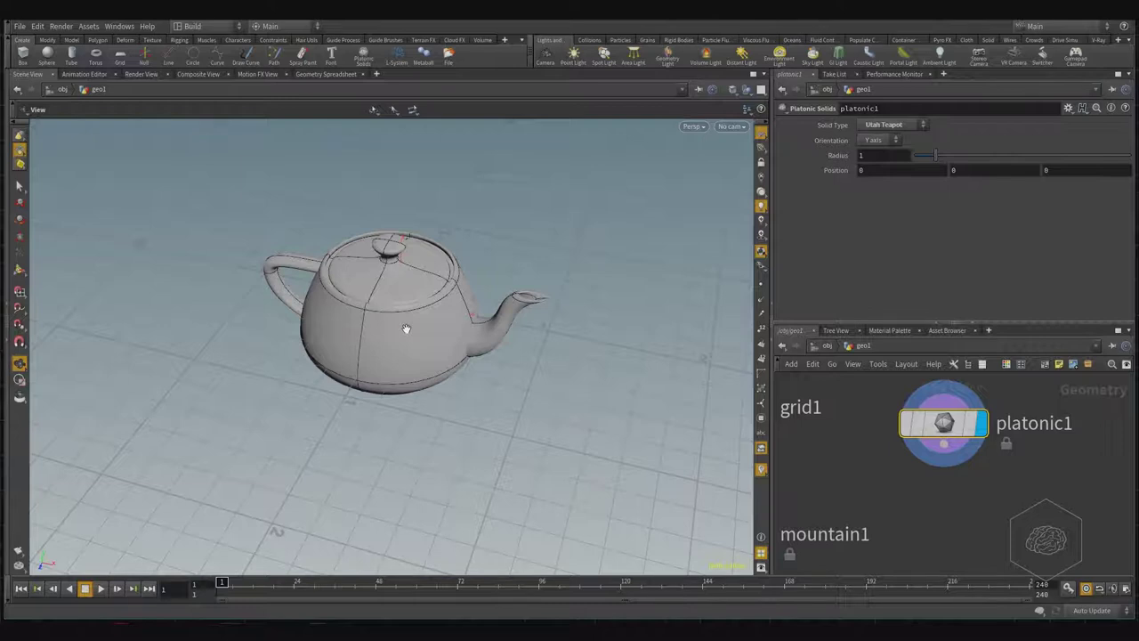
pyautogui.moveTo(466, 208)
pyautogui.mouseDown()
pyautogui.moveTo(506, 313)
pyautogui.moveTo(545, 352)
pyautogui.mouseUp()
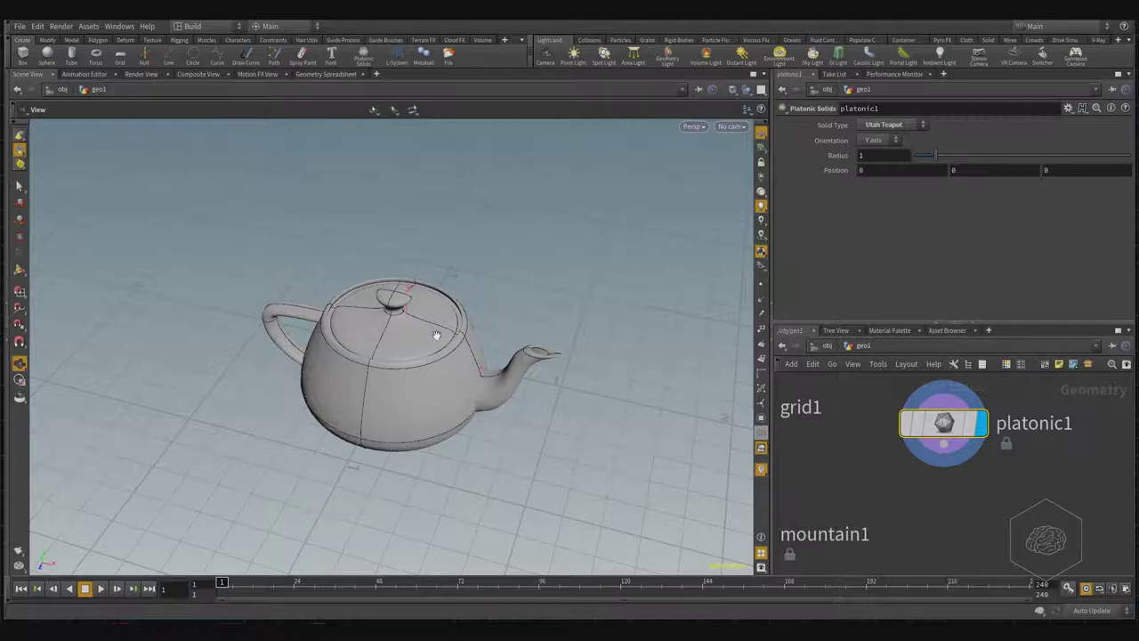
pyautogui.moveTo(518, 312); pyautogui.dragTo(381, 367)
pyautogui.moveTo(617, 369); pyautogui.dragTo(515, 345)
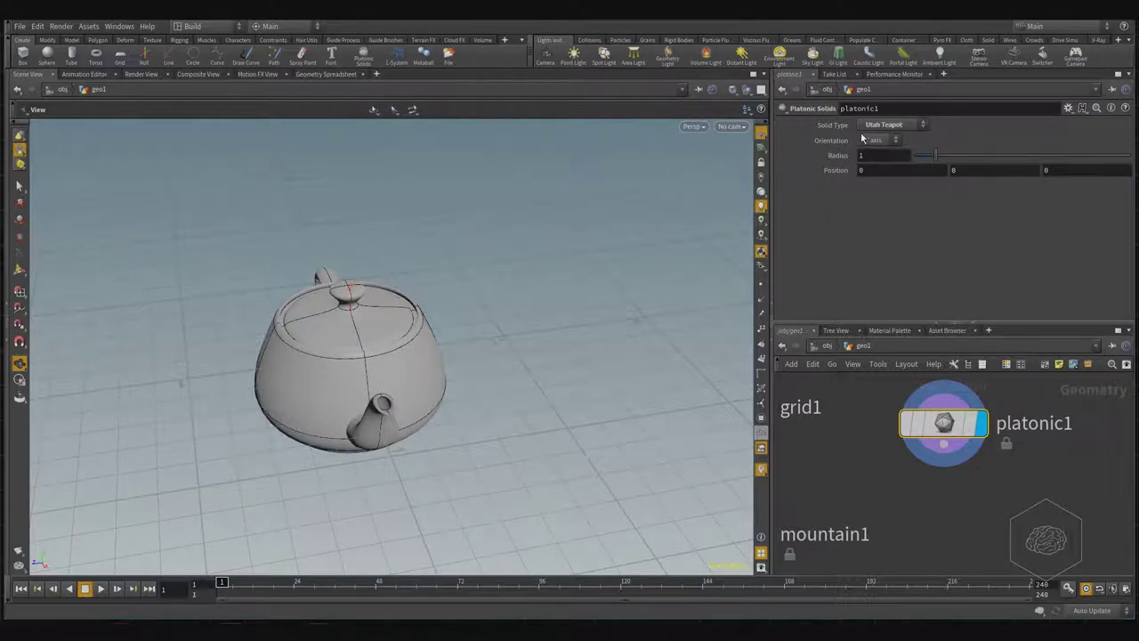
# Try Dodecahedron as the Solid Type, then switch back to Utah Teapot
pyautogui.click(891, 126)
pyautogui.click(890, 183)
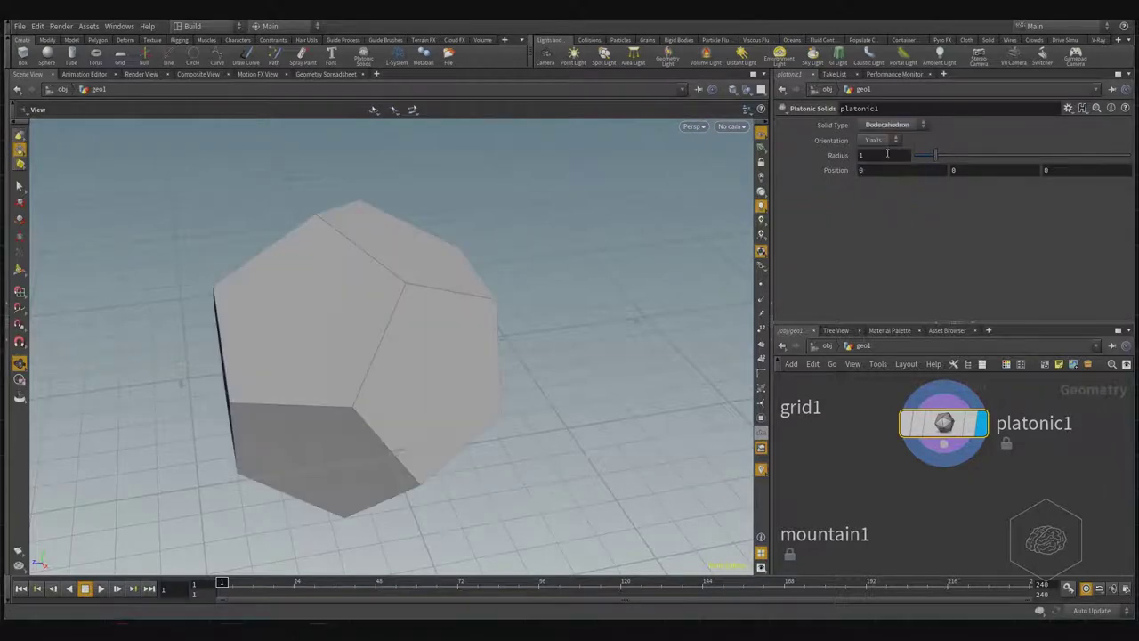
pyautogui.click(890, 125)
pyautogui.click(899, 211)
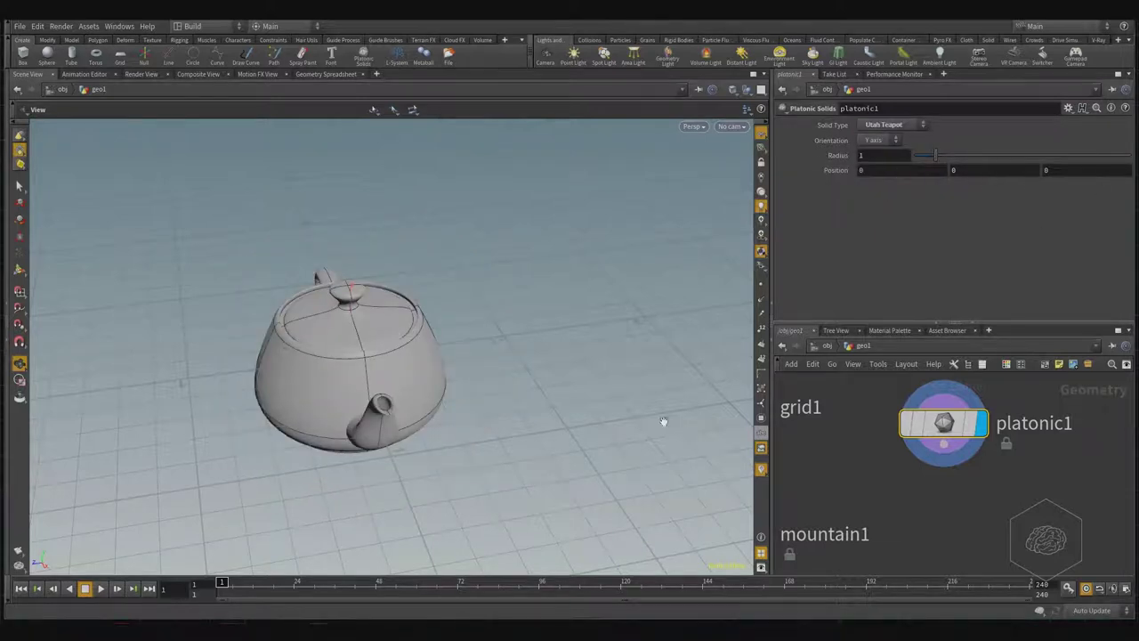
pyautogui.moveTo(501, 451)
pyautogui.mouseDown()
pyautogui.moveTo(521, 366)
pyautogui.moveTo(577, 287)
pyautogui.moveTo(583, 337)
pyautogui.moveTo(462, 415)
pyautogui.moveTo(442, 403)
pyautogui.mouseUp()
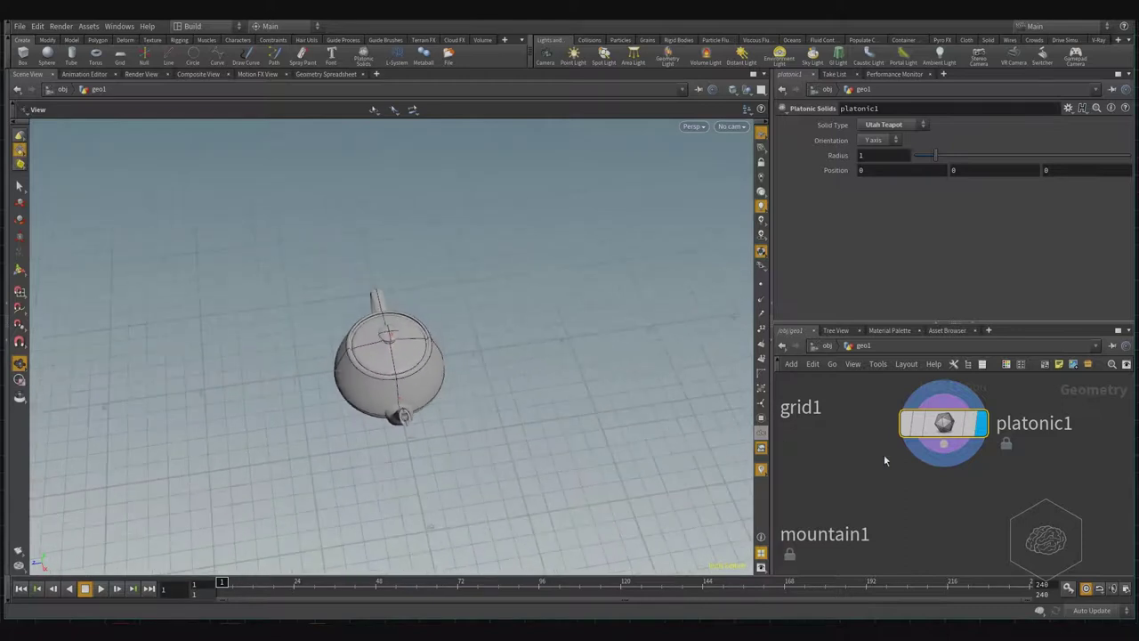
# Move platonic1 to the right, away from the grid1–mountain1 chain
pyautogui.press('h')
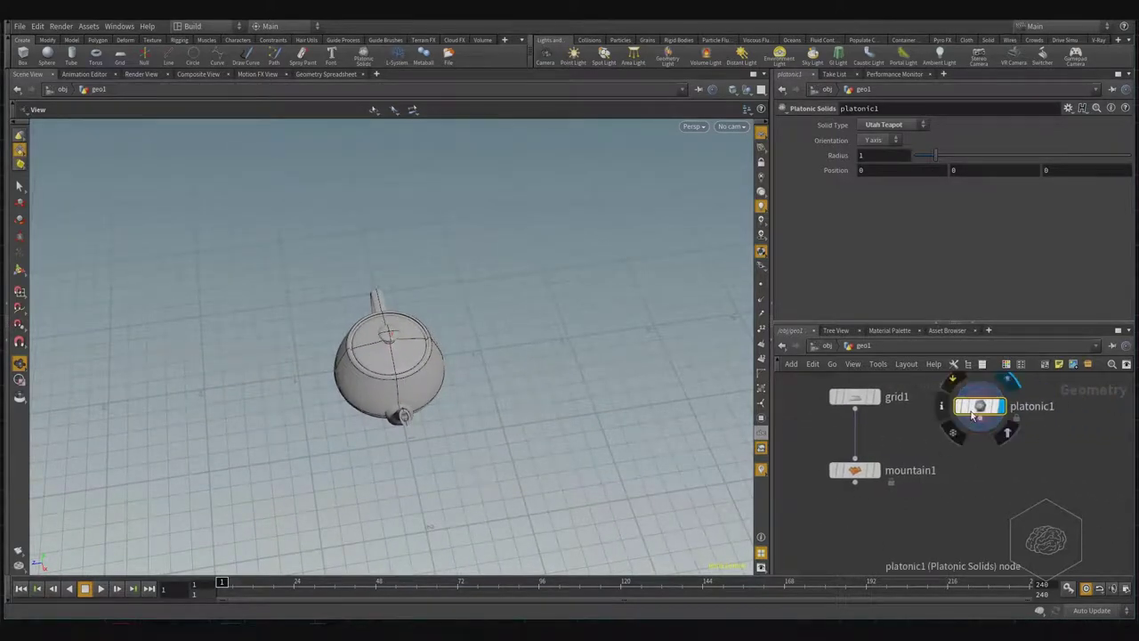
pyautogui.moveTo(988, 406)
pyautogui.mouseDown()
pyautogui.moveTo(1097, 401)
pyautogui.moveTo(1058, 398)
pyautogui.mouseUp()
pyautogui.press('h')
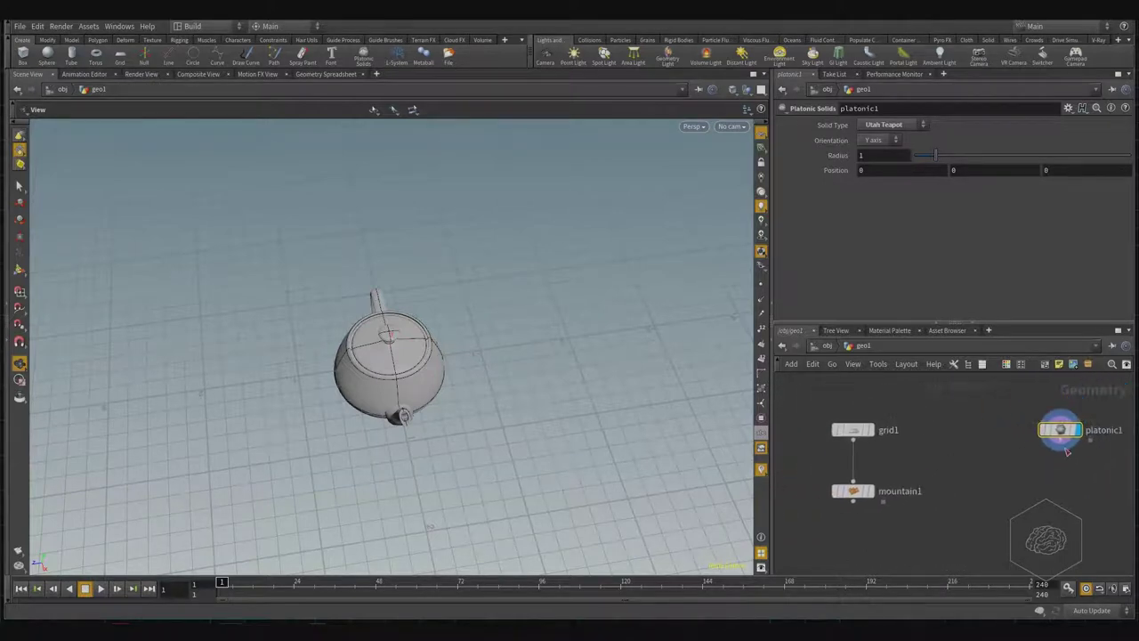
# Display mountain1 in the viewport with platonic1 as a template, and orbit to view the terrain
pyautogui.click(873, 501)
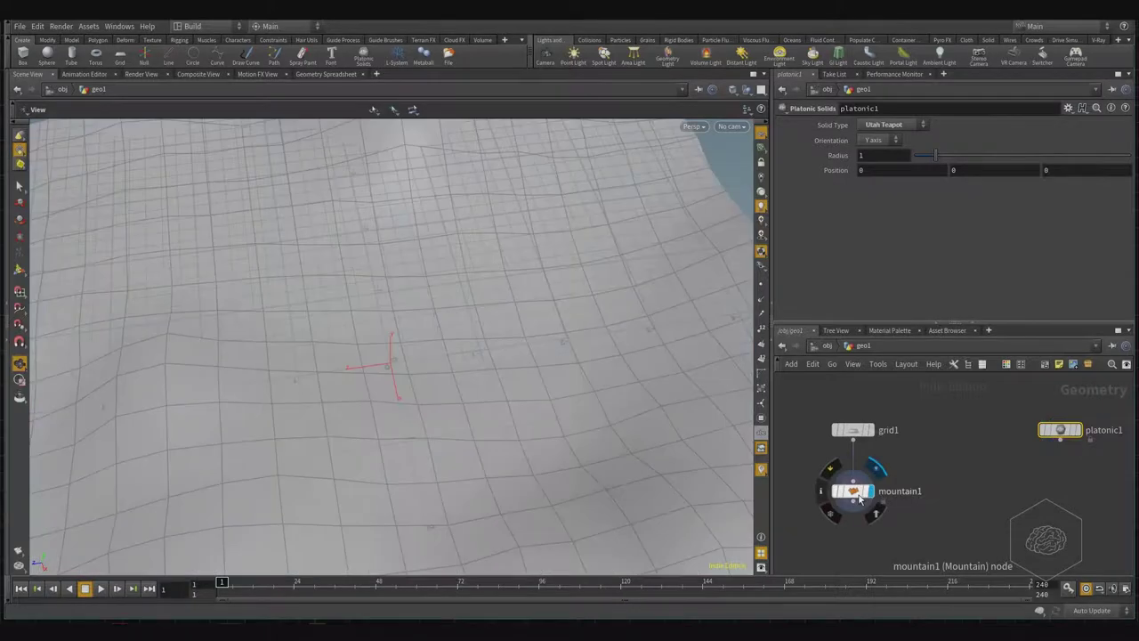
pyautogui.click(868, 496)
pyautogui.click(1082, 452)
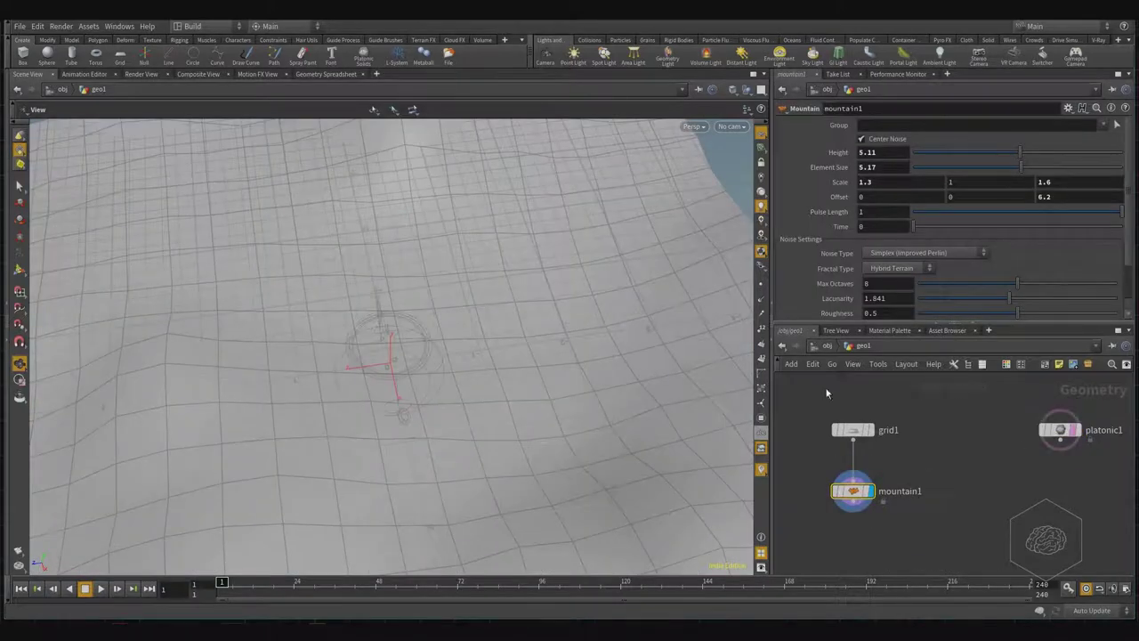
pyautogui.scroll(-4, 513, 369)
pyautogui.scroll(-4, 490, 402)
pyautogui.moveTo(490, 403)
pyautogui.mouseDown()
pyautogui.moveTo(466, 280)
pyautogui.moveTo(442, 348)
pyautogui.mouseUp()
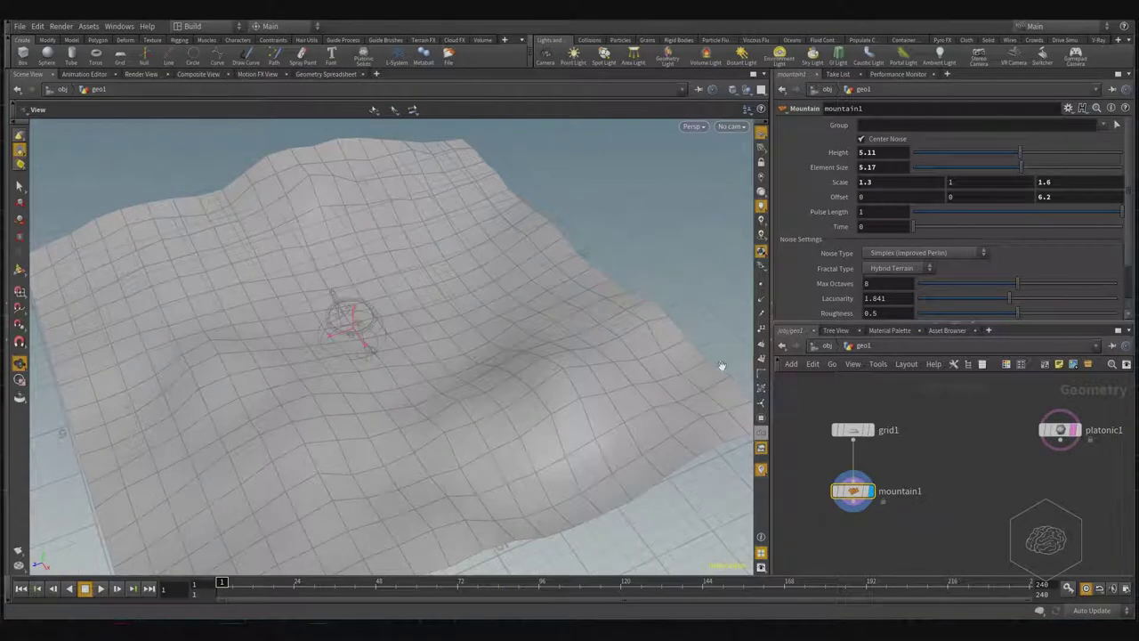
# Collapse the parameter pane so the network editor fills the right side
pyautogui.moveTo(924, 400); pyautogui.dragTo(903, 381, button='middle')
pyautogui.press('Tab')
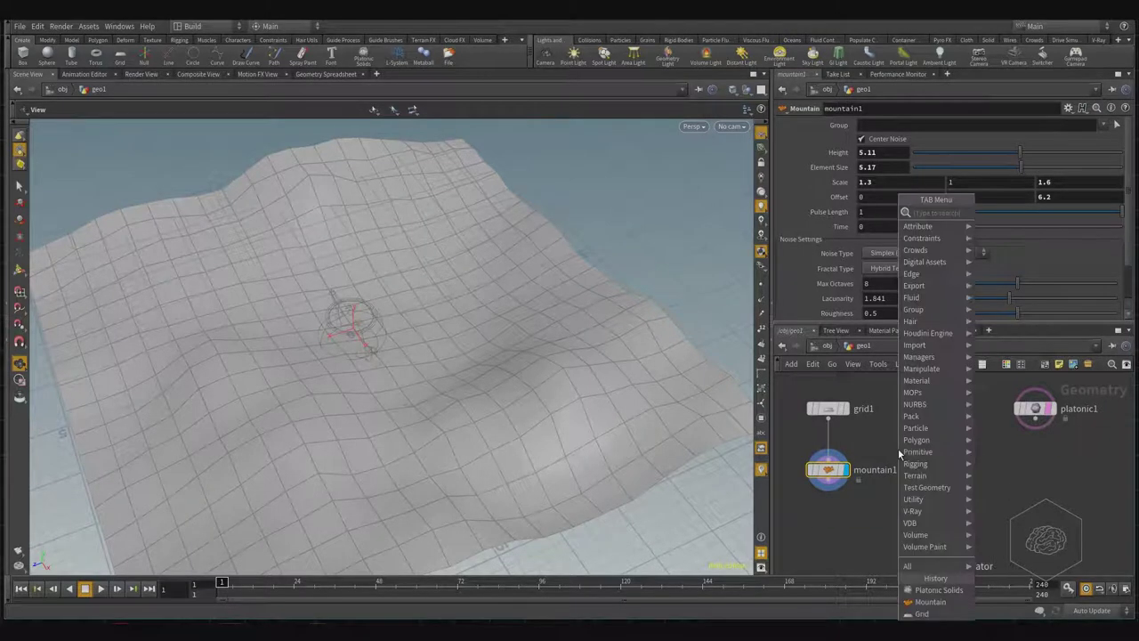
pyautogui.write('copy')
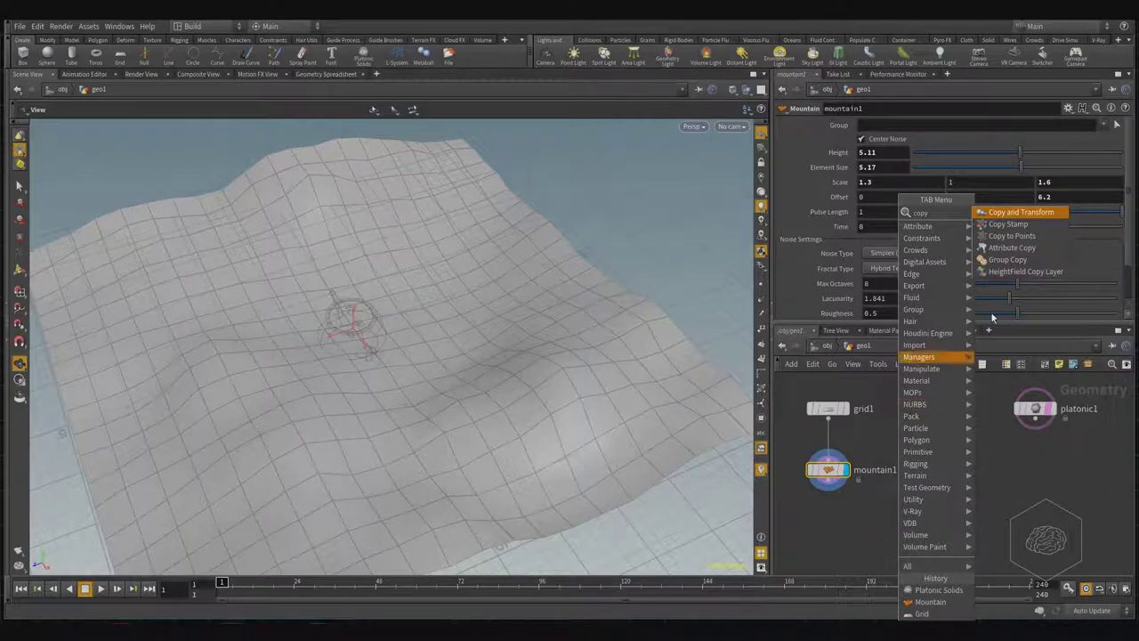
pyautogui.press('Escape')
pyautogui.click(940, 320)
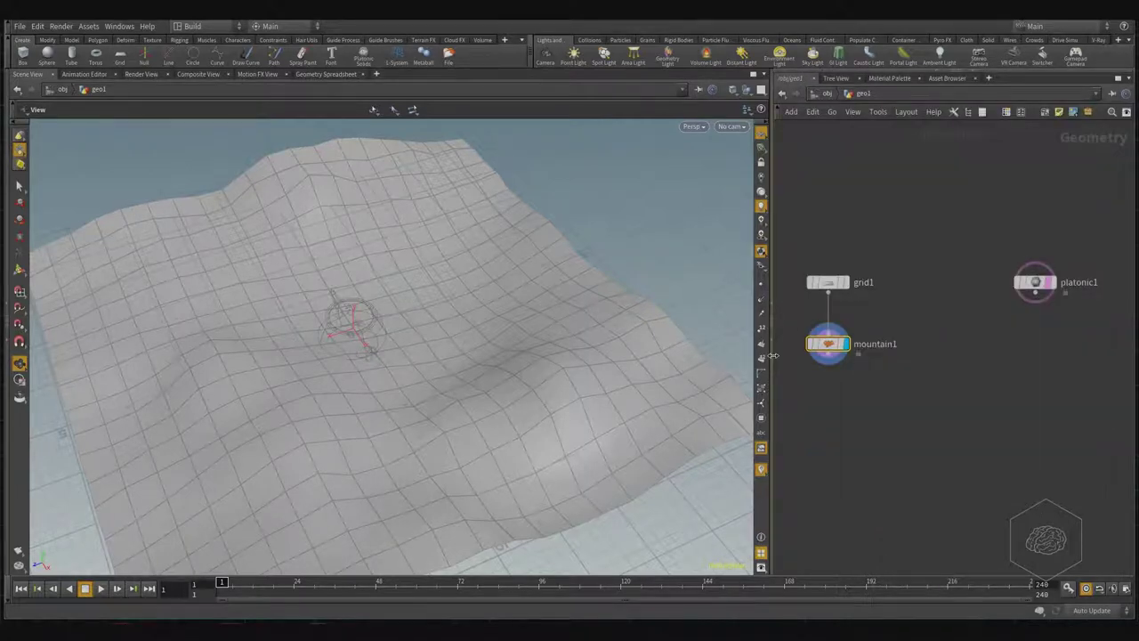
# Widen the network editor to half the screen and search the node menu for 'copy'
pyautogui.moveTo(771, 356); pyautogui.dragTo(451, 356)
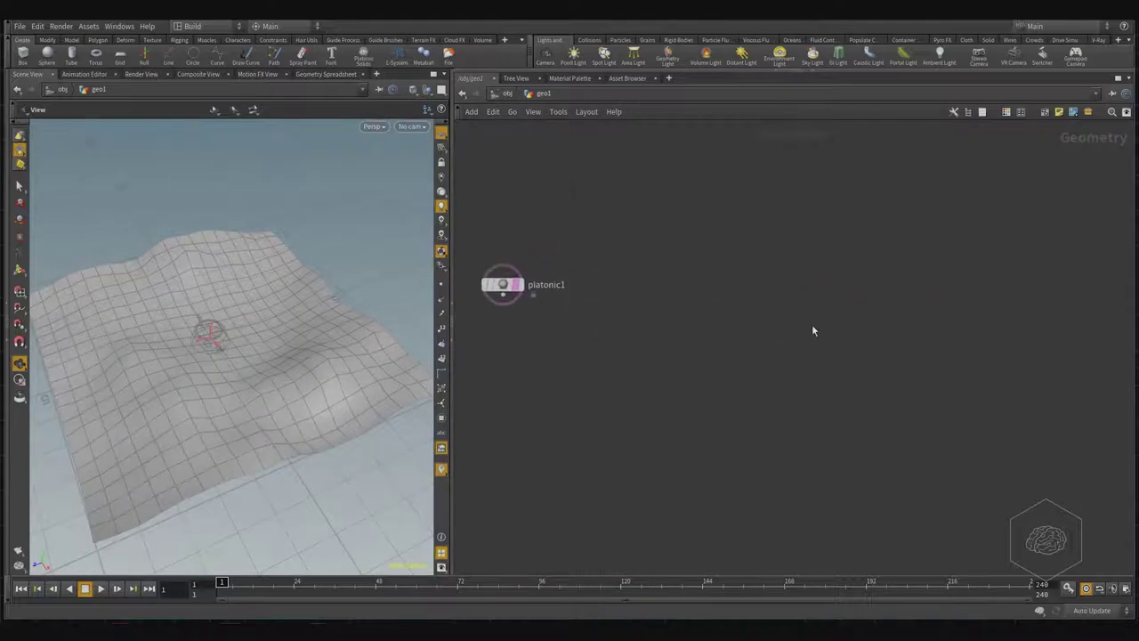
pyautogui.press('Tab')
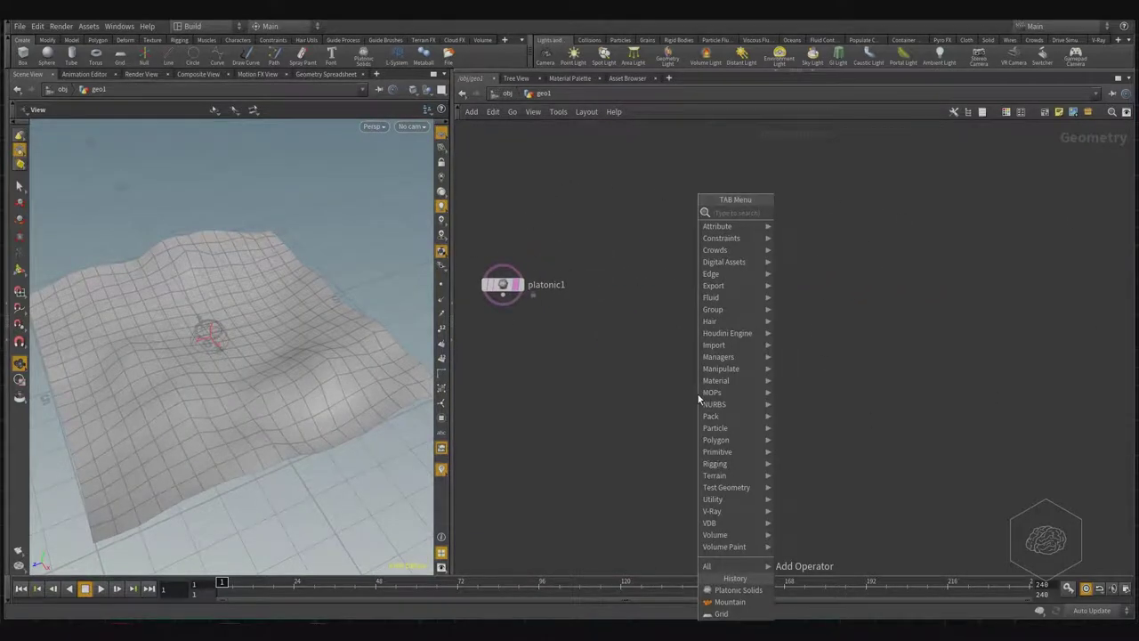
pyautogui.write('copy')
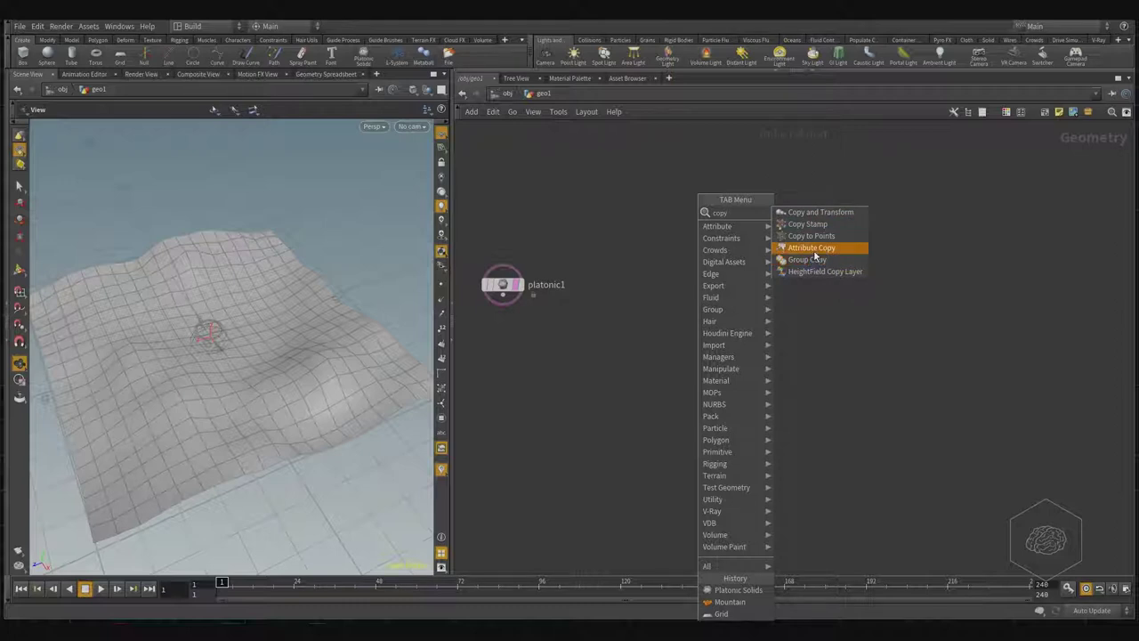
# Add a Copy and Transform node (copy1) and a Copy Stamp node (copy2) beside it
pyautogui.click(848, 211)
pyautogui.click(668, 255)
pyautogui.press('Tab')
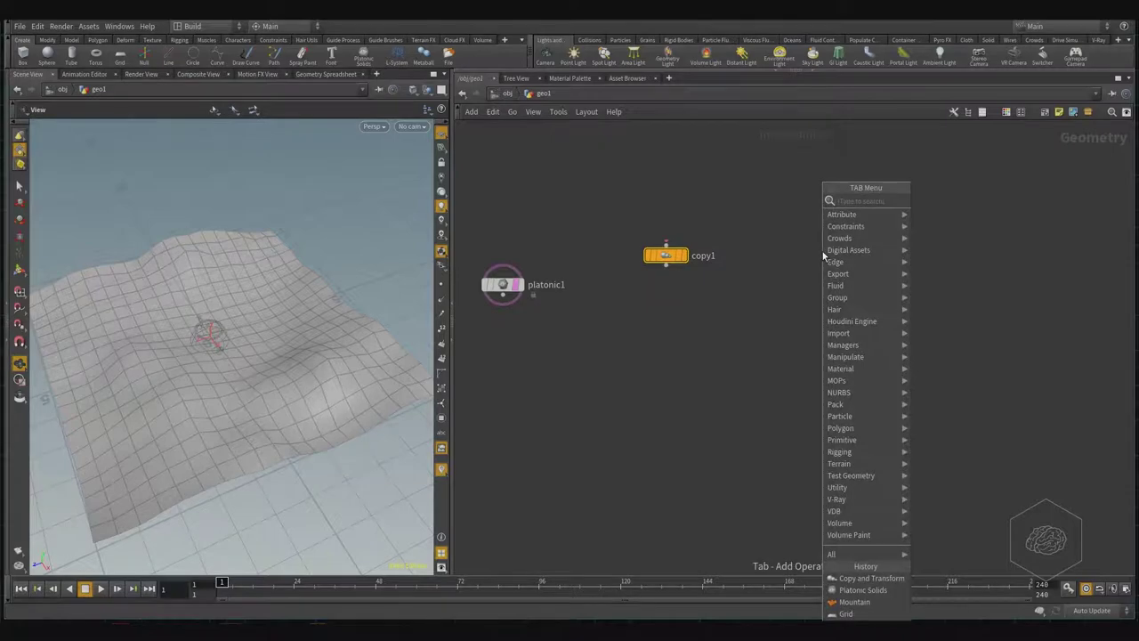
pyautogui.write('cop')
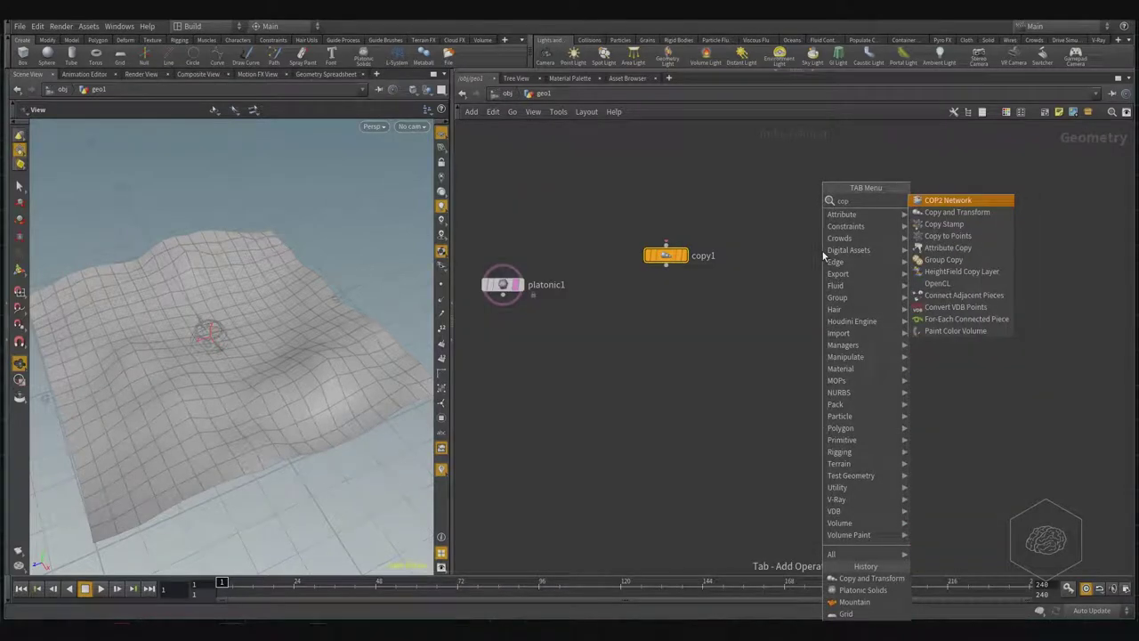
pyautogui.press('Down')
pyautogui.press('Down')
pyautogui.press('Return')
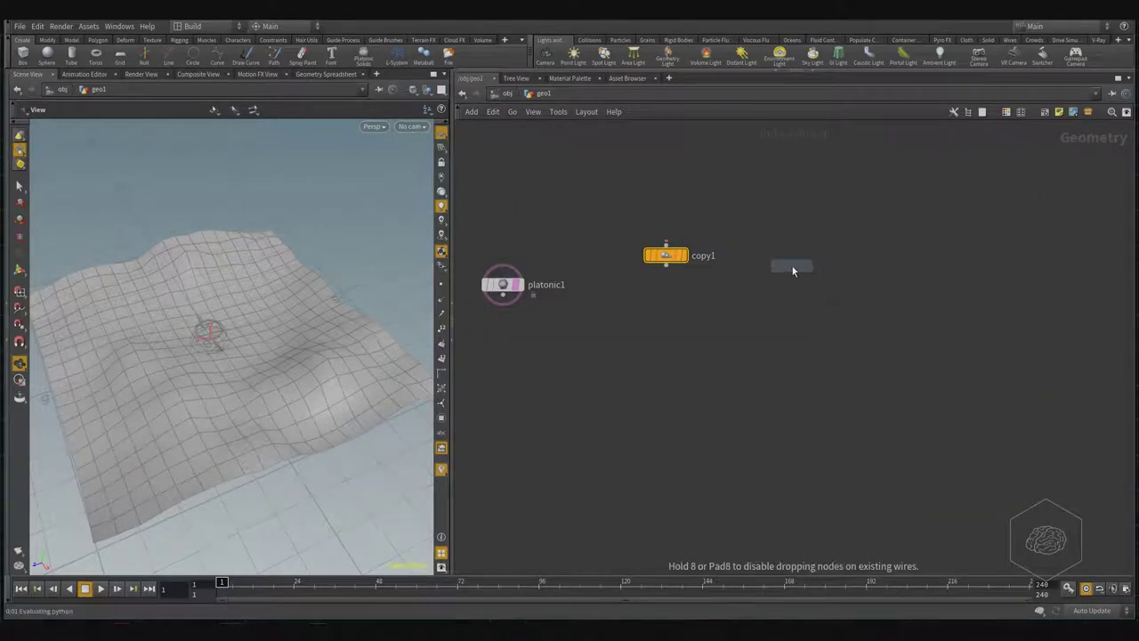
pyautogui.click(793, 266)
# Add a Copy to Points node and line all three copy nodes up in a row
pyautogui.press('Tab')
pyautogui.write('cop')
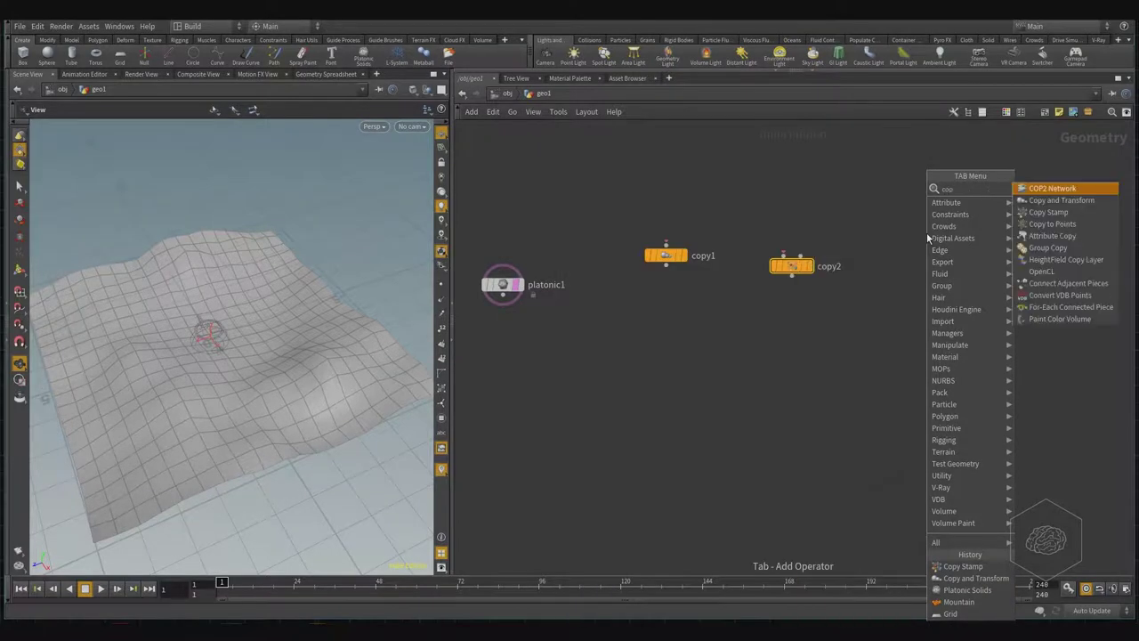
pyautogui.write('y')
pyautogui.press('Down')
pyautogui.press('Down')
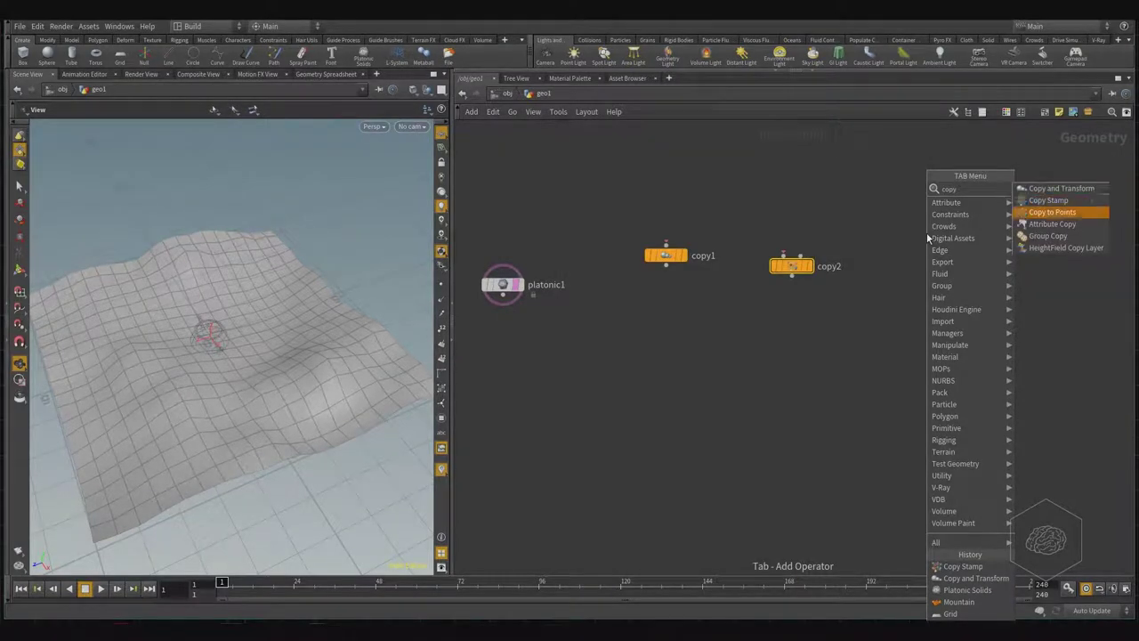
pyautogui.press('Return')
pyautogui.click(927, 234)
pyautogui.moveTo(927, 237); pyautogui.dragTo(909, 269)
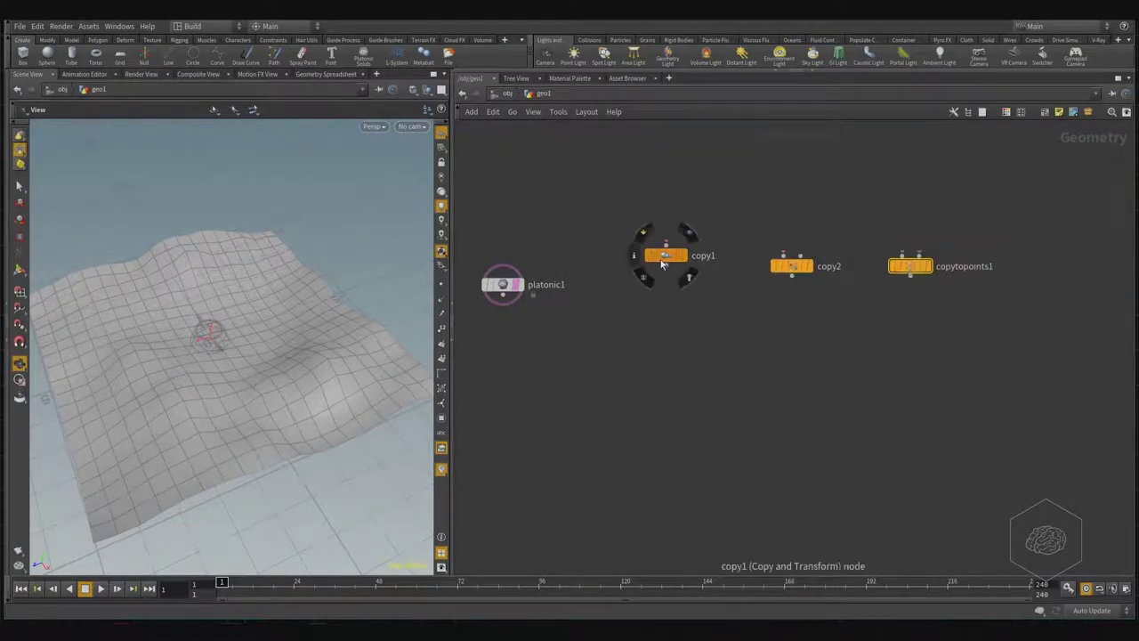
pyautogui.moveTo(663, 263); pyautogui.dragTo(667, 275)
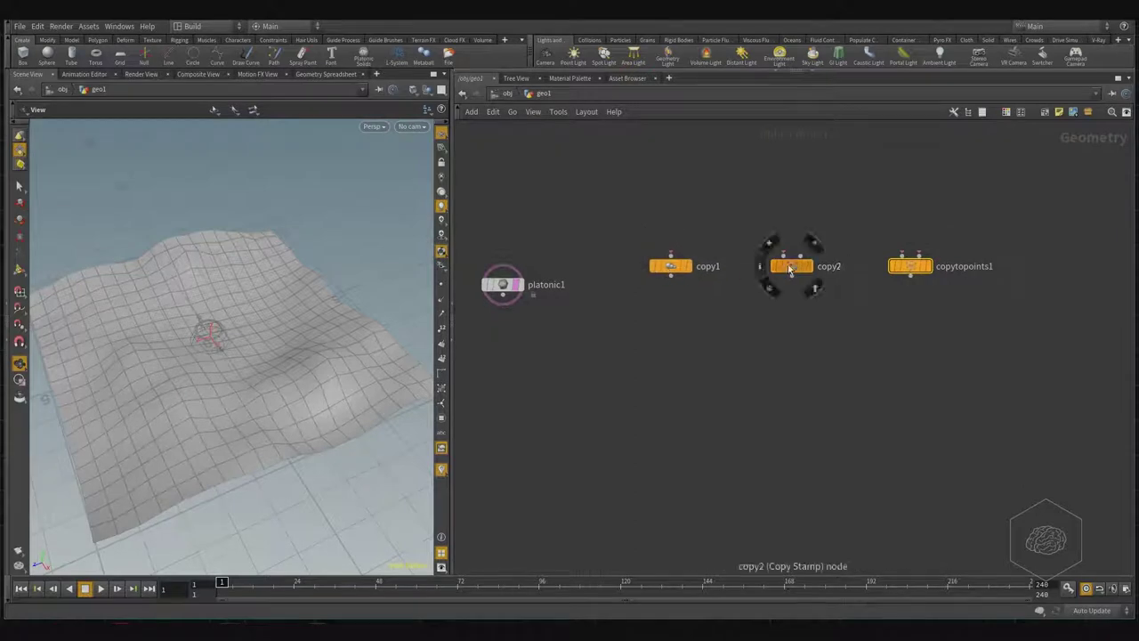
pyautogui.moveTo(791, 265); pyautogui.dragTo(786, 270)
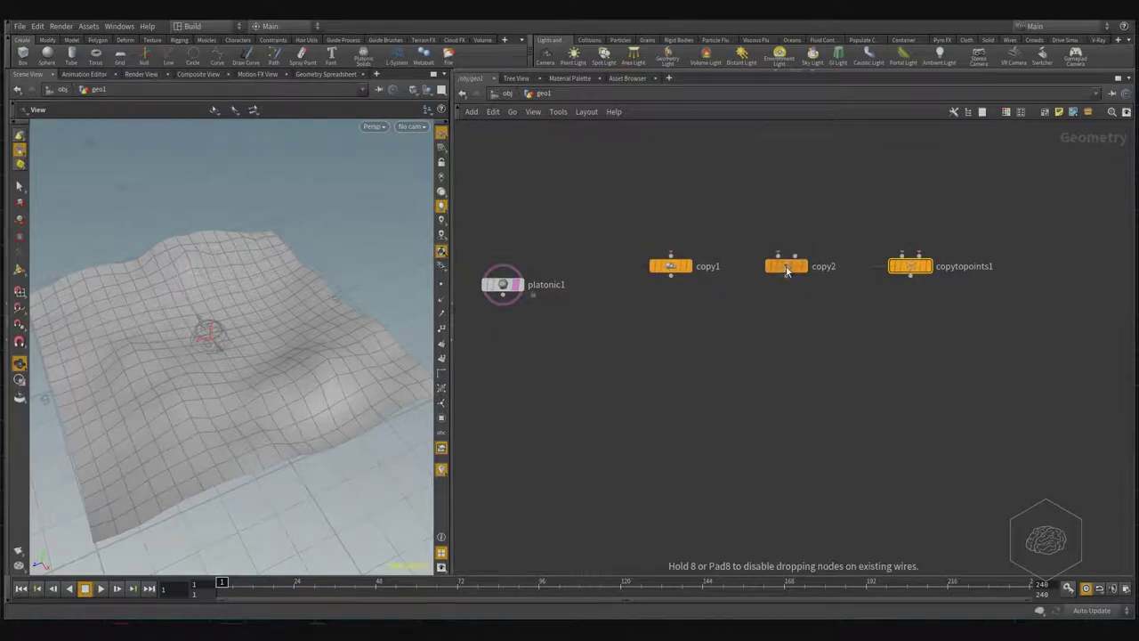
pyautogui.moveTo(1032, 224)
pyautogui.mouseDown()
pyautogui.moveTo(812, 336)
pyautogui.moveTo(756, 332)
pyautogui.mouseUp()
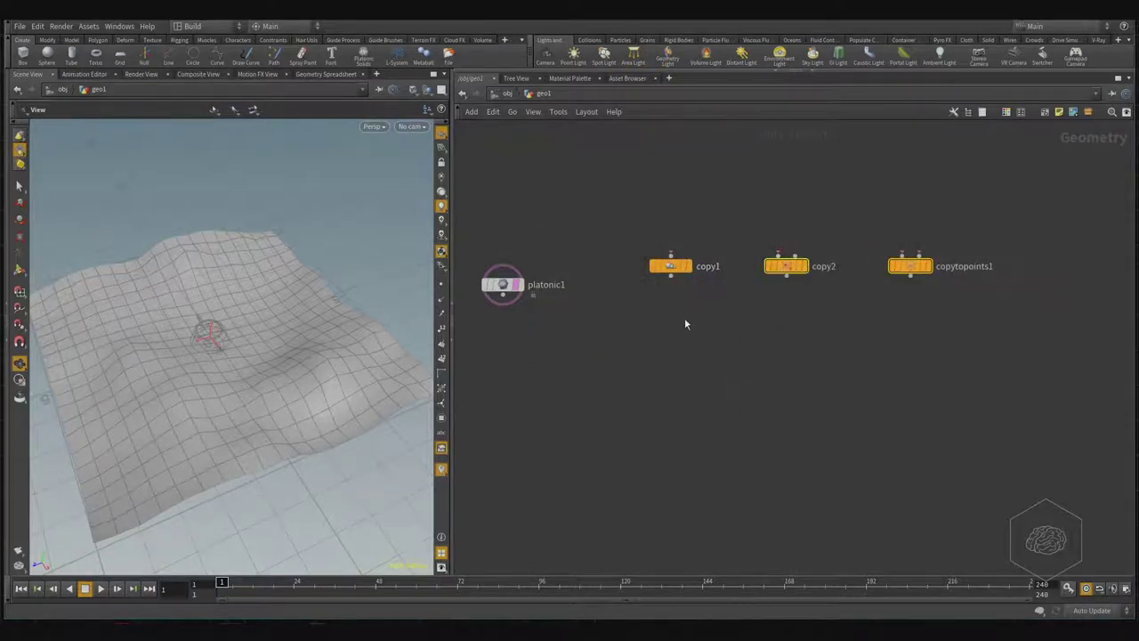
# Wire platonic1 into copy1 and open copy1's parameters in a floating dialog
pyautogui.click(532, 324)
pyautogui.moveTo(592, 359); pyautogui.dragTo(633, 348, button='middle')
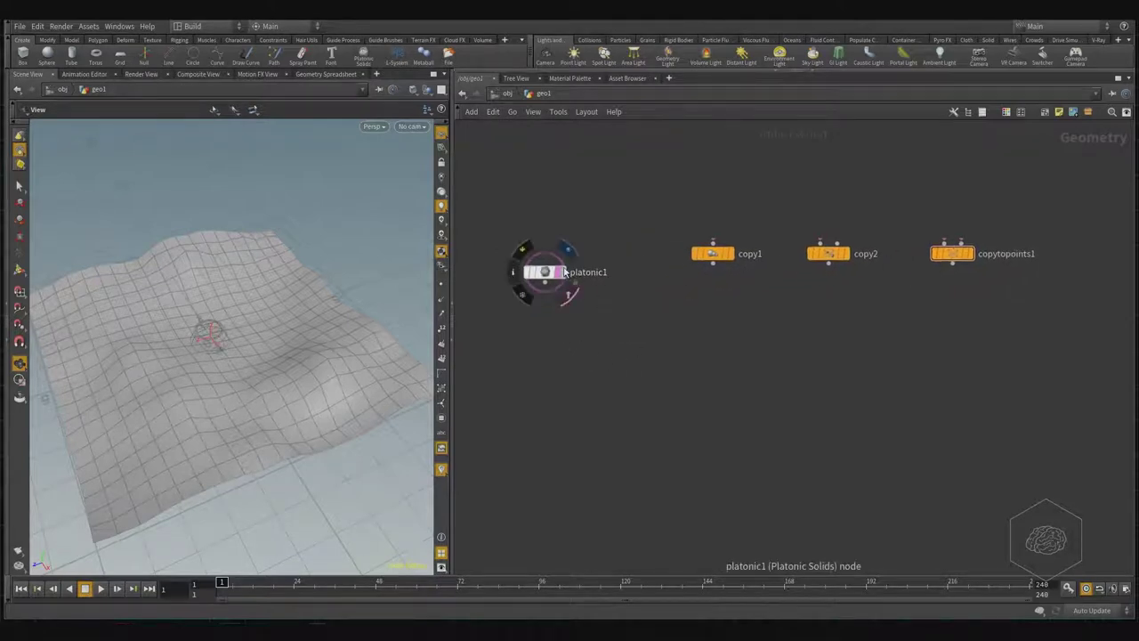
pyautogui.click(564, 272)
pyautogui.click(544, 283)
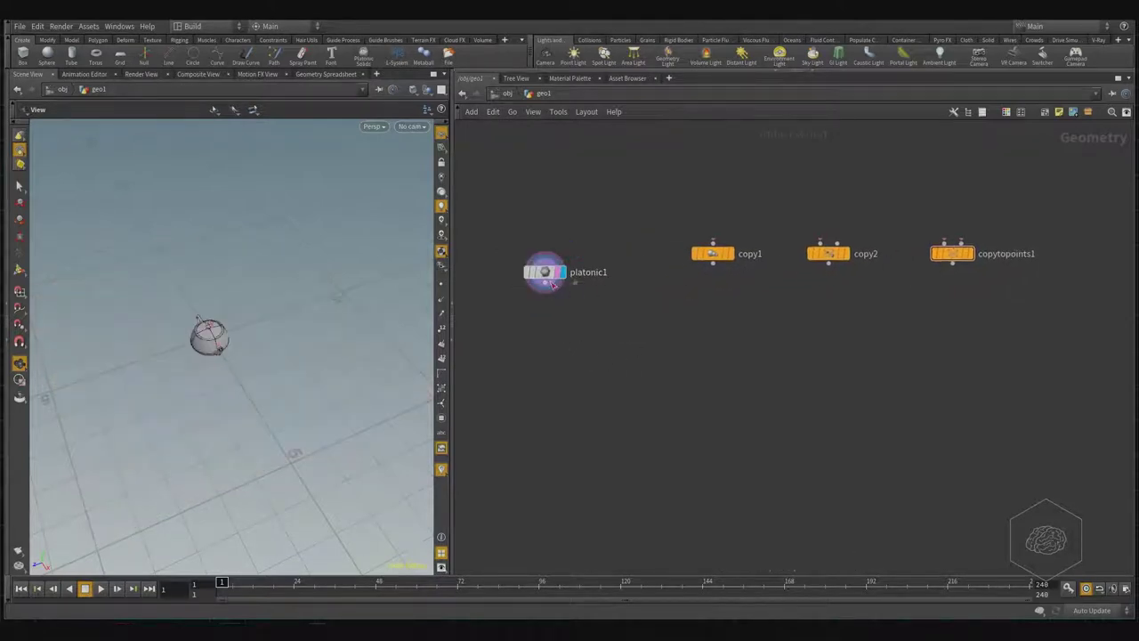
pyautogui.click(712, 241)
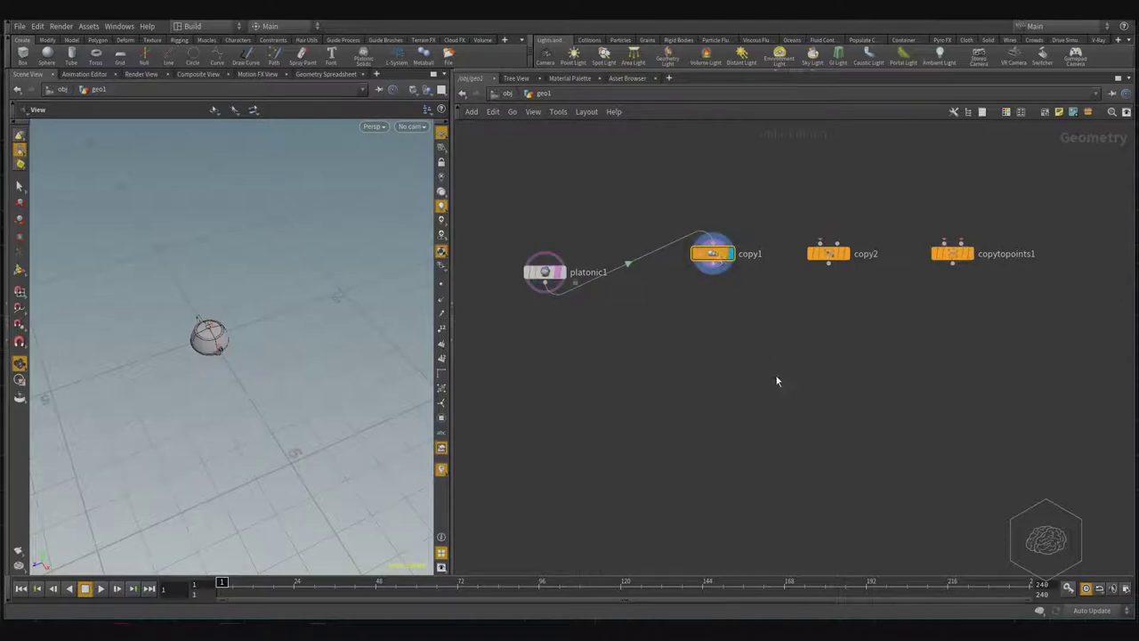
pyautogui.press('p')
# Set copy1's Total Number to 9, Translate X to 2 and Rotate Y to 30
pyautogui.moveTo(655, 333); pyautogui.dragTo(626, 365, button='middle')
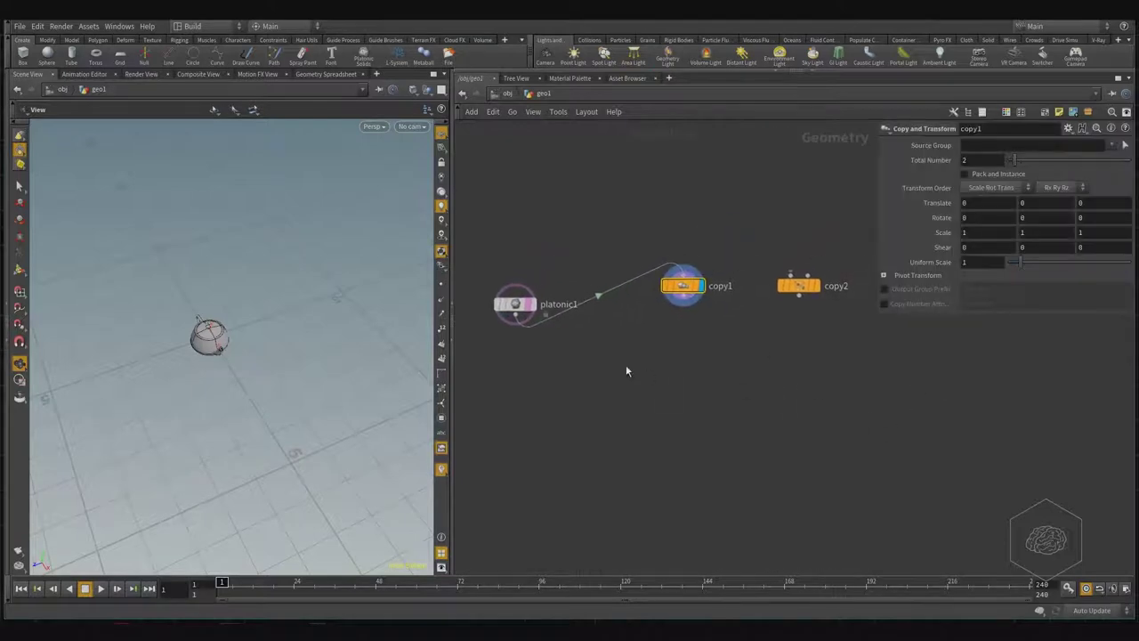
pyautogui.moveTo(1006, 365); pyautogui.dragTo(938, 373, button='middle')
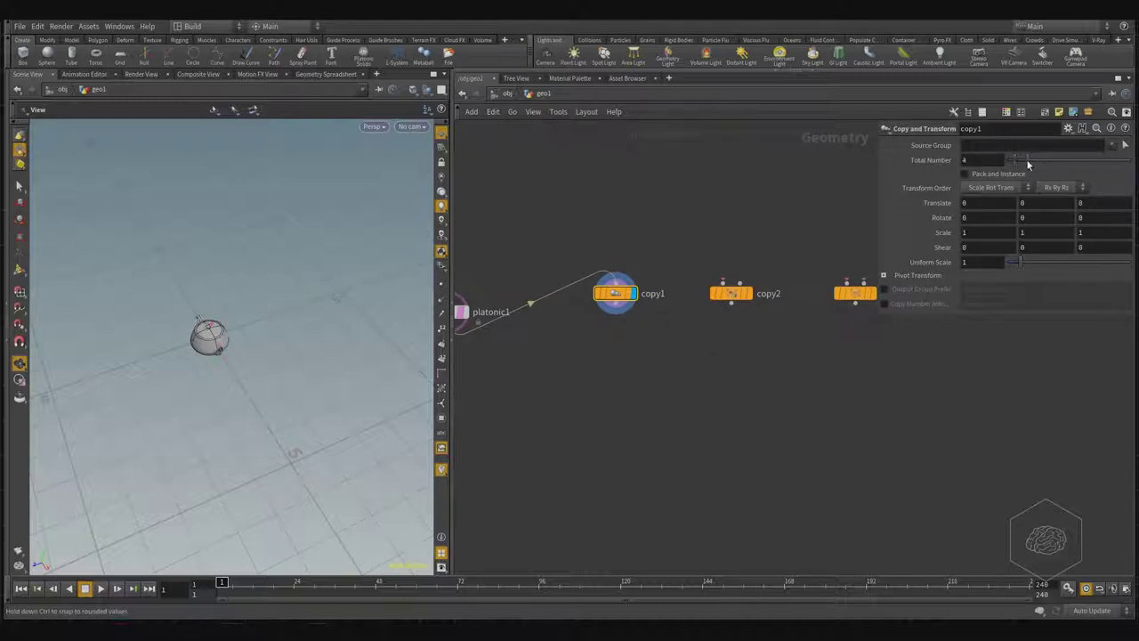
pyautogui.moveTo(1058, 163); pyautogui.dragTo(1061, 163)
pyautogui.moveTo(996, 203); pyautogui.dragTo(1113, 205, button='middle')
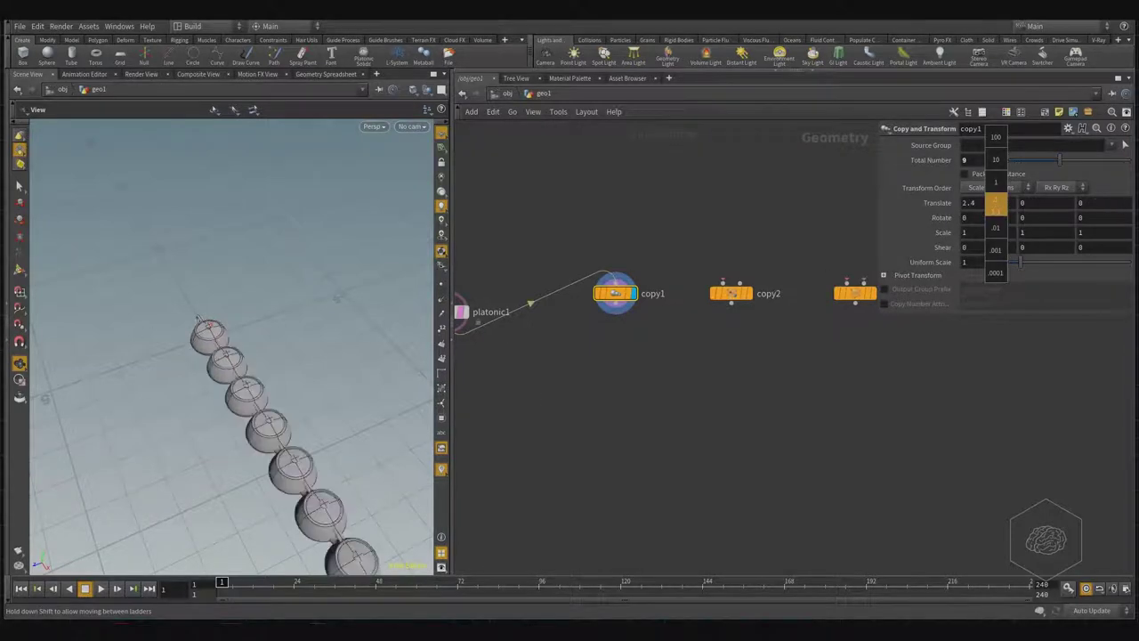
pyautogui.moveTo(996, 203); pyautogui.dragTo(974, 204, button='middle')
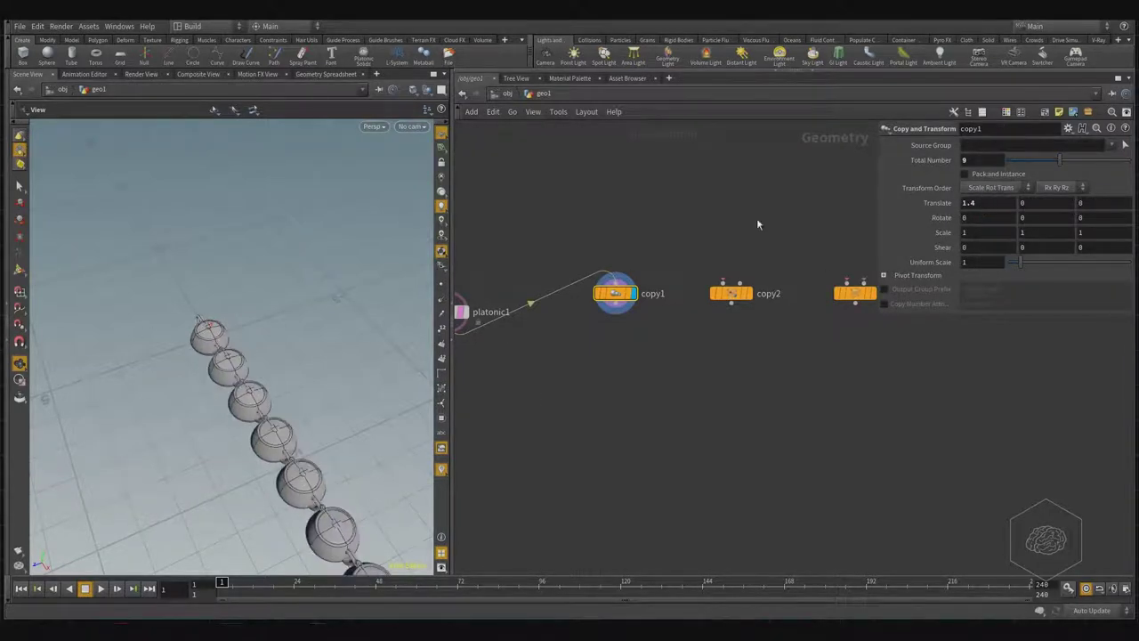
pyautogui.click(995, 203)
pyautogui.write('2')
pyautogui.press('Return')
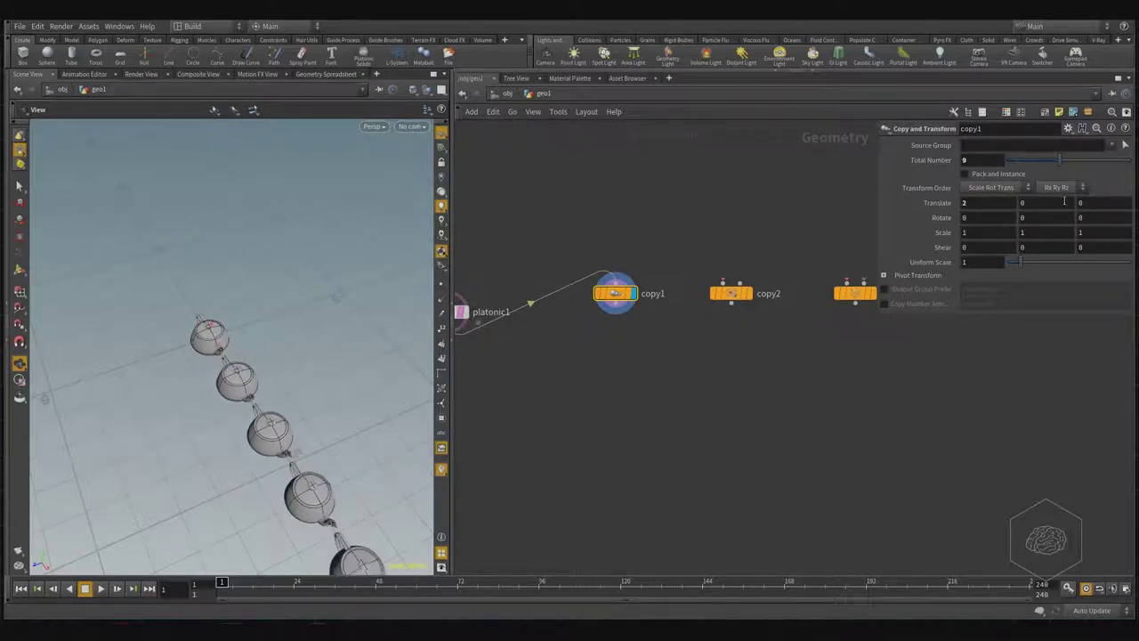
pyautogui.click(1036, 218)
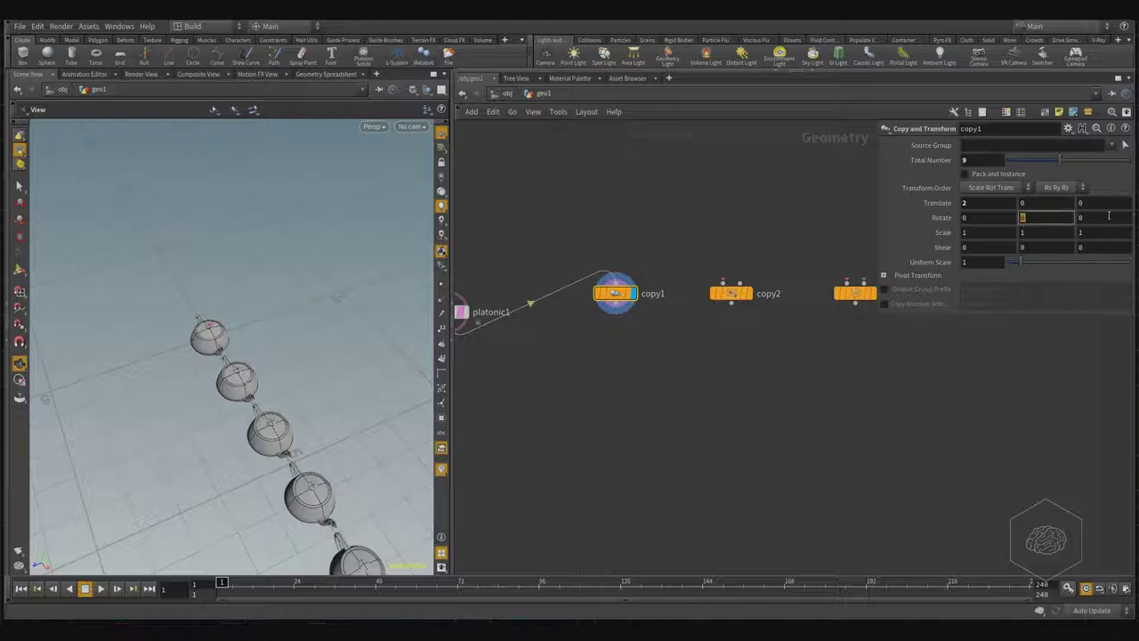
pyautogui.write('30')
pyautogui.press('Return')
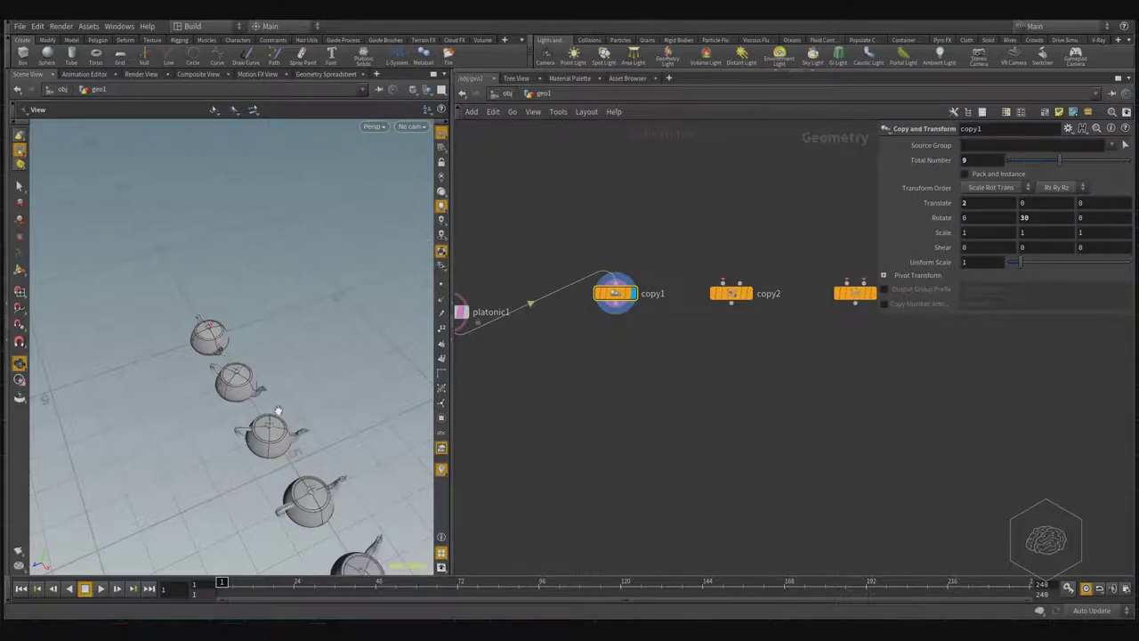
# Orbit and reframe the viewport on the row of nine rotated teapots
pyautogui.keyDown('alt'); pyautogui.moveTo(347, 393); pyautogui.dragTo(219, 309); pyautogui.keyUp('alt')
pyautogui.scroll(-5, 200, 268)
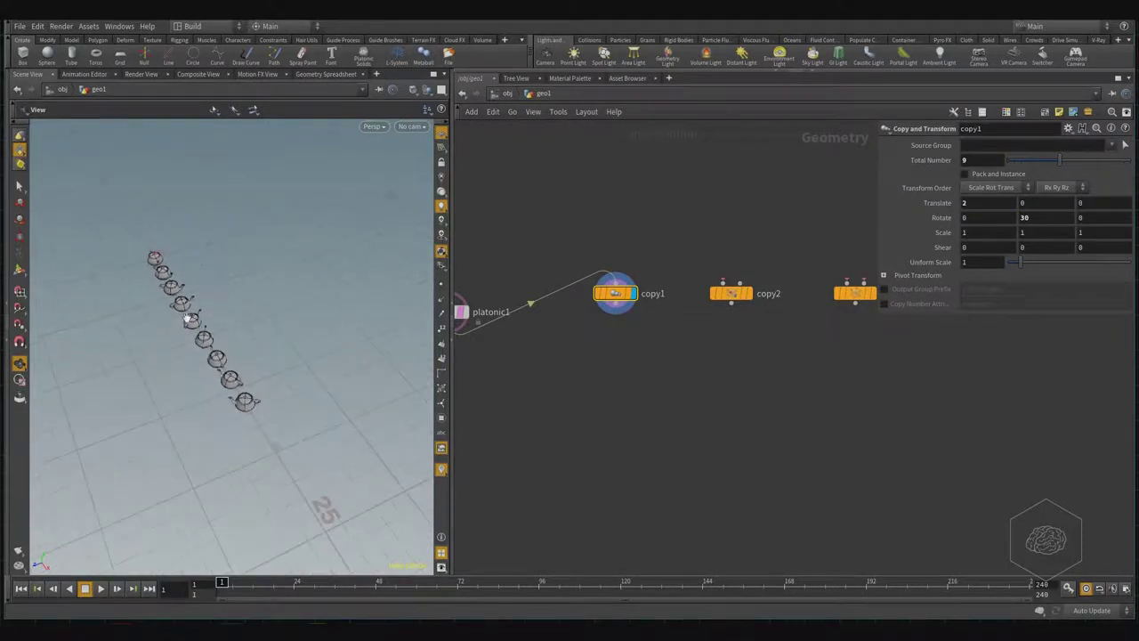
pyautogui.keyDown('alt'); pyautogui.moveTo(201, 269); pyautogui.dragTo(228, 326); pyautogui.keyUp('alt')
pyautogui.scroll(3, 143, 362)
pyautogui.scroll(2, 152, 361)
pyautogui.moveTo(152, 361)
pyautogui.keyDown('alt'); pyautogui.mouseDown()
pyautogui.moveTo(291, 449)
pyautogui.moveTo(242, 364)
pyautogui.moveTo(226, 395)
pyautogui.moveTo(282, 396)
pyautogui.moveTo(263, 392)
pyautogui.mouseUp(); pyautogui.keyUp('alt')
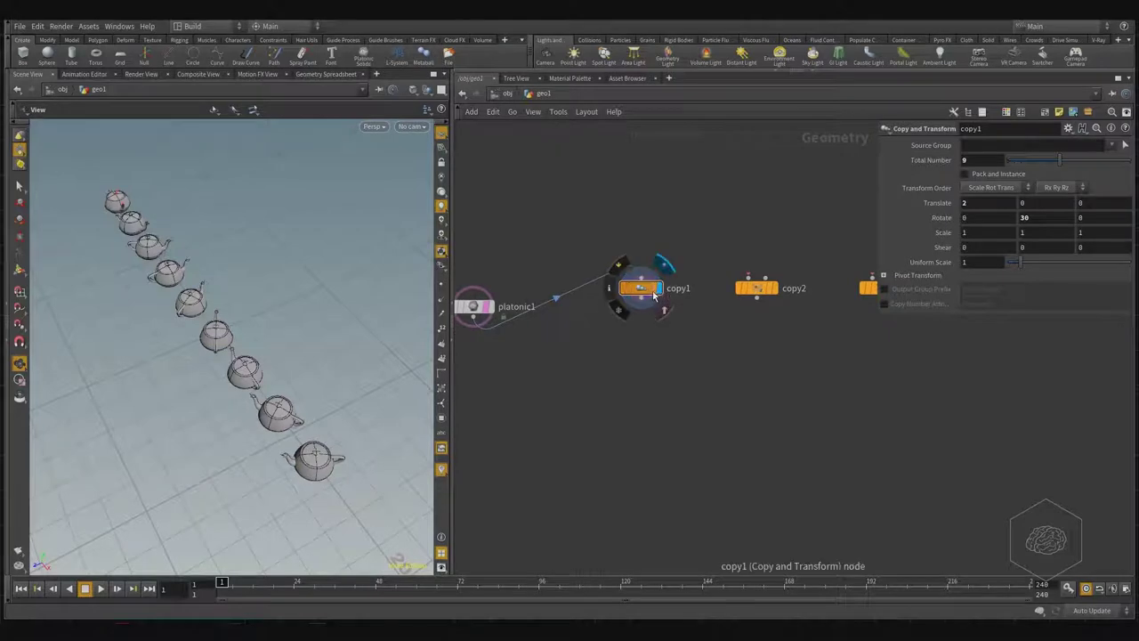
pyautogui.click(654, 296)
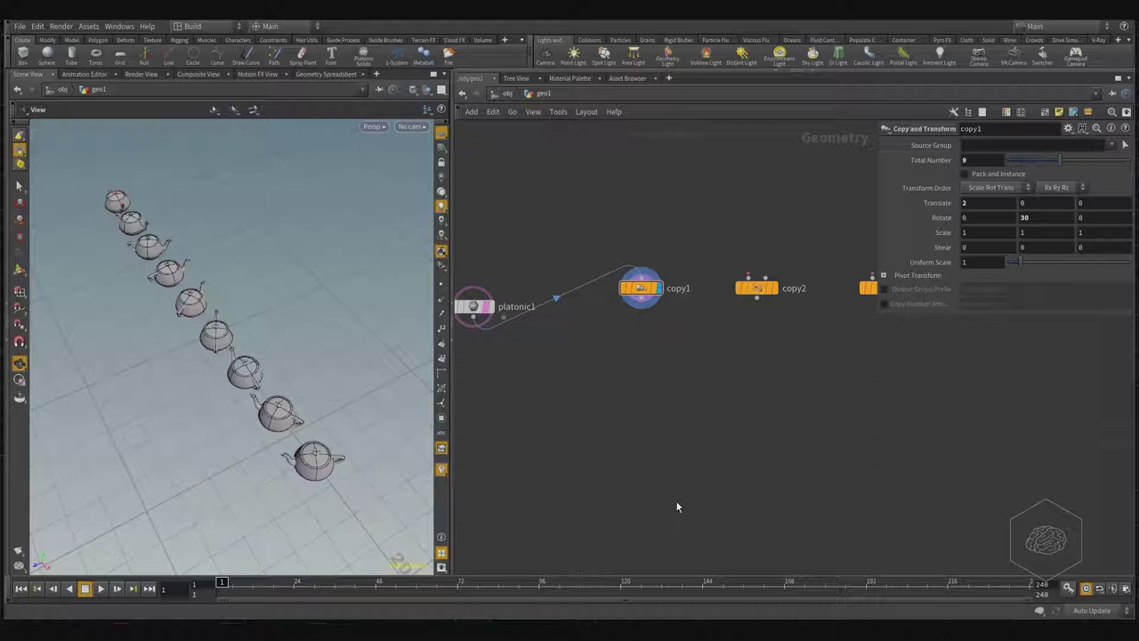
# Wire platonic1 into copy2 and display copy2's output in the viewport
pyautogui.click(474, 318)
pyautogui.click(752, 263)
pyautogui.click(776, 288)
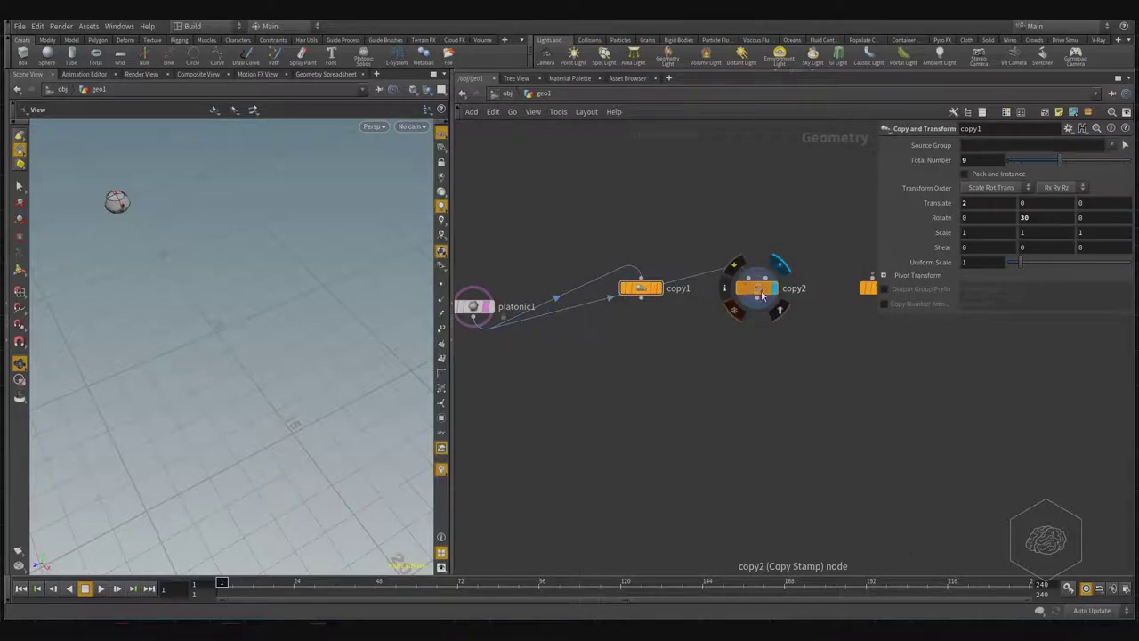
pyautogui.click(748, 289)
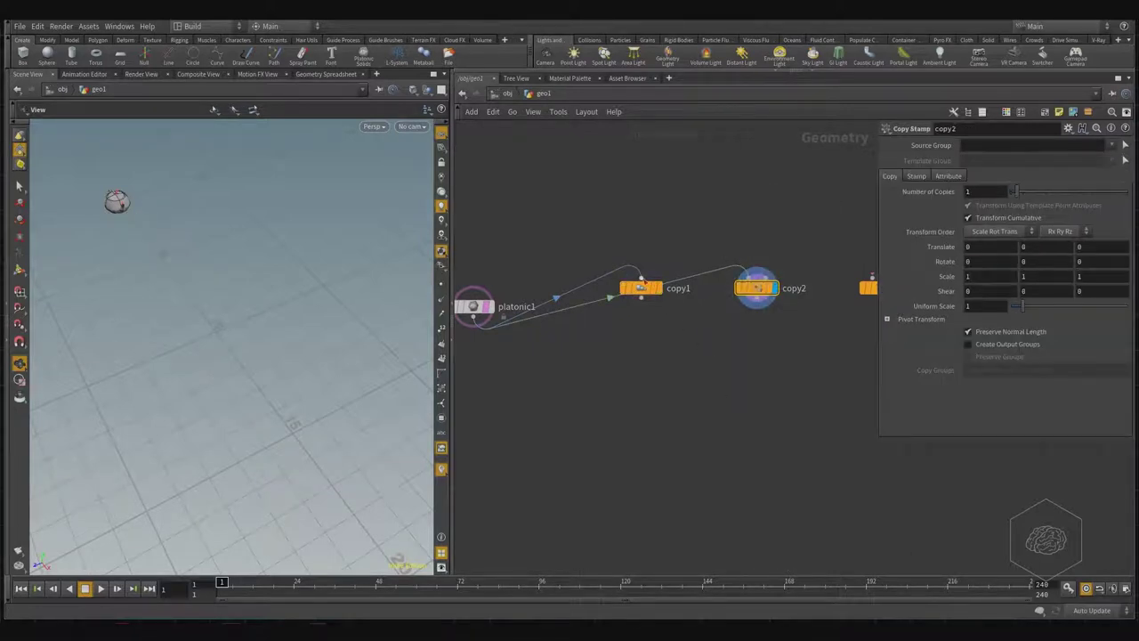
# Open copy1's parameters in a floating Preview Window and move it aside
pyautogui.click(643, 285)
pyautogui.rightClick(645, 285)
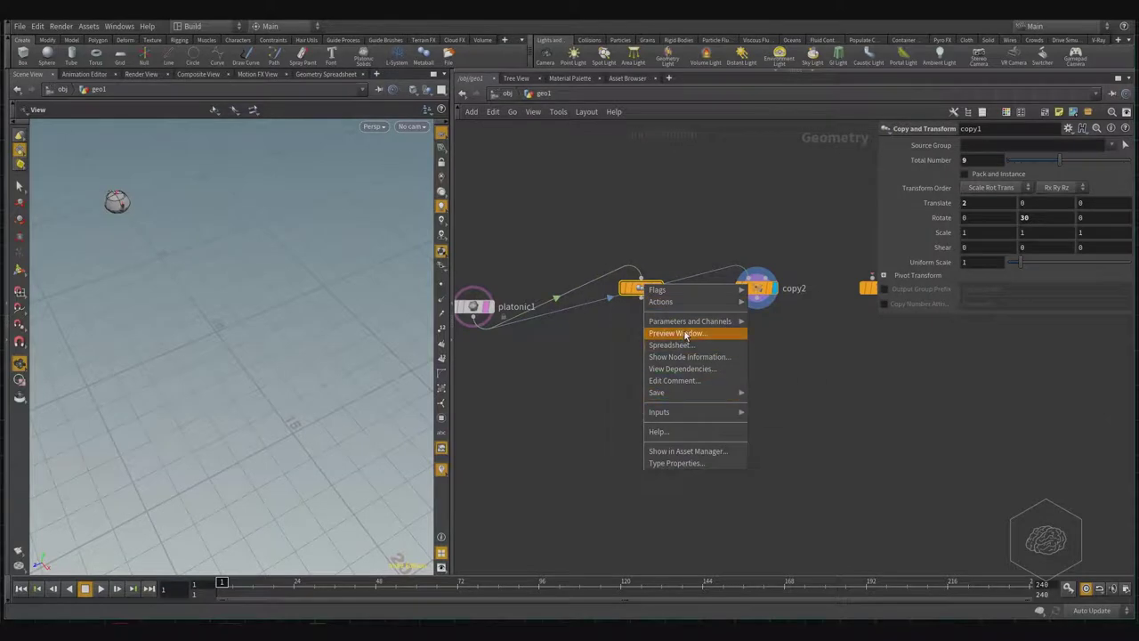
pyautogui.moveTo(690, 322)
pyautogui.click(799, 326)
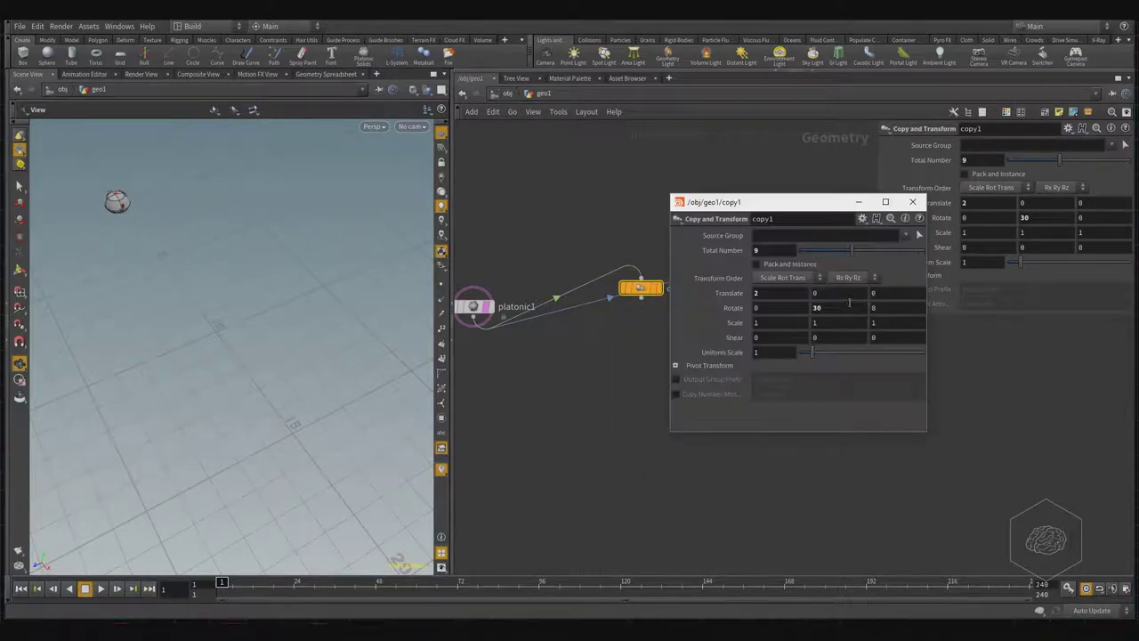
pyautogui.moveTo(810, 203); pyautogui.dragTo(706, 119)
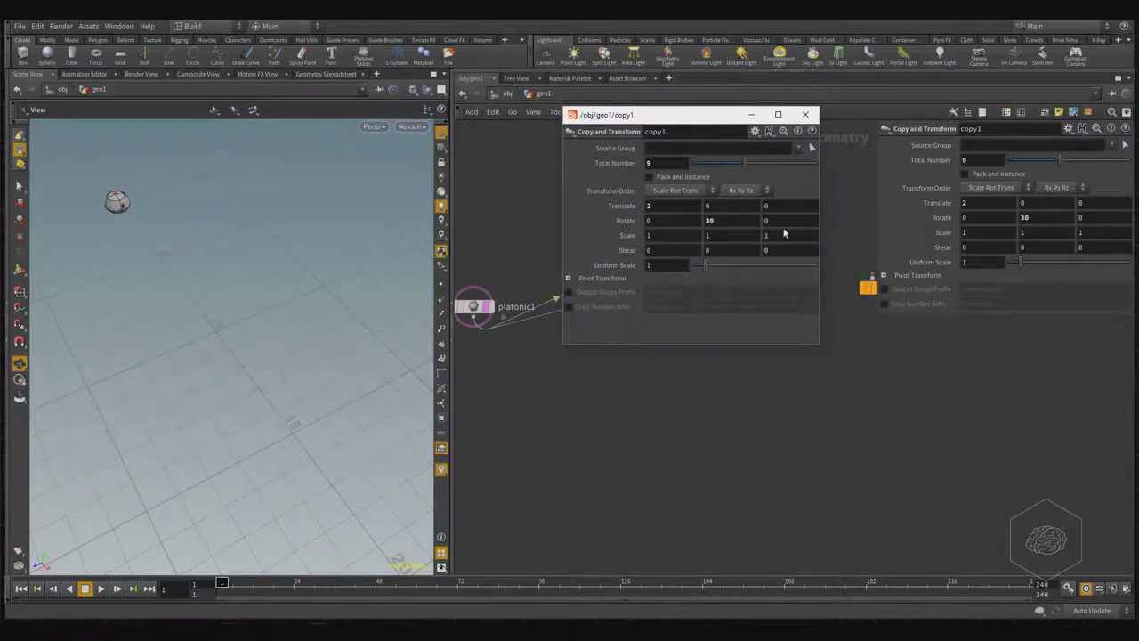
# Frame the copy nodes, move platonic1 and copy1 up-left, and reselect copy2
pyautogui.press('h')
pyautogui.moveTo(787, 447); pyautogui.dragTo(717, 360)
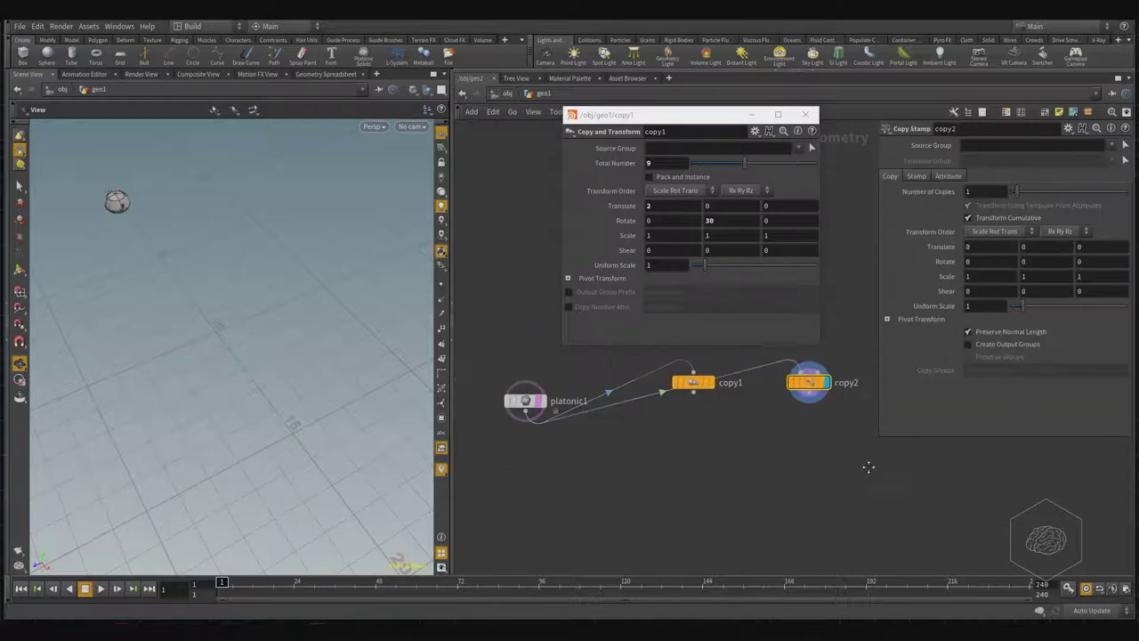
pyautogui.moveTo(692, 420); pyautogui.dragTo(906, 525, button='middle')
pyautogui.moveTo(660, 528); pyautogui.dragTo(854, 437)
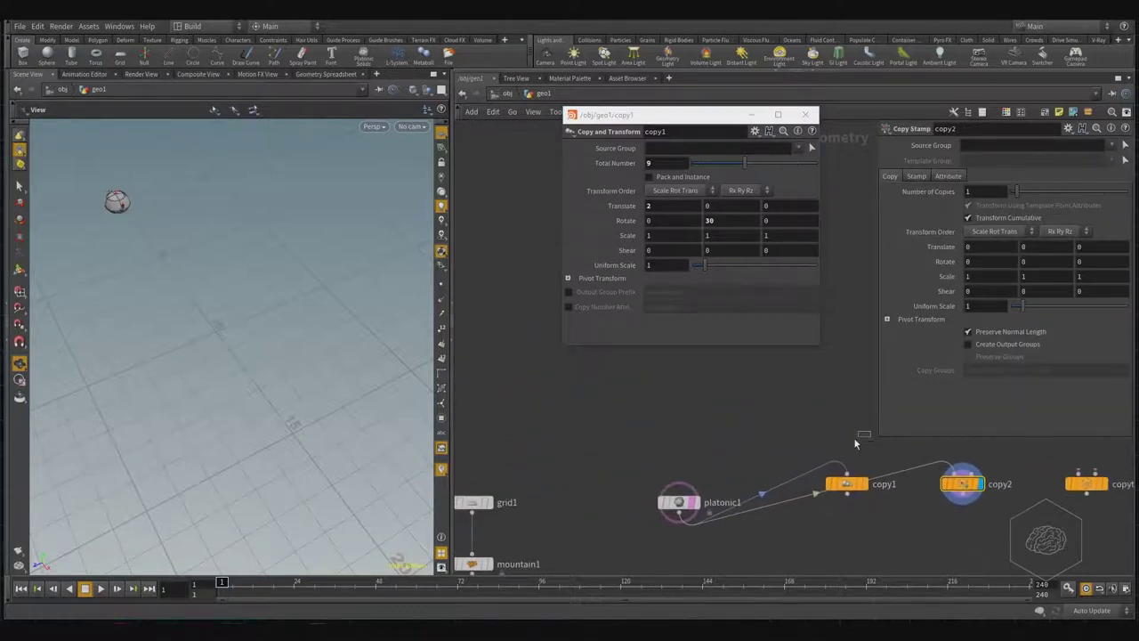
pyautogui.moveTo(848, 480)
pyautogui.mouseDown()
pyautogui.moveTo(728, 444)
pyautogui.moveTo(700, 394)
pyautogui.mouseUp()
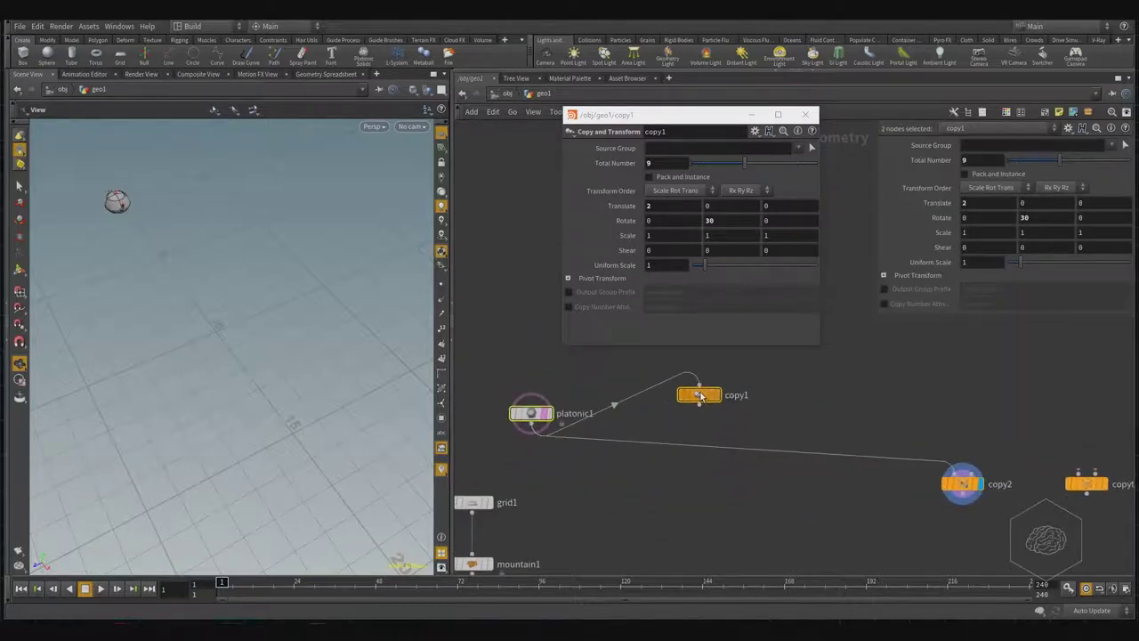
pyautogui.scroll(2, 860, 386)
pyautogui.moveTo(860, 386); pyautogui.dragTo(895, 400, button='middle')
pyautogui.moveTo(974, 401); pyautogui.dragTo(837, 554)
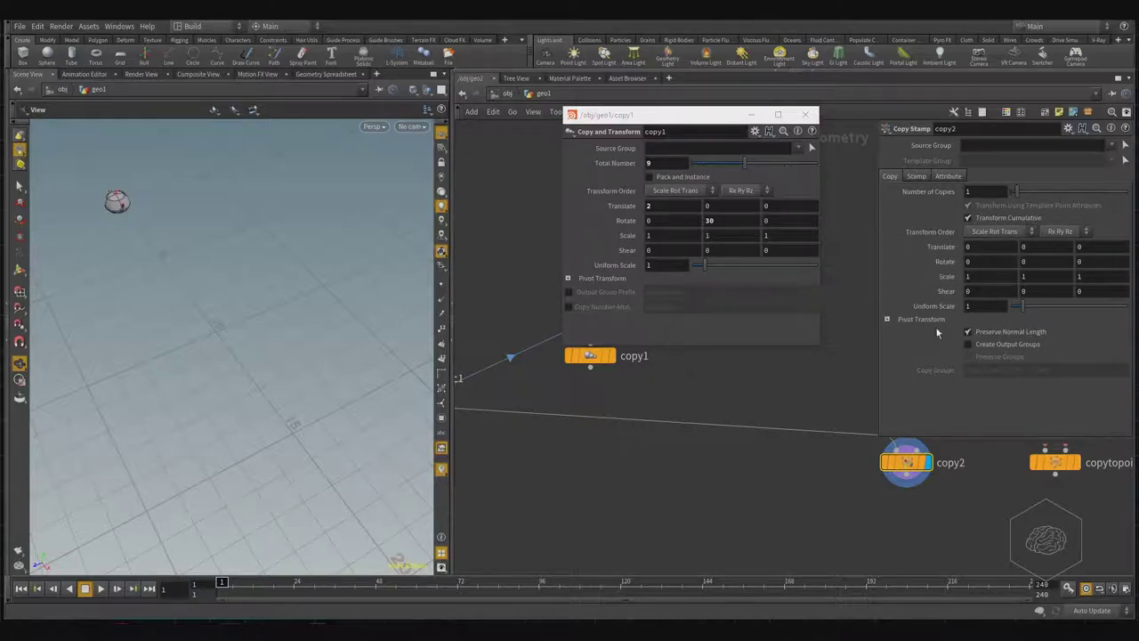
# Show copy2's Stamp page after checking Attributes, and nudge copy1 down-right
pyautogui.click(920, 177)
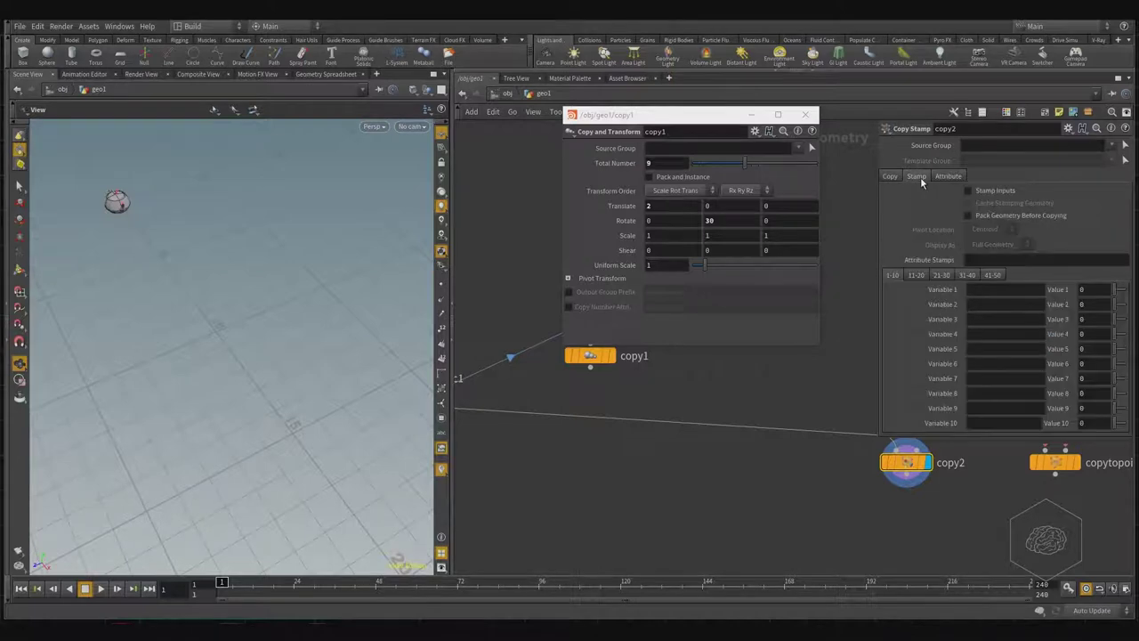
pyautogui.click(949, 177)
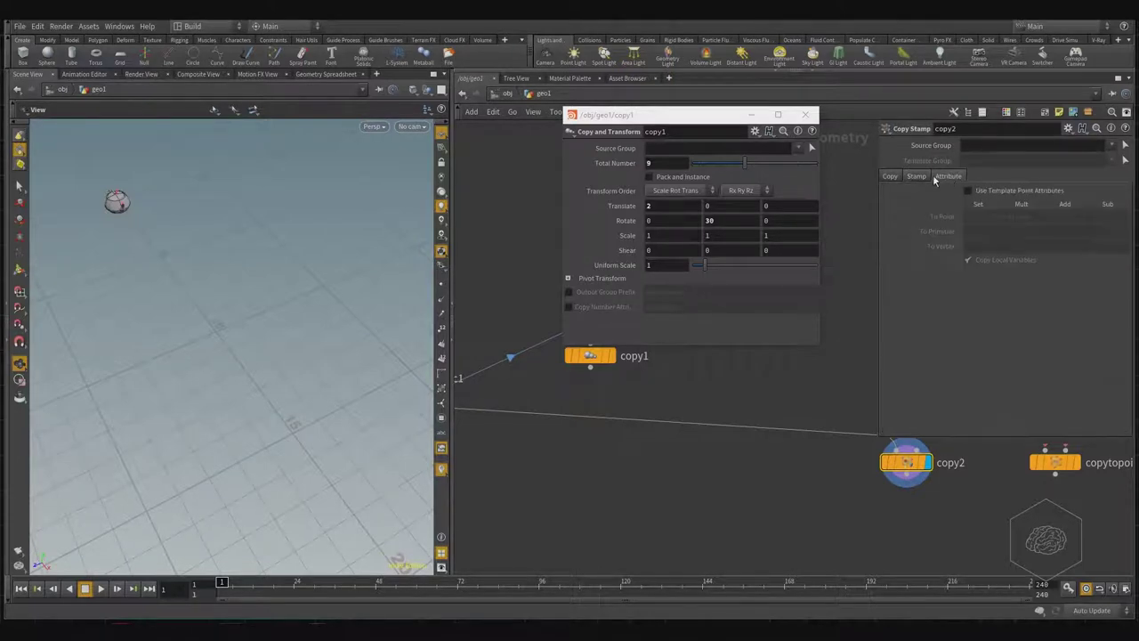
pyautogui.click(921, 175)
pyautogui.click(948, 175)
pyautogui.click(915, 176)
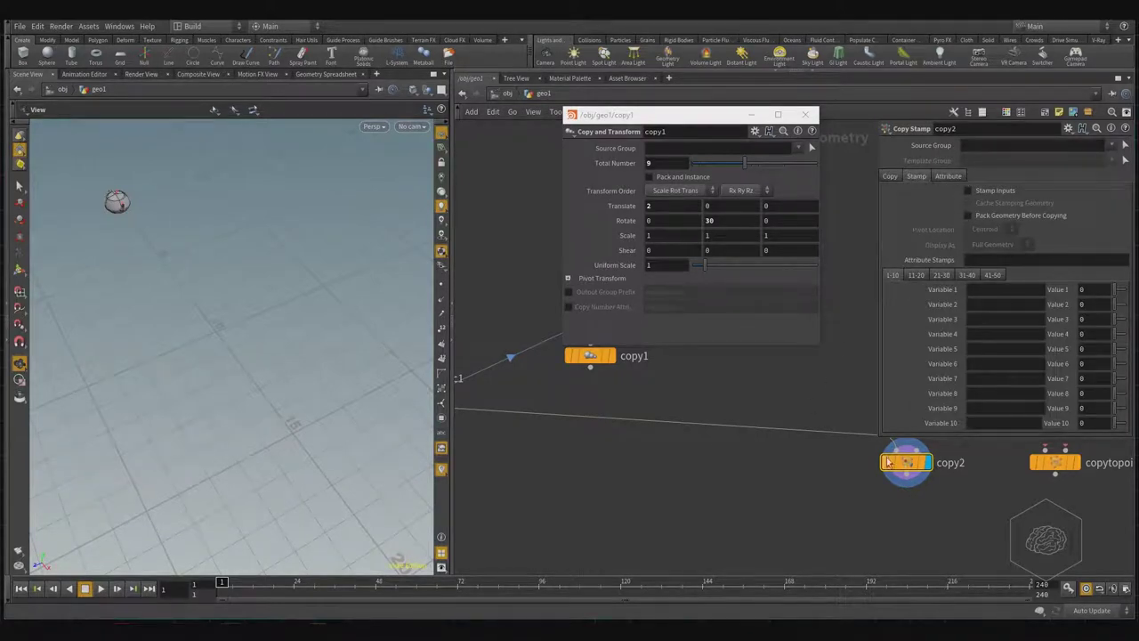
pyautogui.moveTo(654, 368); pyautogui.dragTo(662, 380, button='middle')
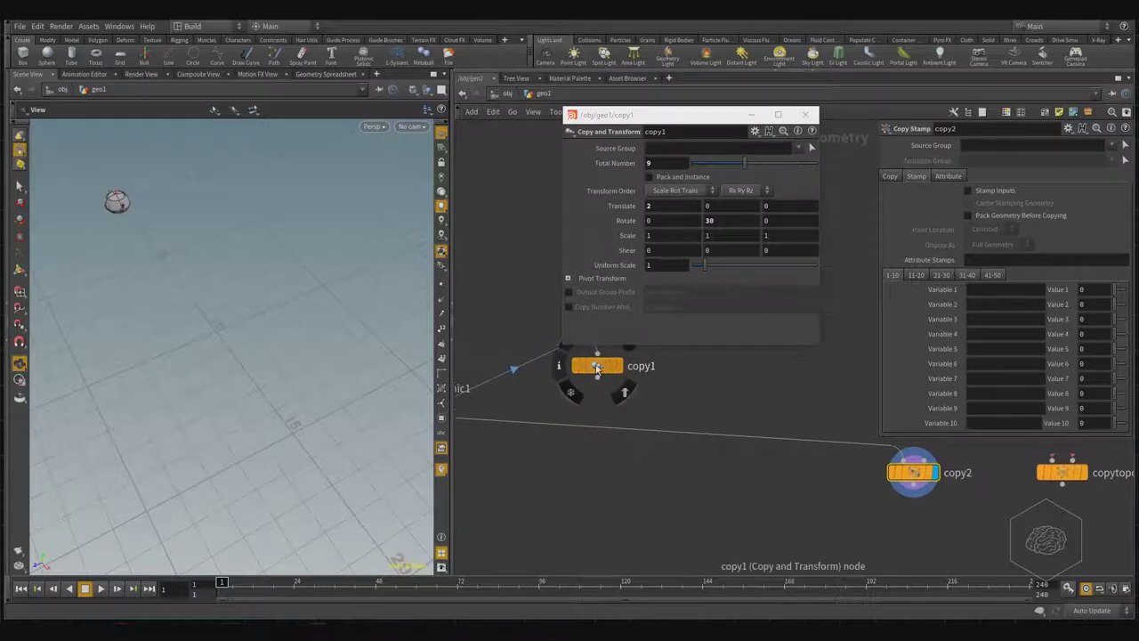
pyautogui.moveTo(636, 365); pyautogui.dragTo(660, 392)
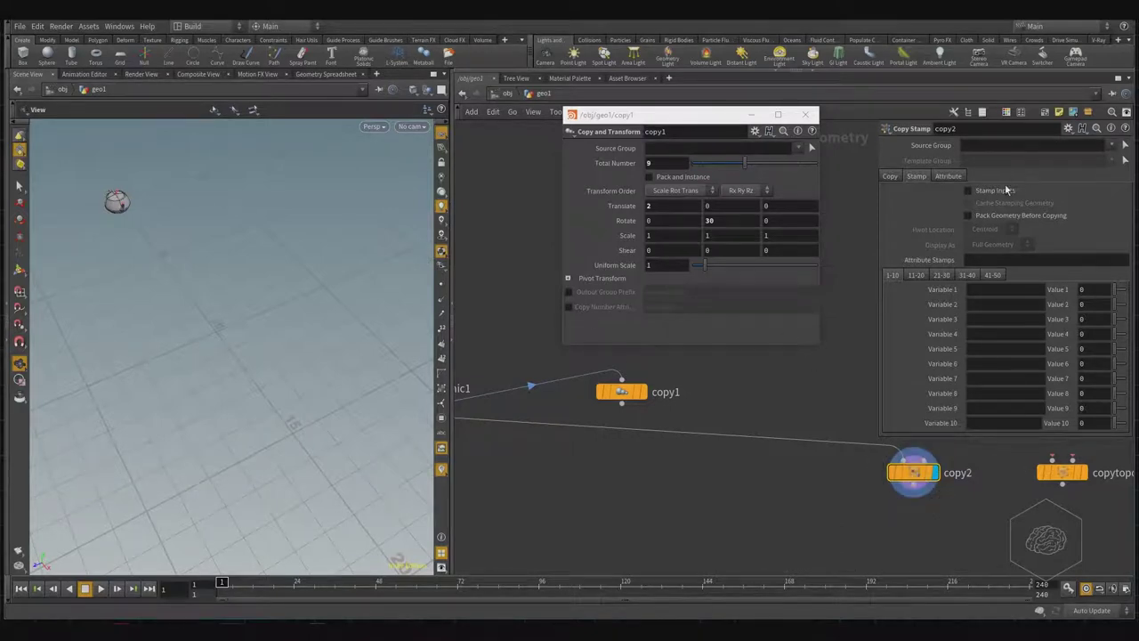
pyautogui.moveTo(761, 414); pyautogui.dragTo(753, 464, button='middle')
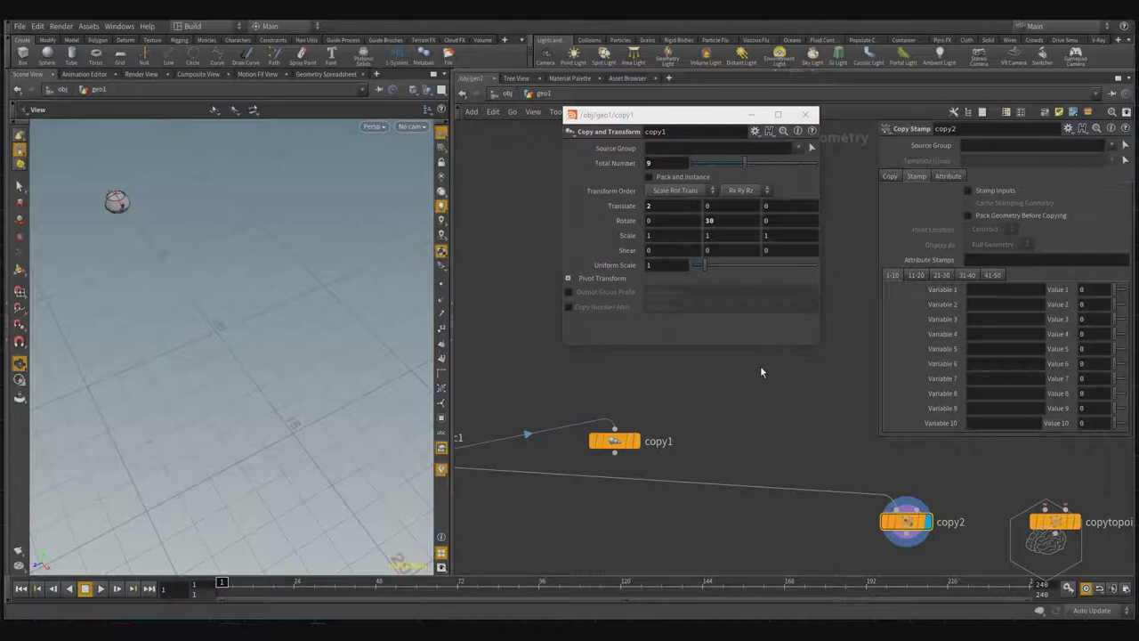
# Enable copy2's Stamp Inputs checkbox and click into the first Variable field
pyautogui.click(1012, 194)
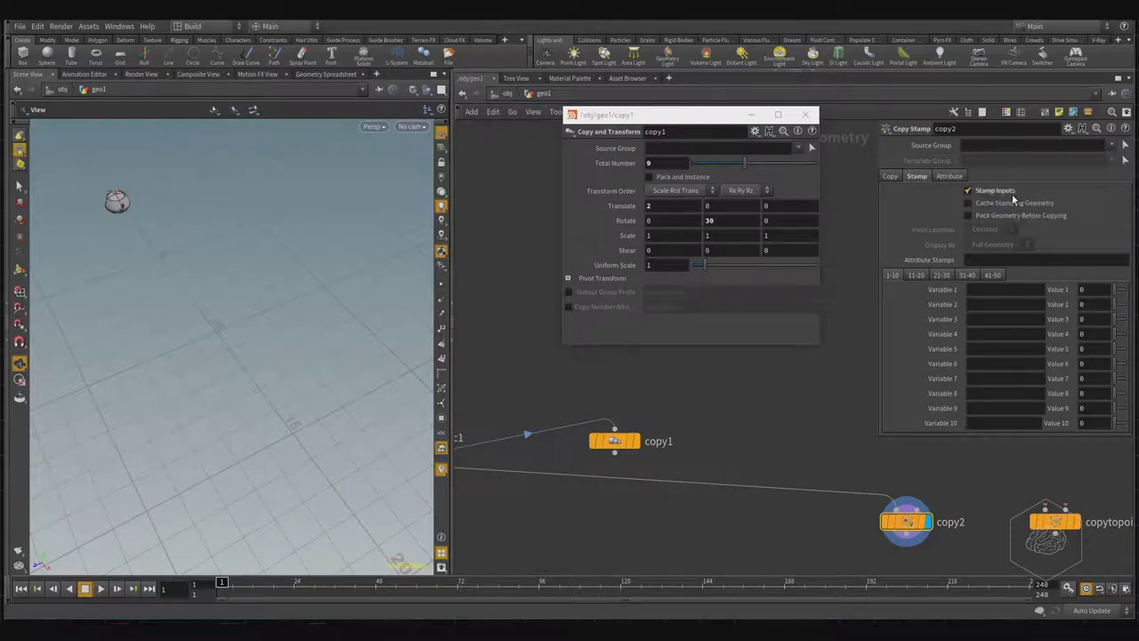
pyautogui.click(983, 308)
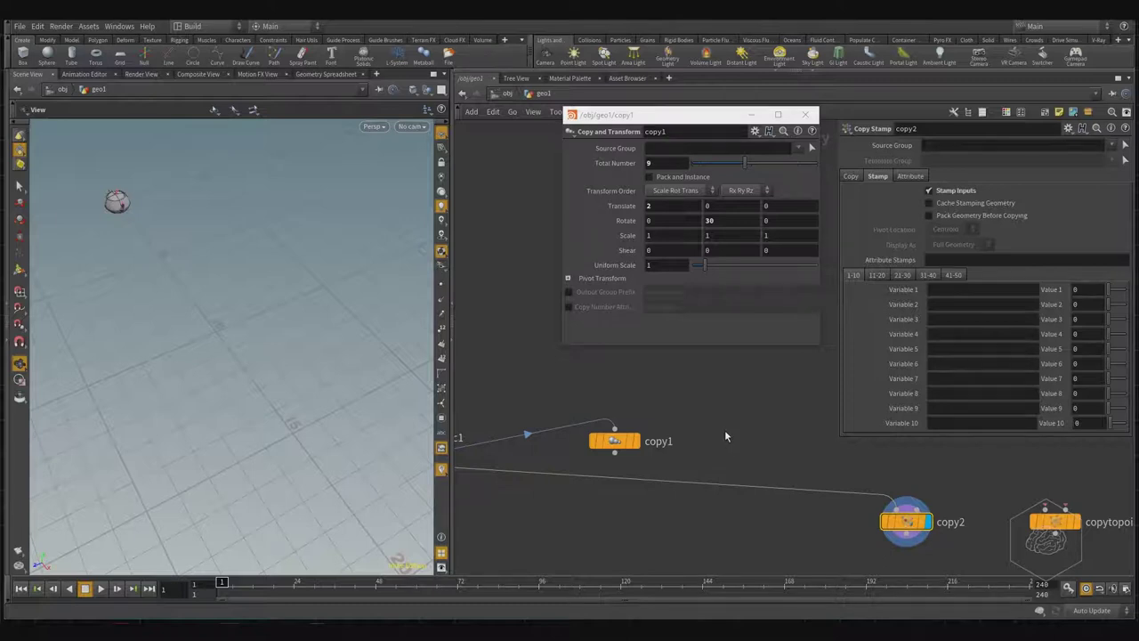
pyautogui.moveTo(754, 450); pyautogui.dragTo(608, 435, button='middle')
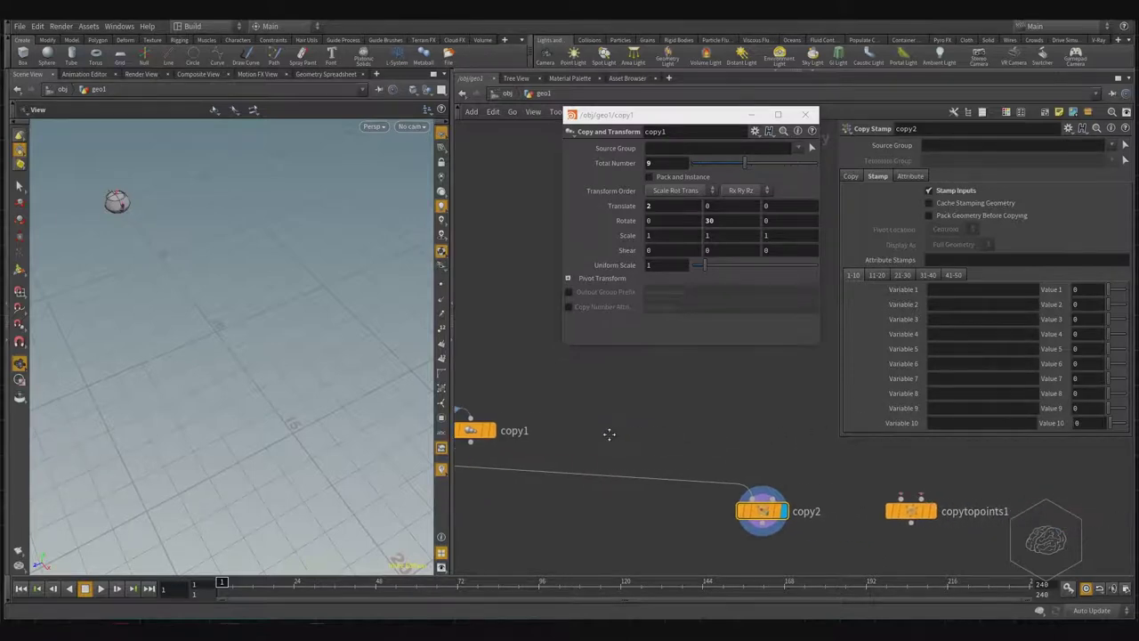
pyautogui.click(908, 510)
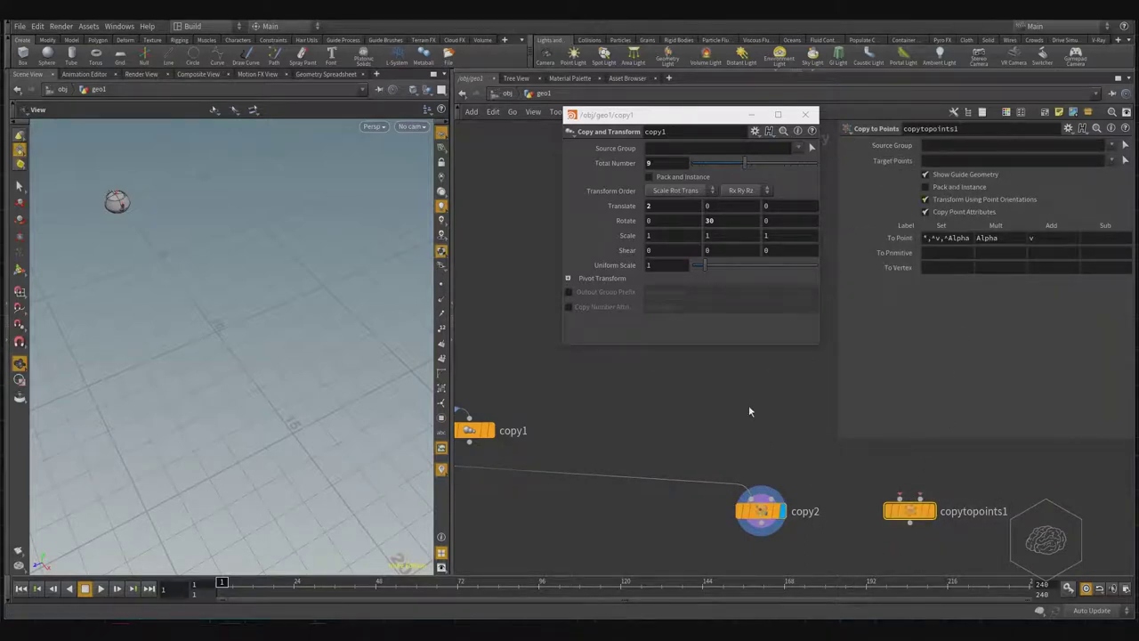
pyautogui.moveTo(673, 409); pyautogui.dragTo(800, 426, button='middle')
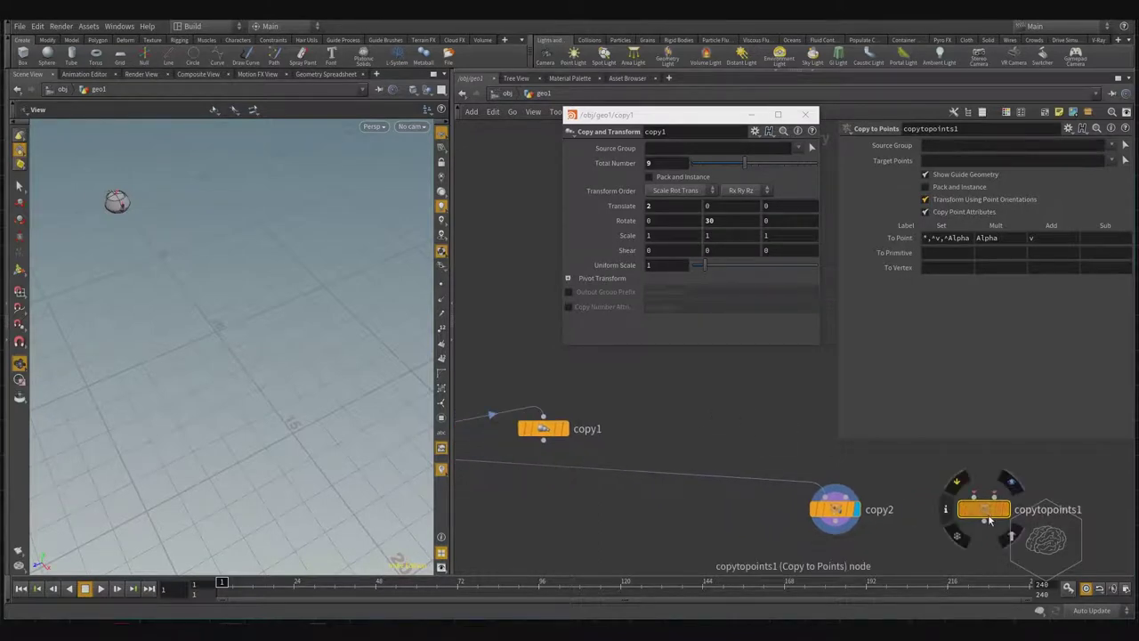
pyautogui.moveTo(978, 511)
pyautogui.mouseDown()
pyautogui.moveTo(873, 445)
pyautogui.moveTo(686, 441)
pyautogui.mouseUp()
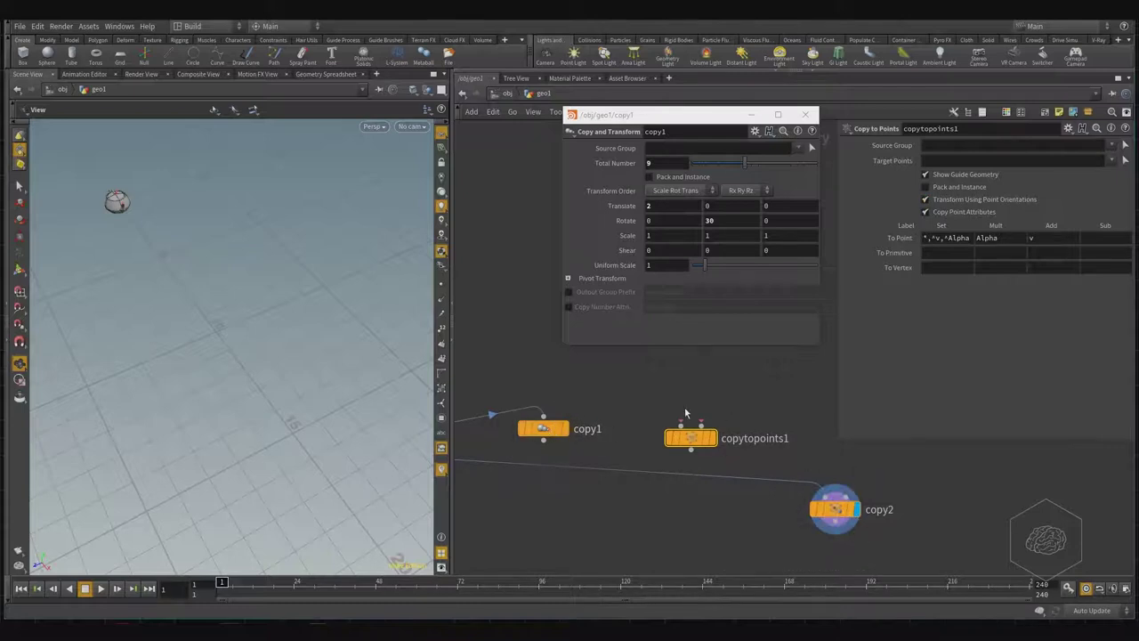
pyautogui.moveTo(729, 408); pyautogui.dragTo(744, 411, button='middle')
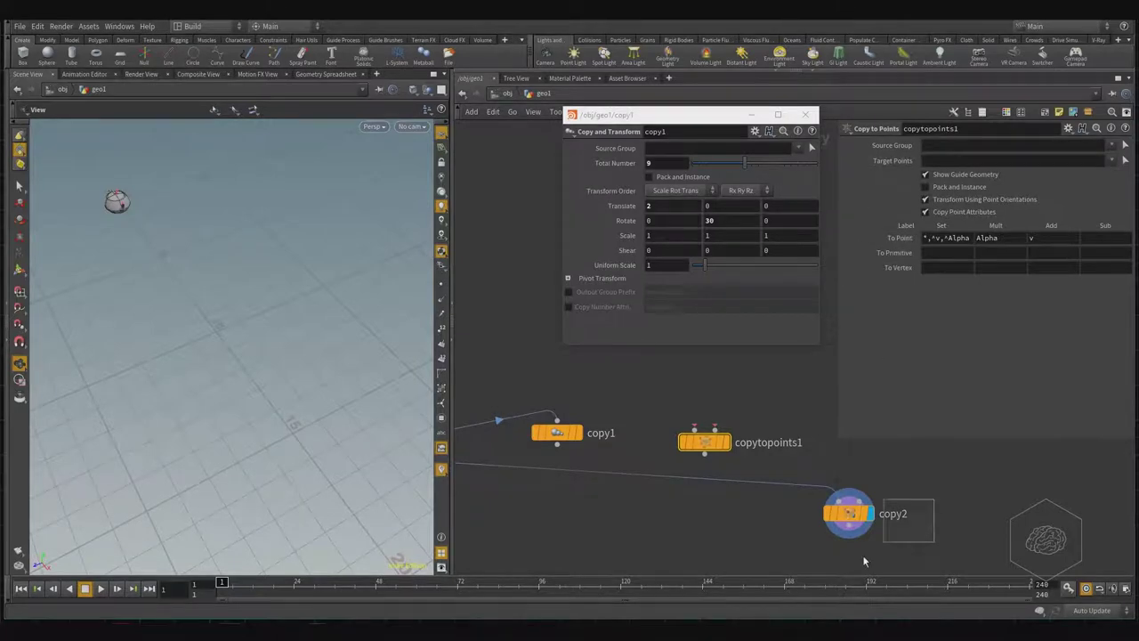
pyautogui.click(848, 514)
pyautogui.click(918, 176)
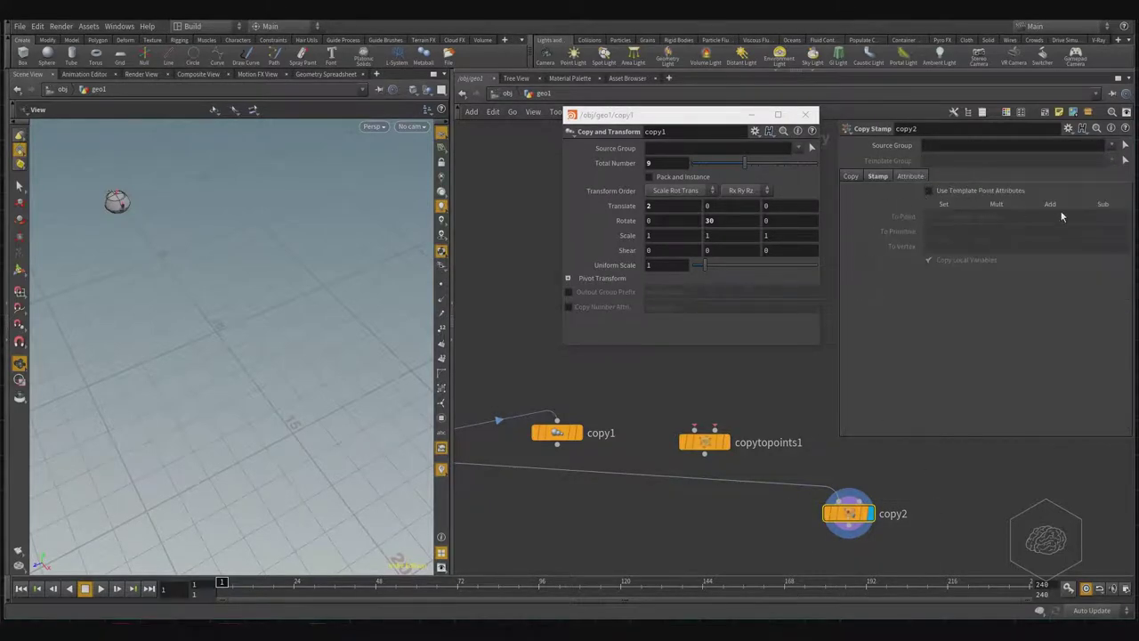
pyautogui.moveTo(792, 406); pyautogui.dragTo(662, 477)
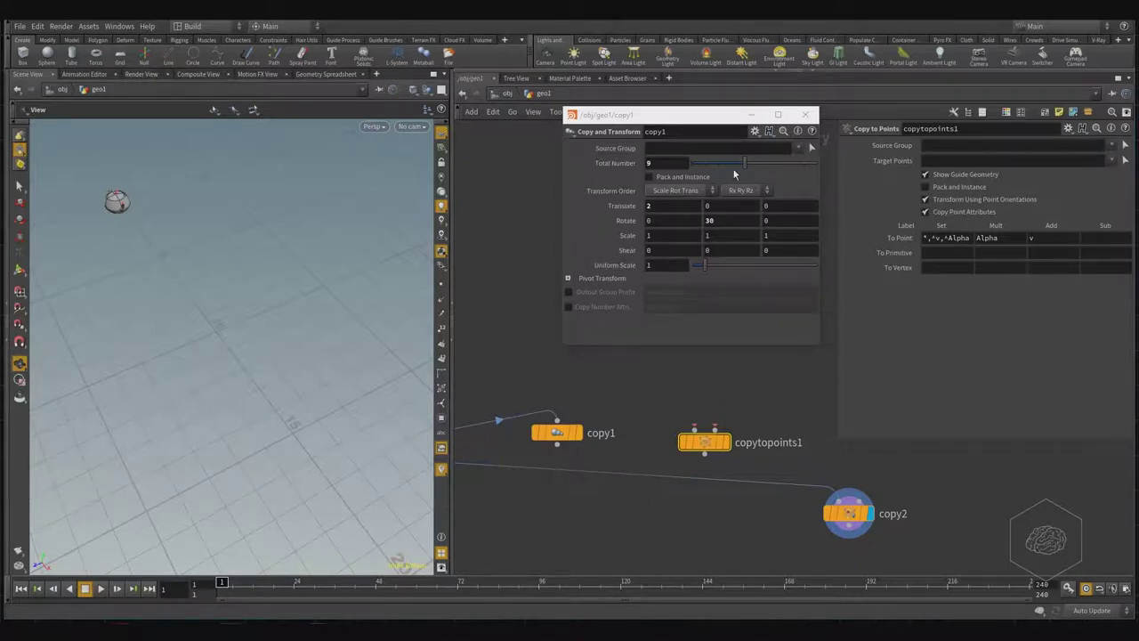
# Place copy1 and copytopoints1 beside copy2, with platonic1 above the copy nodes
pyautogui.moveTo(762, 347); pyautogui.dragTo(787, 324, button='middle')
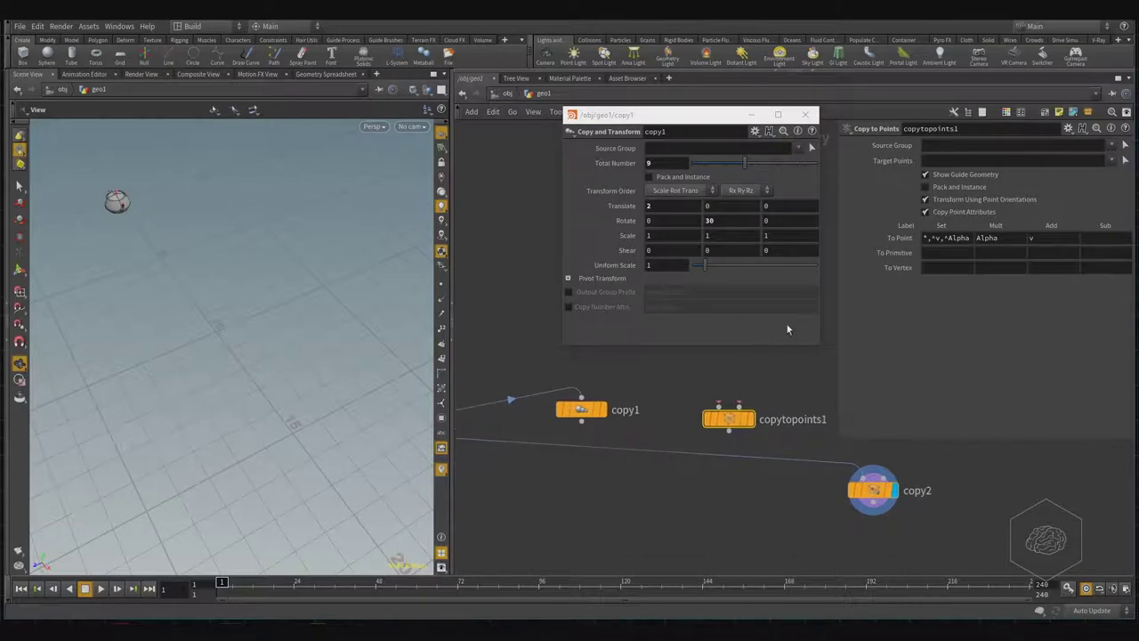
pyautogui.moveTo(784, 357); pyautogui.dragTo(685, 456)
pyautogui.scroll(-3, 765, 452)
pyautogui.moveTo(732, 487); pyautogui.dragTo(741, 489, button='middle')
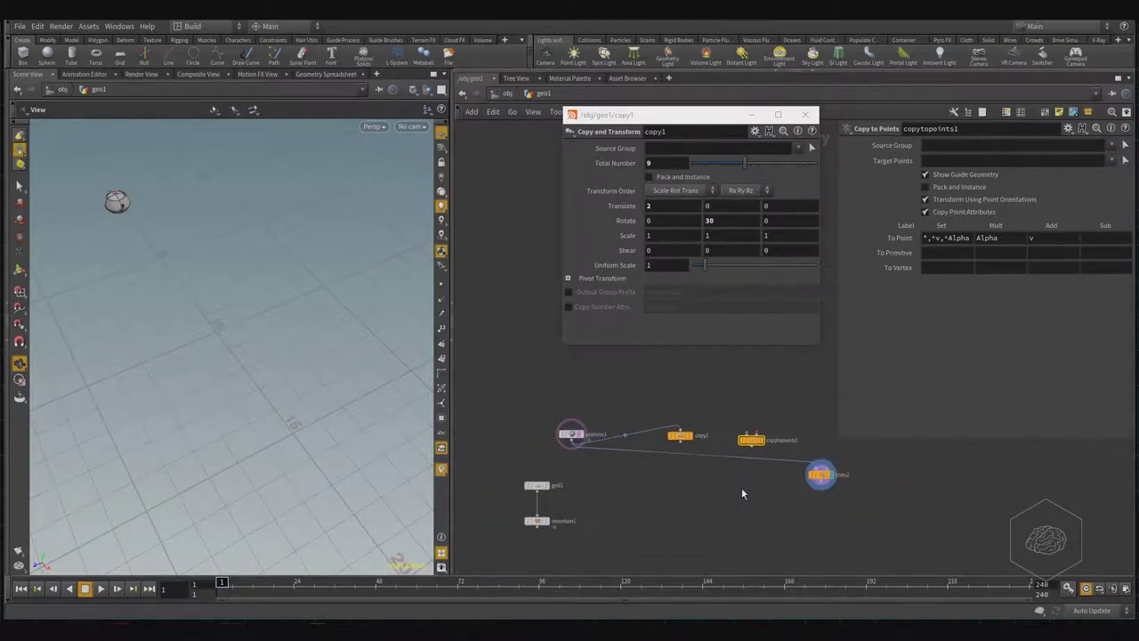
pyautogui.moveTo(519, 402); pyautogui.dragTo(530, 401, button='middle')
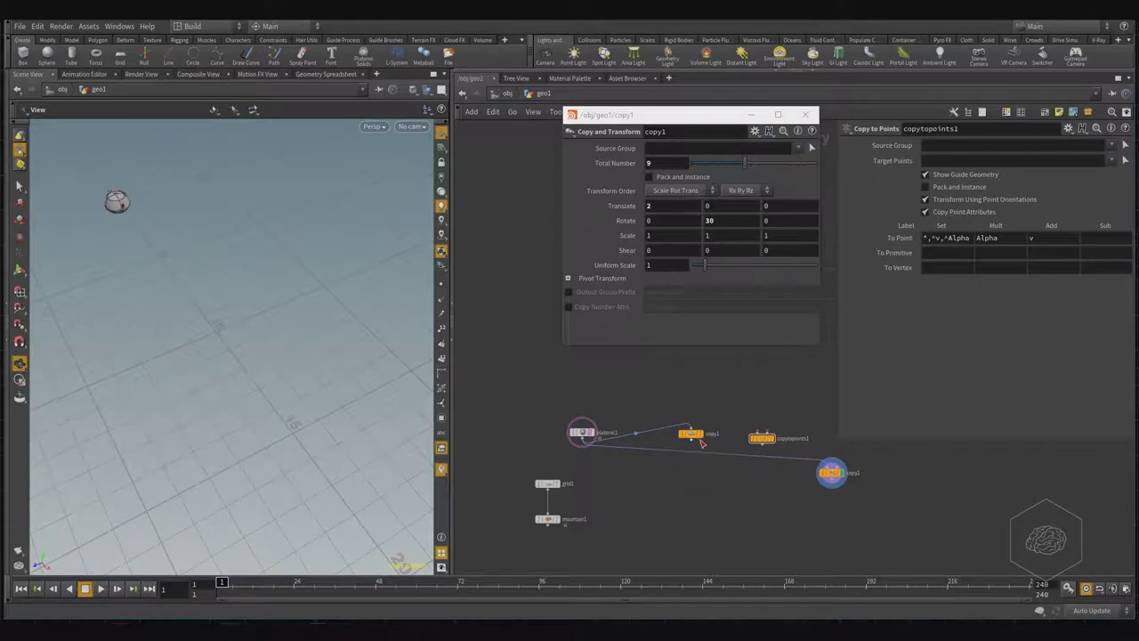
pyautogui.moveTo(691, 433); pyautogui.dragTo(740, 484)
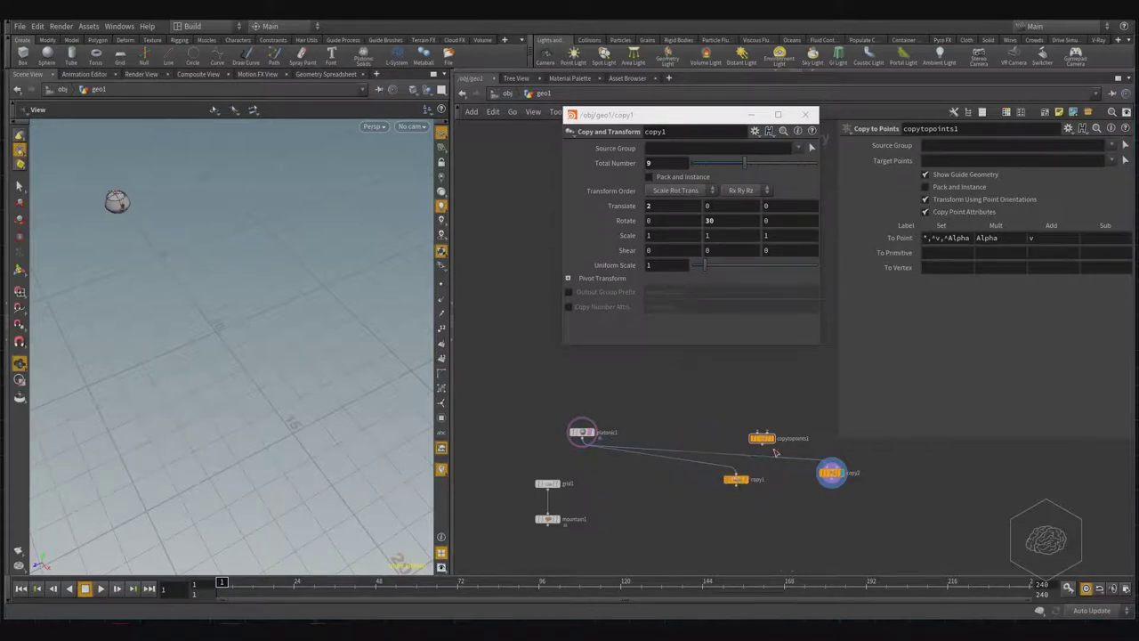
pyautogui.moveTo(764, 438); pyautogui.dragTo(787, 478)
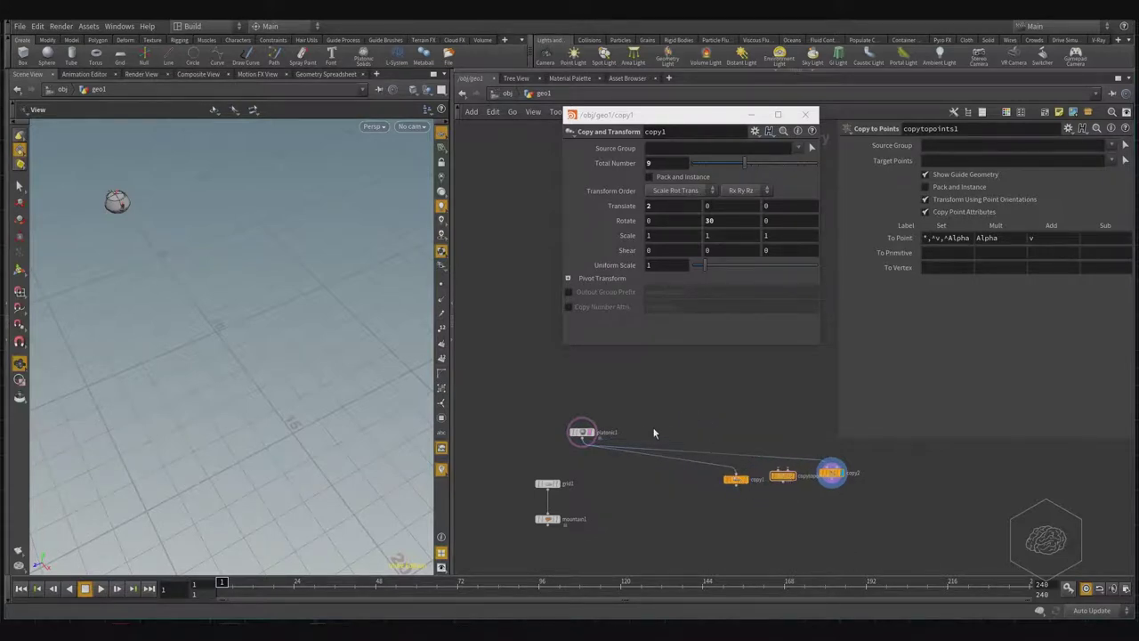
pyautogui.moveTo(582, 432)
pyautogui.mouseDown()
pyautogui.moveTo(768, 407)
pyautogui.moveTo(784, 416)
pyautogui.moveTo(775, 466)
pyautogui.mouseUp()
pyautogui.scroll(2, 816, 487)
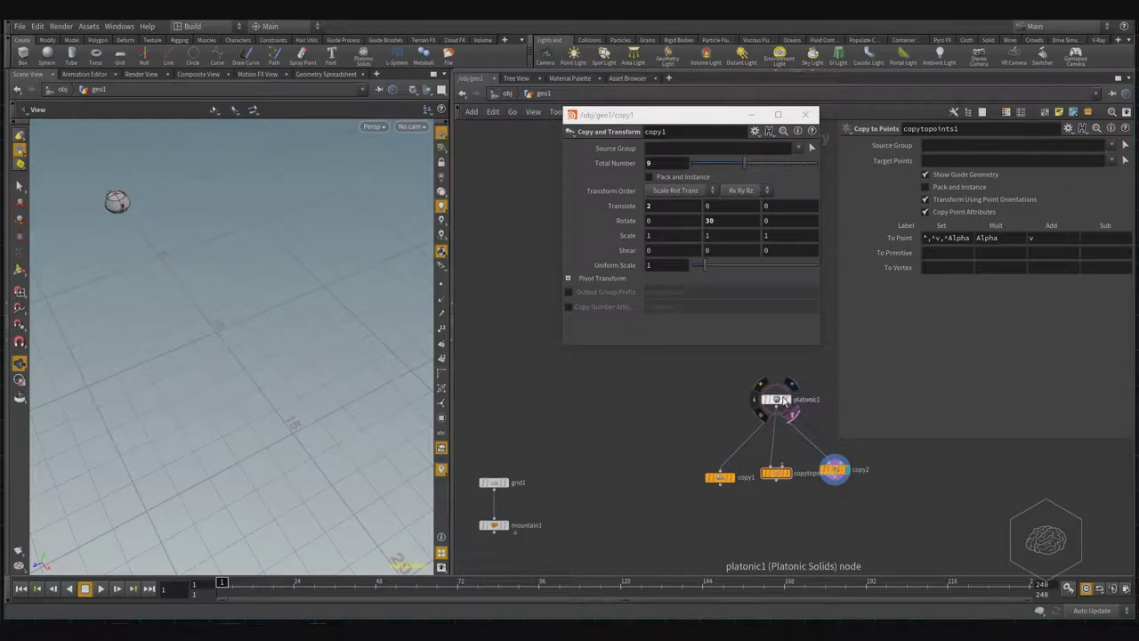
pyautogui.moveTo(784, 401); pyautogui.dragTo(728, 395)
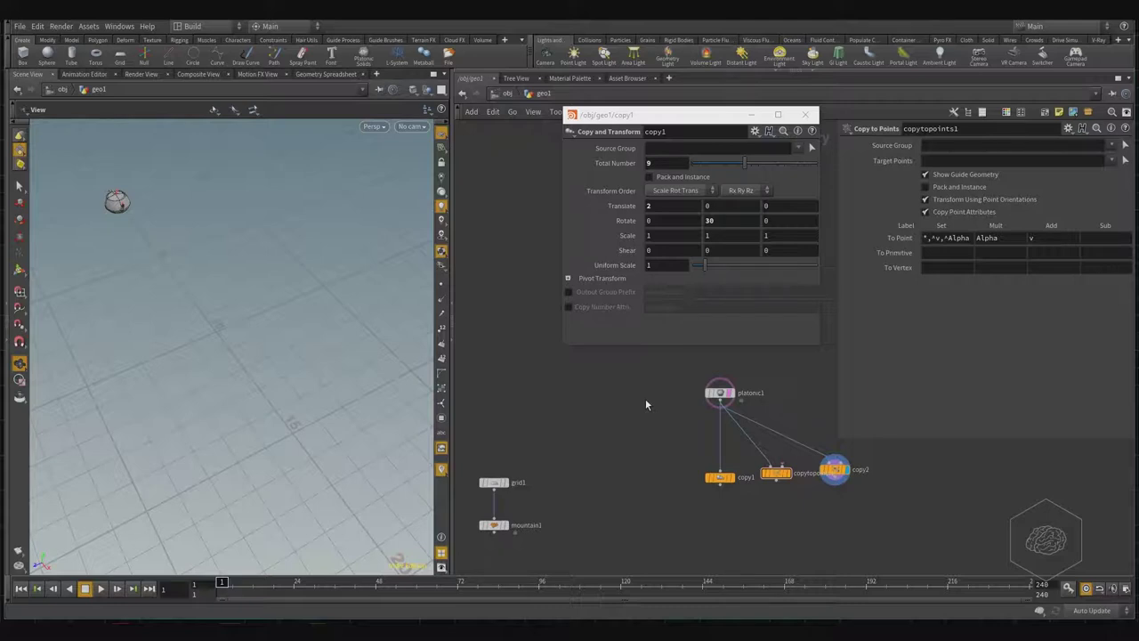
# Add a Scatter node, scatter1, and position it below mountain1
pyautogui.press('Tab')
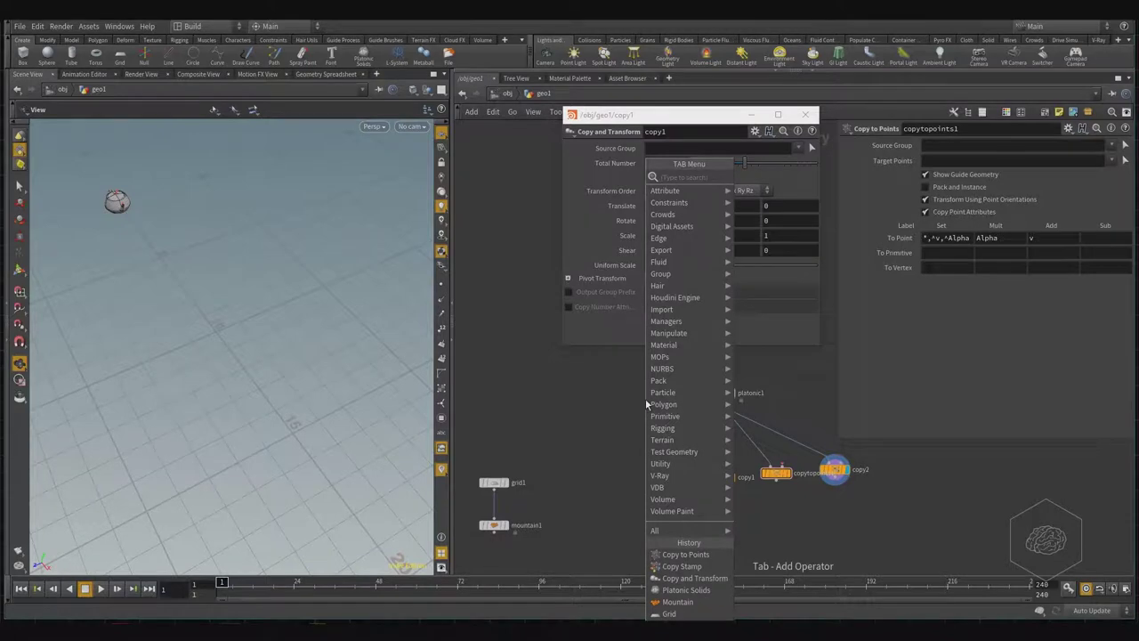
pyautogui.write('scatte')
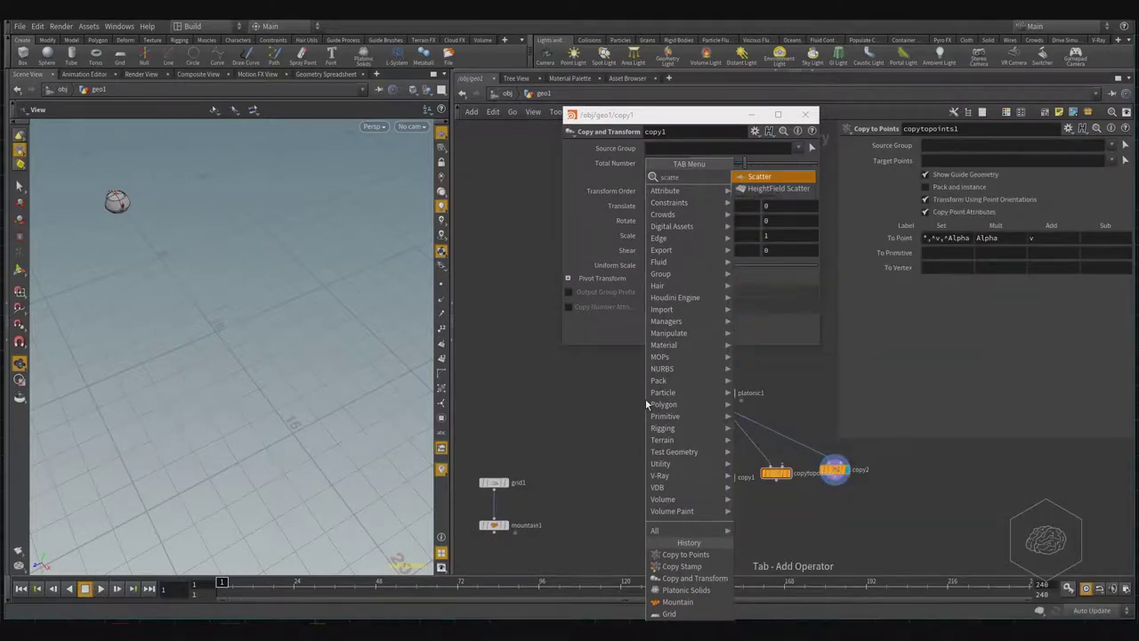
pyautogui.press('Return')
pyautogui.click(645, 398)
pyautogui.scroll(5, 654, 399)
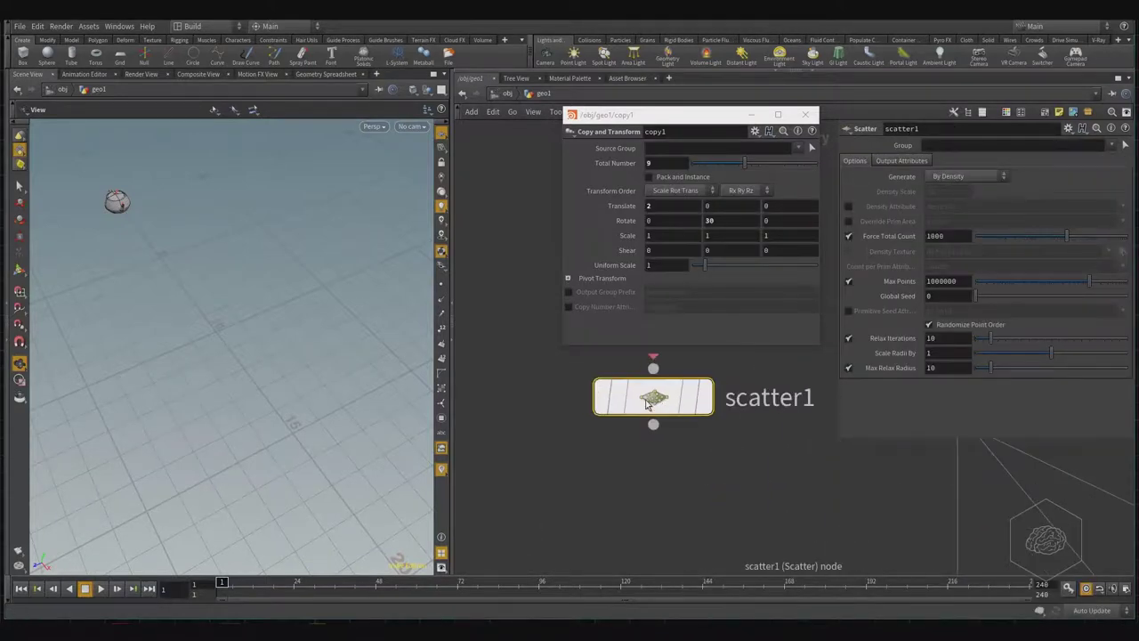
pyautogui.moveTo(660, 400); pyautogui.dragTo(628, 485, button='middle')
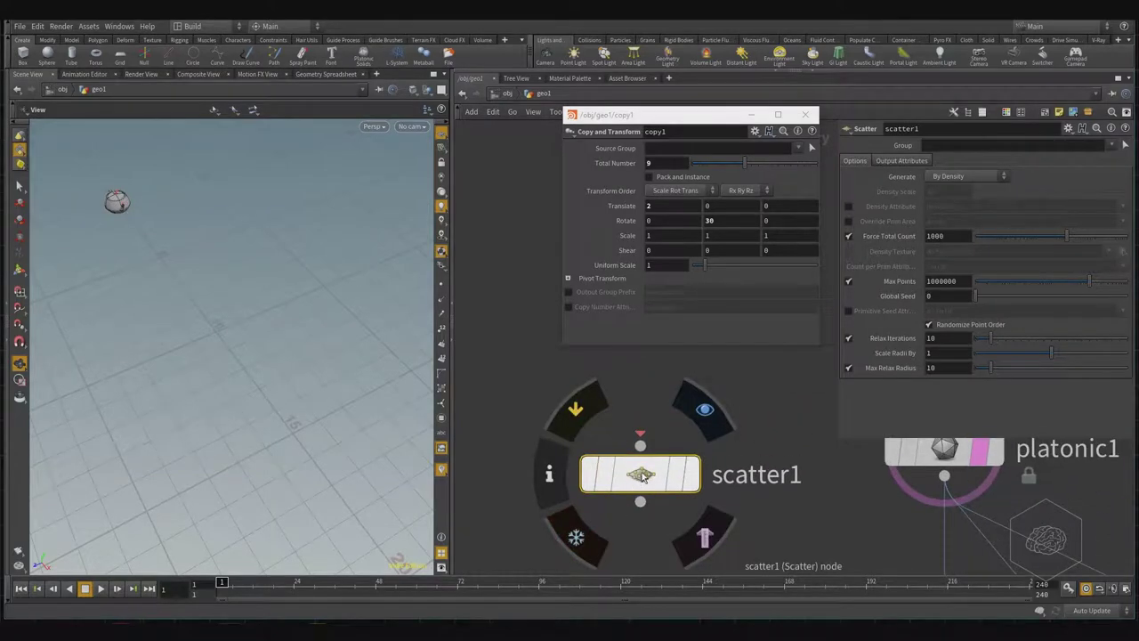
pyautogui.scroll(-3, 690, 481)
pyautogui.scroll(-3, 712, 467)
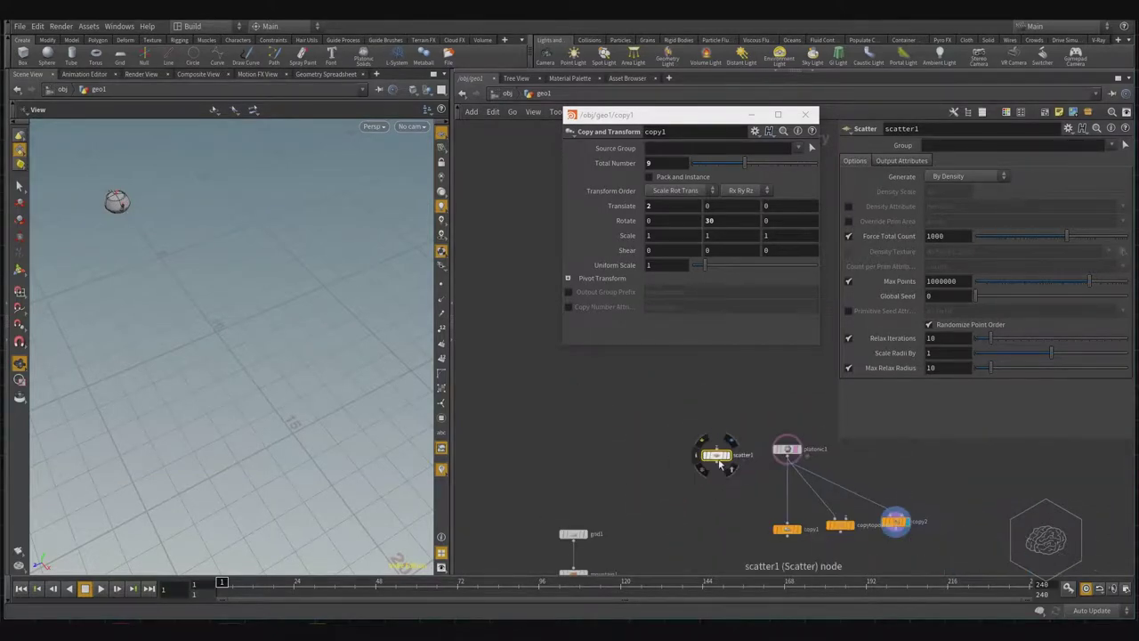
pyautogui.moveTo(714, 465); pyautogui.dragTo(695, 544)
pyautogui.scroll(4, 663, 468)
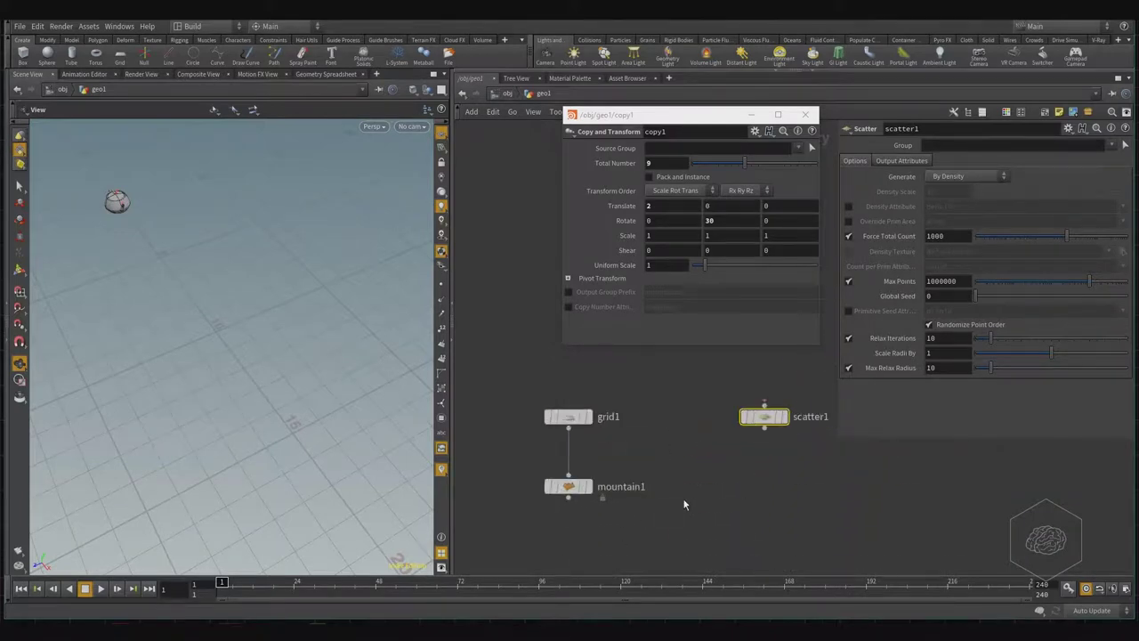
pyautogui.moveTo(757, 449); pyautogui.dragTo(763, 525)
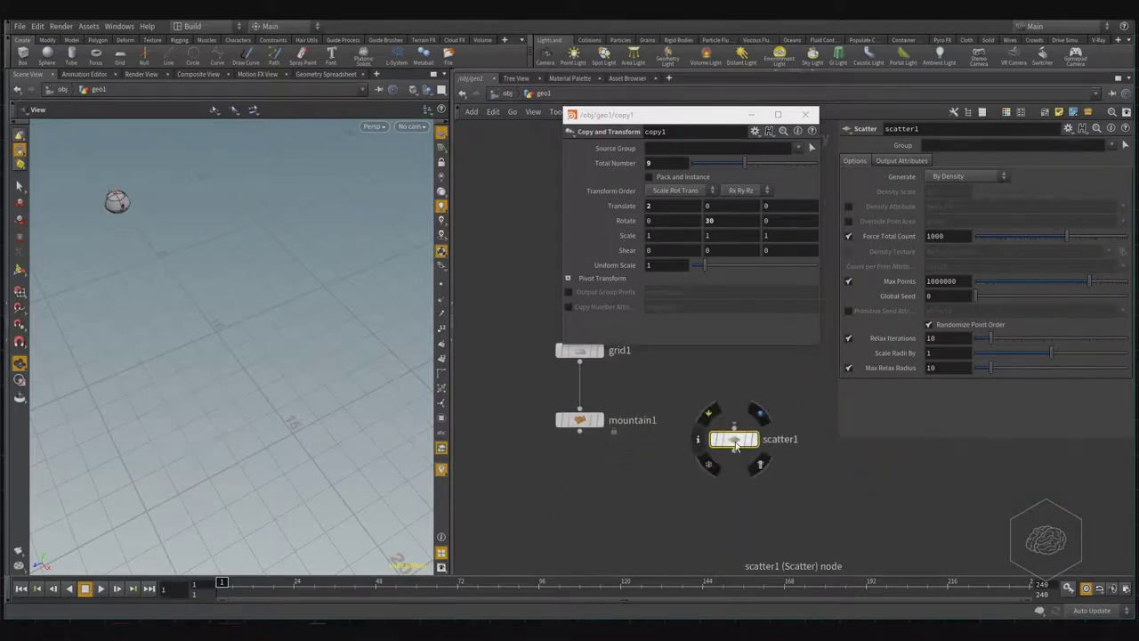
pyautogui.moveTo(732, 441); pyautogui.dragTo(723, 482)
pyautogui.scroll(2, 620, 489)
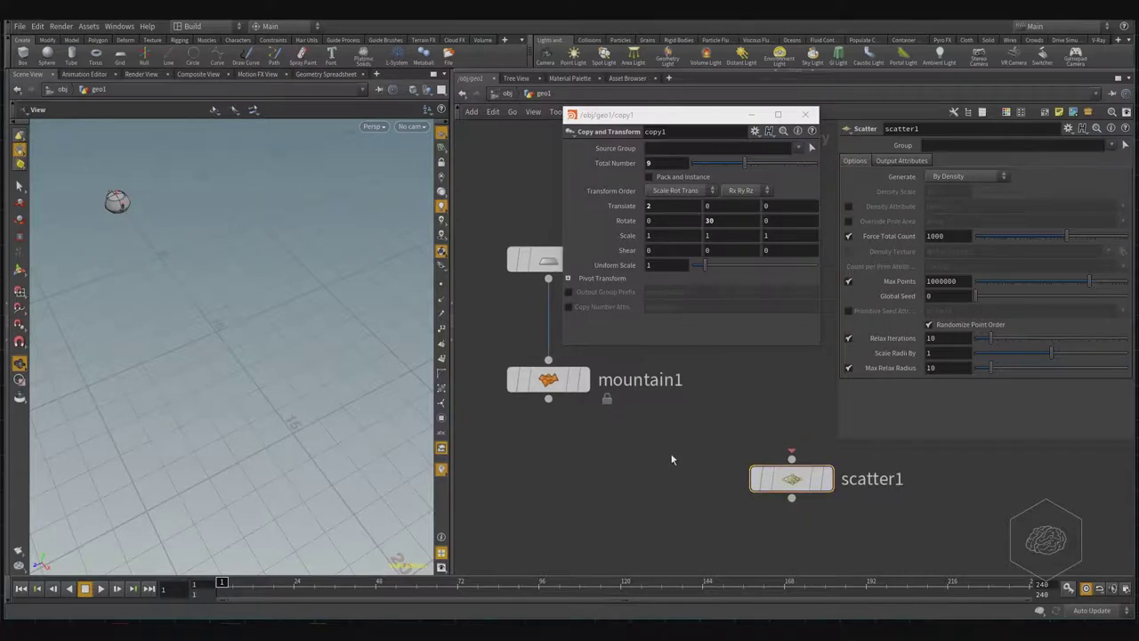
# Wire mountain1 into scatter1, close copy1's floating parameters, and align scatter1 under mountain1
pyautogui.click(548, 400)
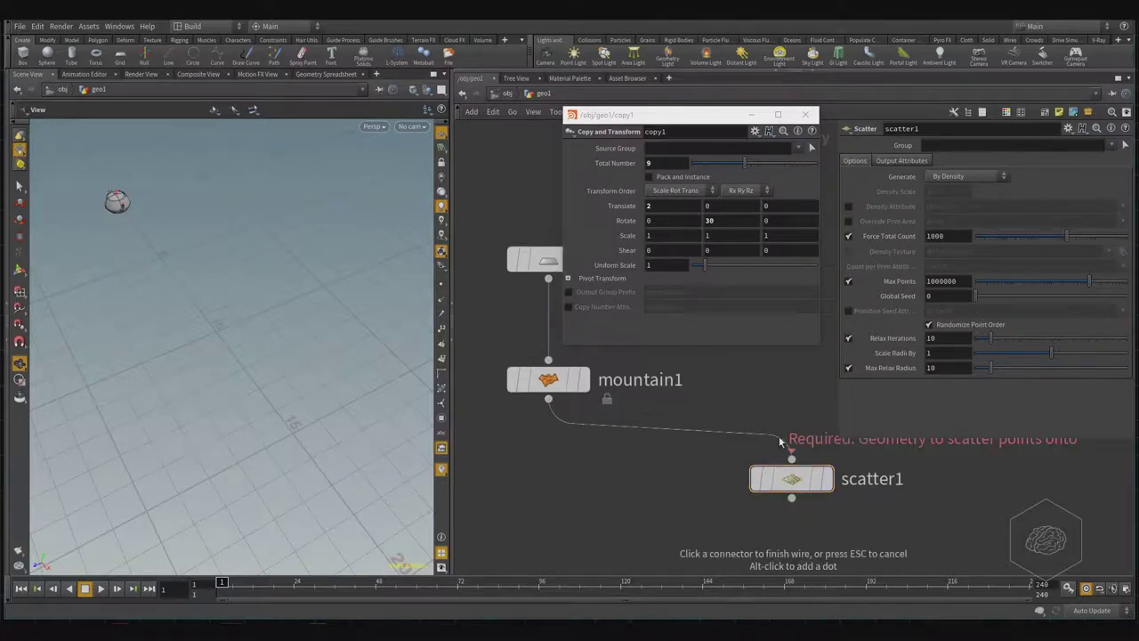
pyautogui.click(791, 458)
pyautogui.click(805, 115)
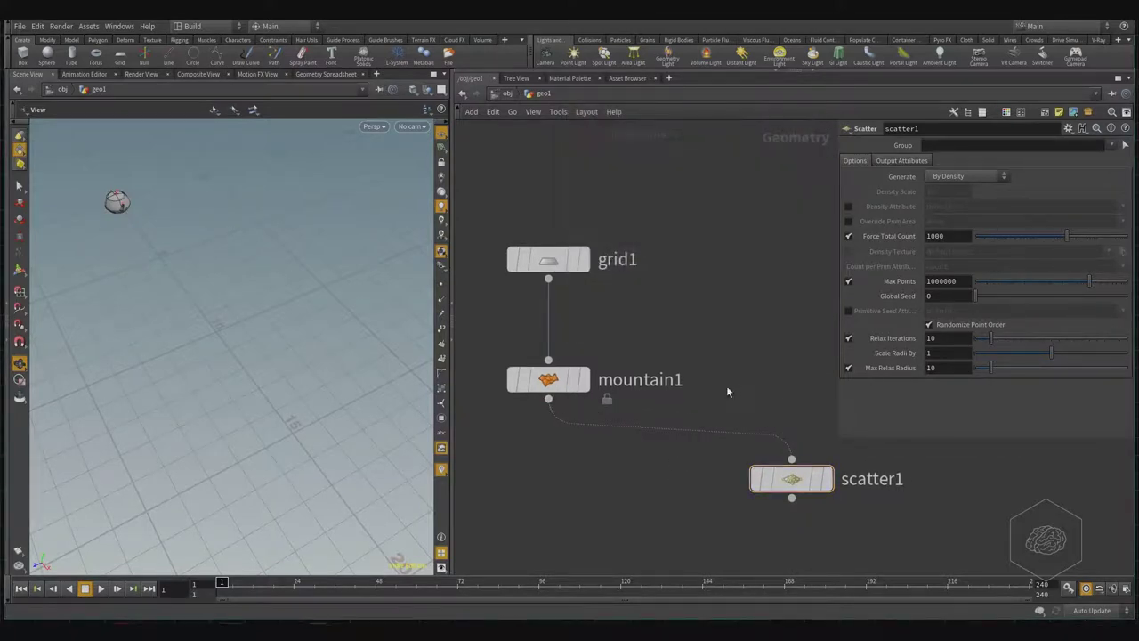
pyautogui.moveTo(726, 386); pyautogui.dragTo(700, 273, button='middle')
pyautogui.moveTo(767, 382); pyautogui.dragTo(525, 436)
pyautogui.moveTo(648, 312); pyautogui.dragTo(719, 293, button='middle')
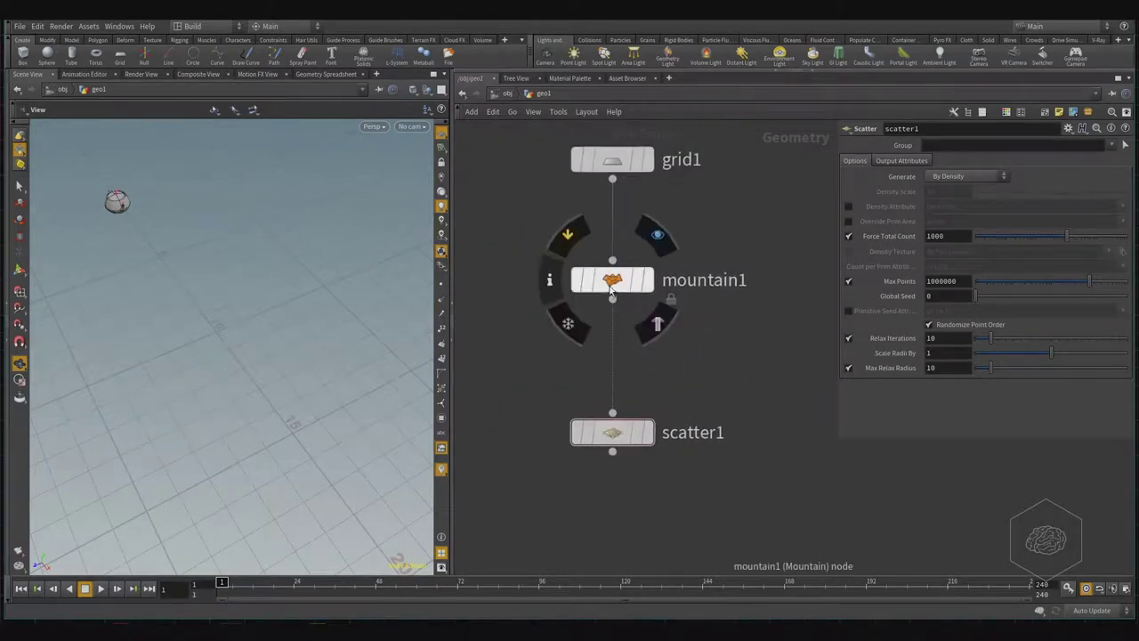
# Place a new unconnected merge1 node directly below scatter1
pyautogui.moveTo(611, 284)
pyautogui.scroll(-3, 675, 270)
pyautogui.scroll(-3, 674, 318)
pyautogui.press('Tab')
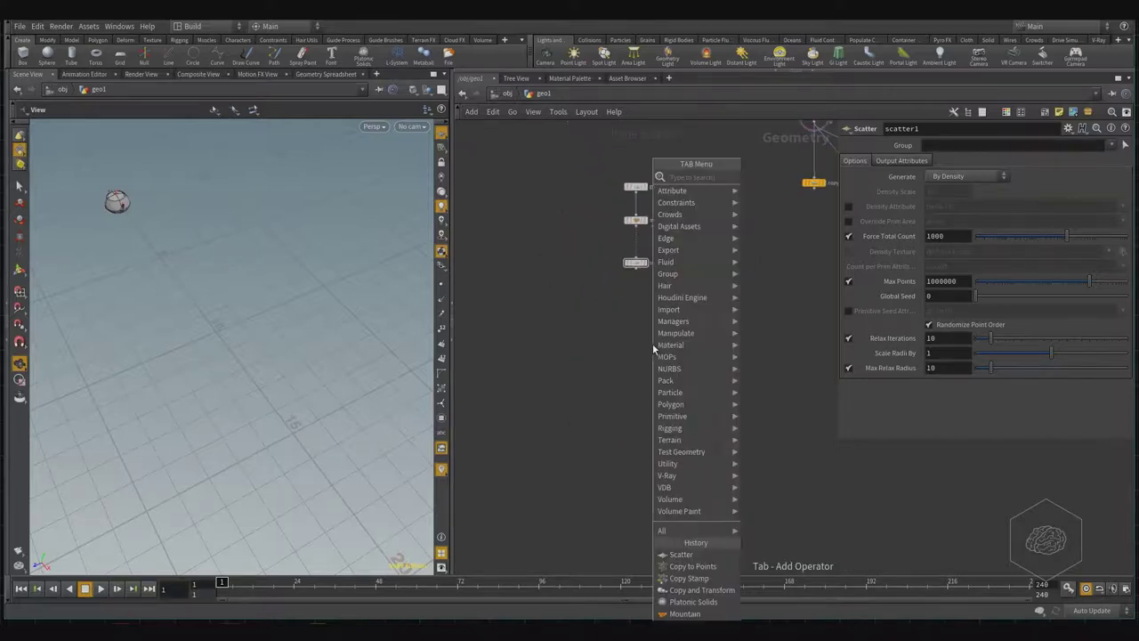
pyautogui.write('meg')
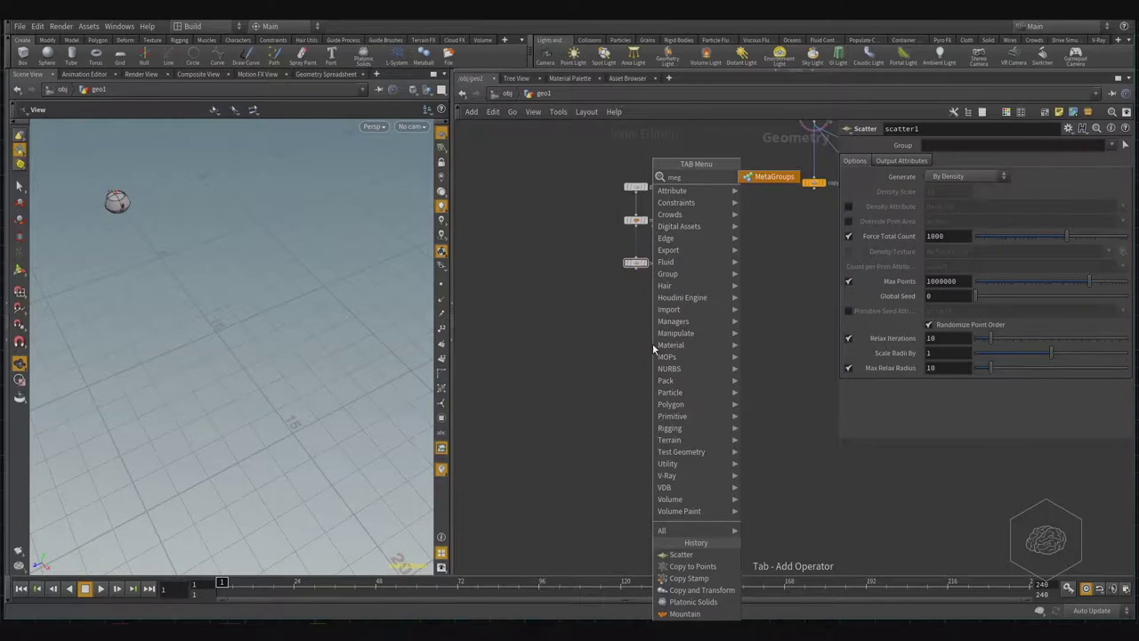
pyautogui.press('BackSpace')
pyautogui.press('BackSpace')
pyautogui.write('erge')
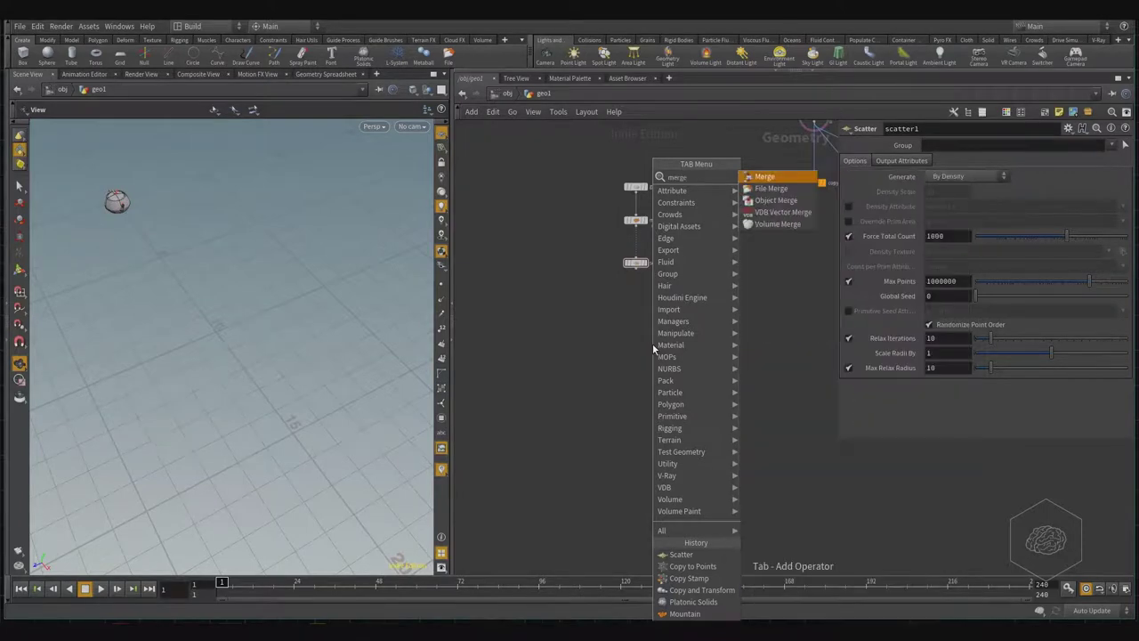
pyautogui.press('Return')
pyautogui.click(652, 344)
pyautogui.scroll(3, 652, 341)
pyautogui.scroll(2, 645, 320)
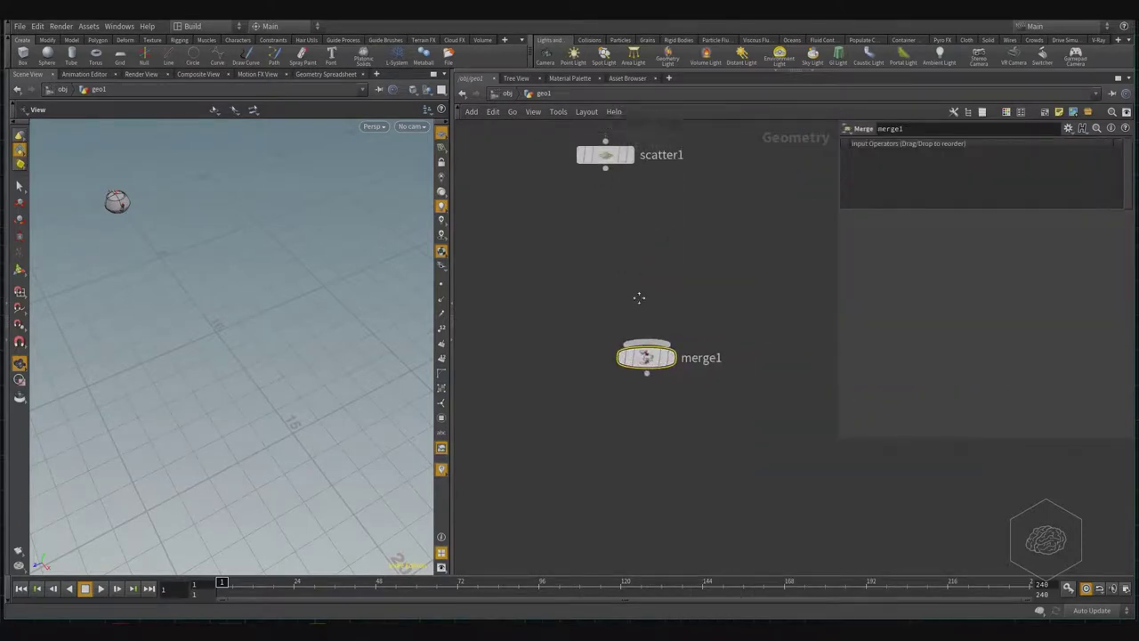
pyautogui.scroll(-2, 596, 246)
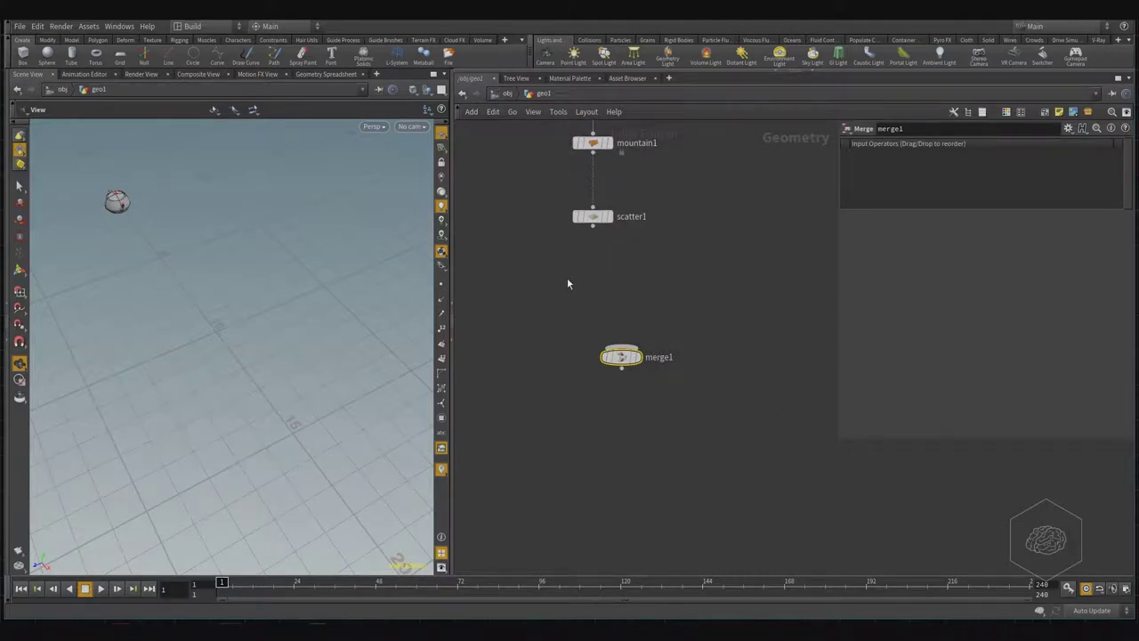
# Frame the network view around the grid1–mountain1–scatter1 chain and merge1 below it
pyautogui.press('h')
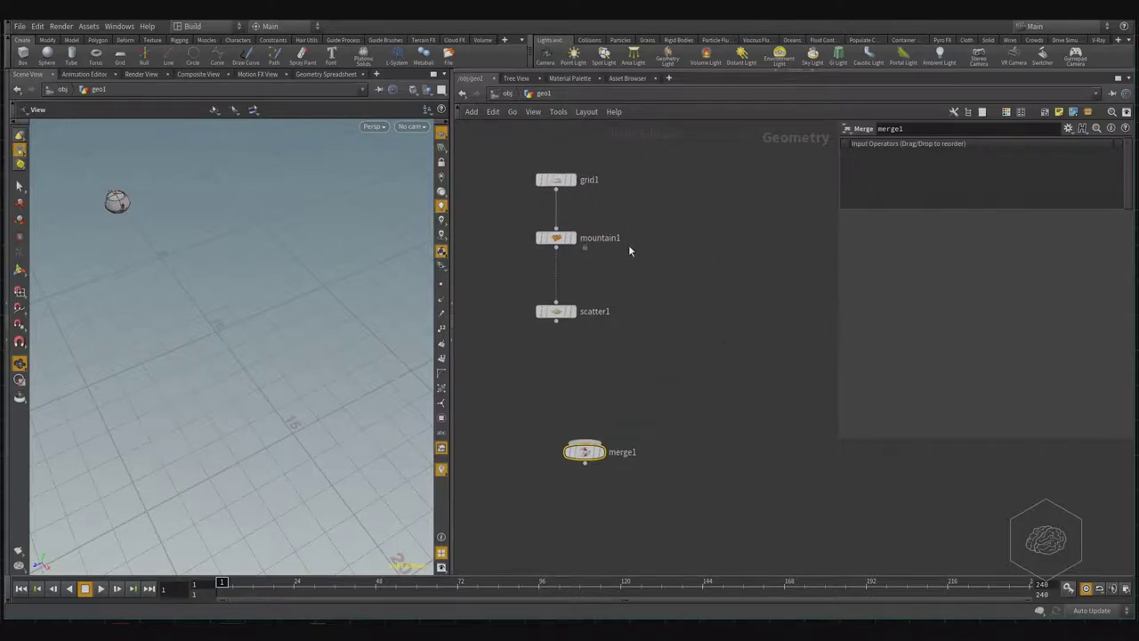
pyautogui.press('h')
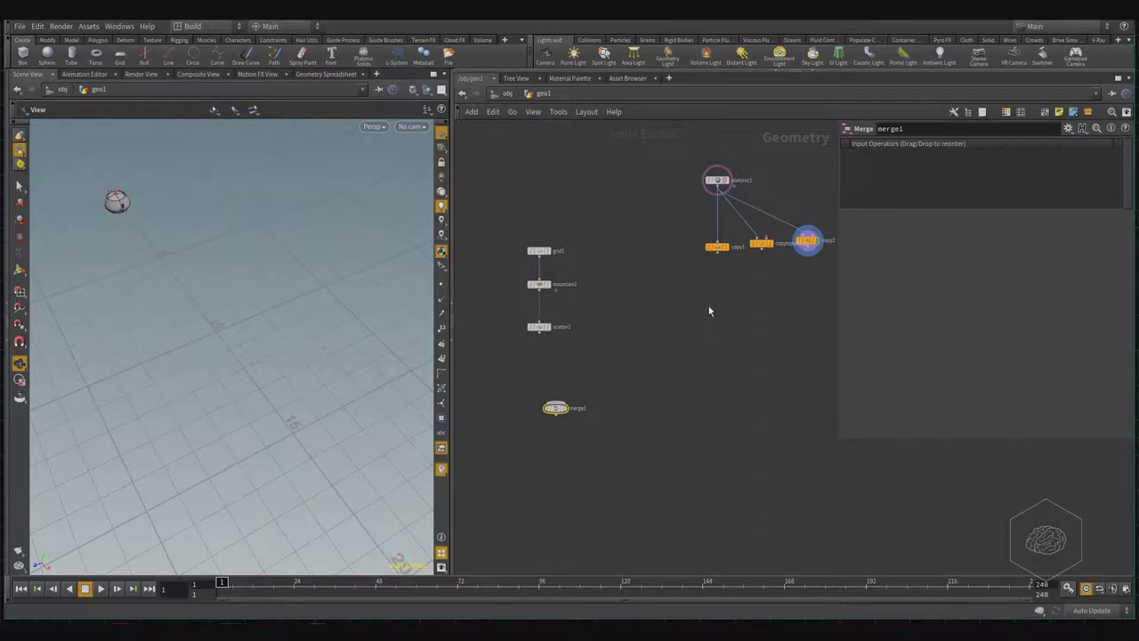
pyautogui.scroll(-1, 699, 312)
pyautogui.scroll(2, 614, 331)
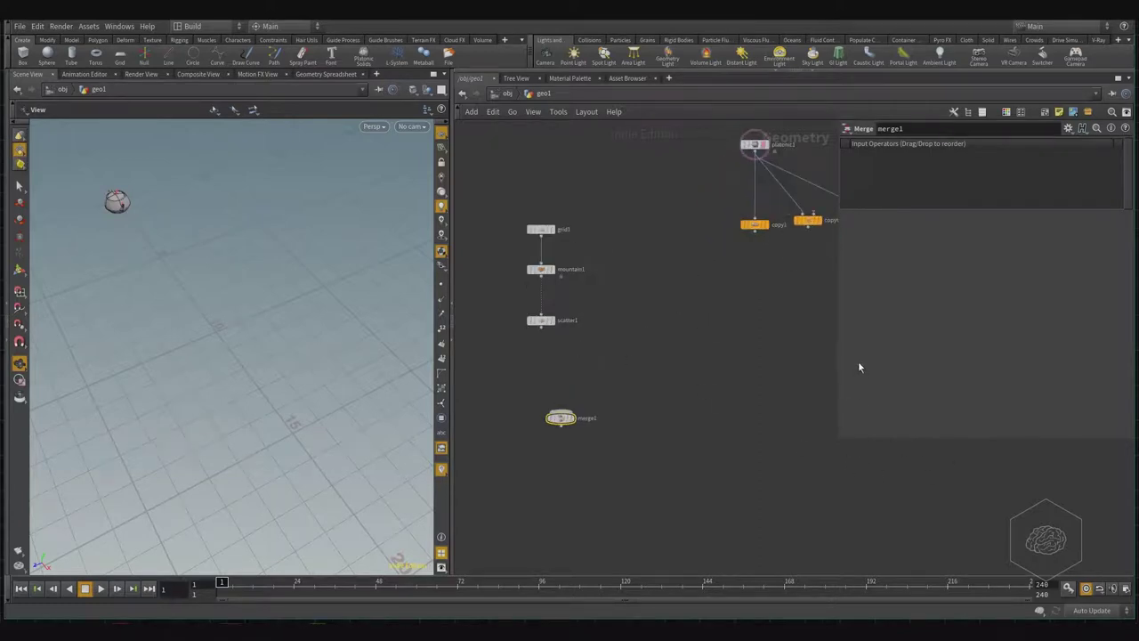
pyautogui.moveTo(630, 325); pyautogui.dragTo(656, 288, button='middle')
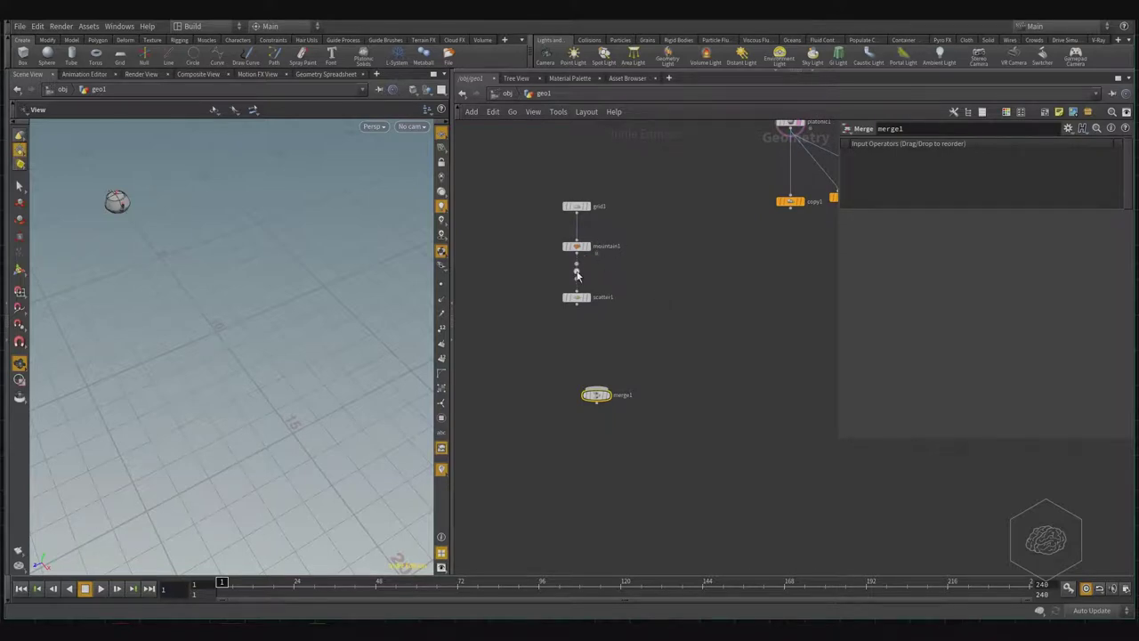
pyautogui.scroll(3, 578, 274)
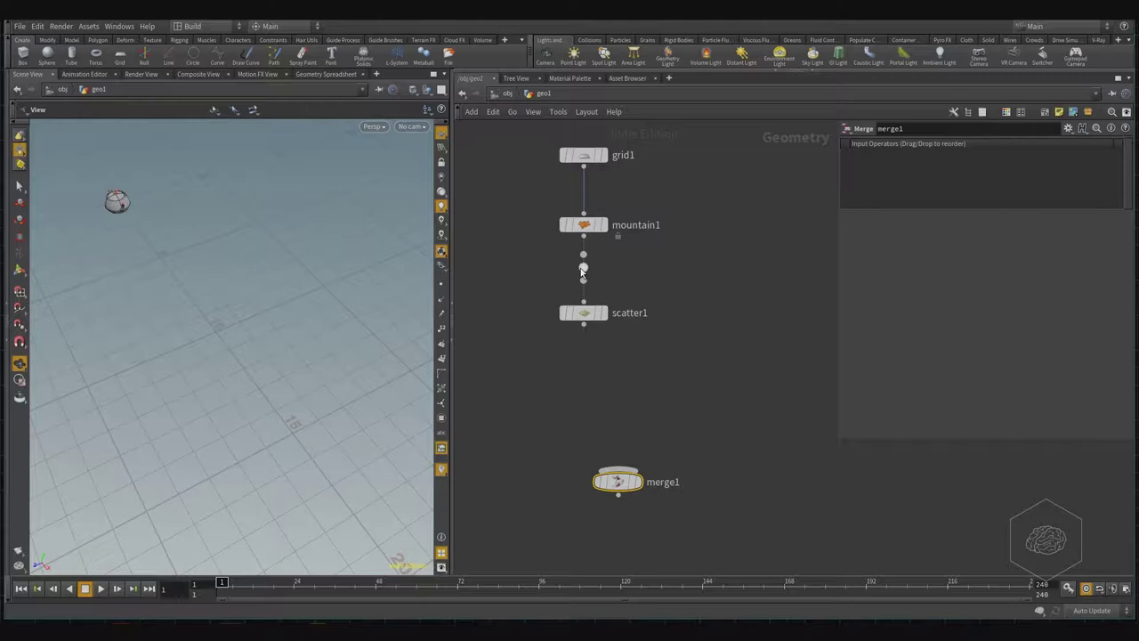
# Move scatter1 to the right and wire the network dot's output into merge1 beneath it
pyautogui.moveTo(579, 311)
pyautogui.mouseDown()
pyautogui.moveTo(709, 332)
pyautogui.moveTo(770, 319)
pyautogui.mouseUp()
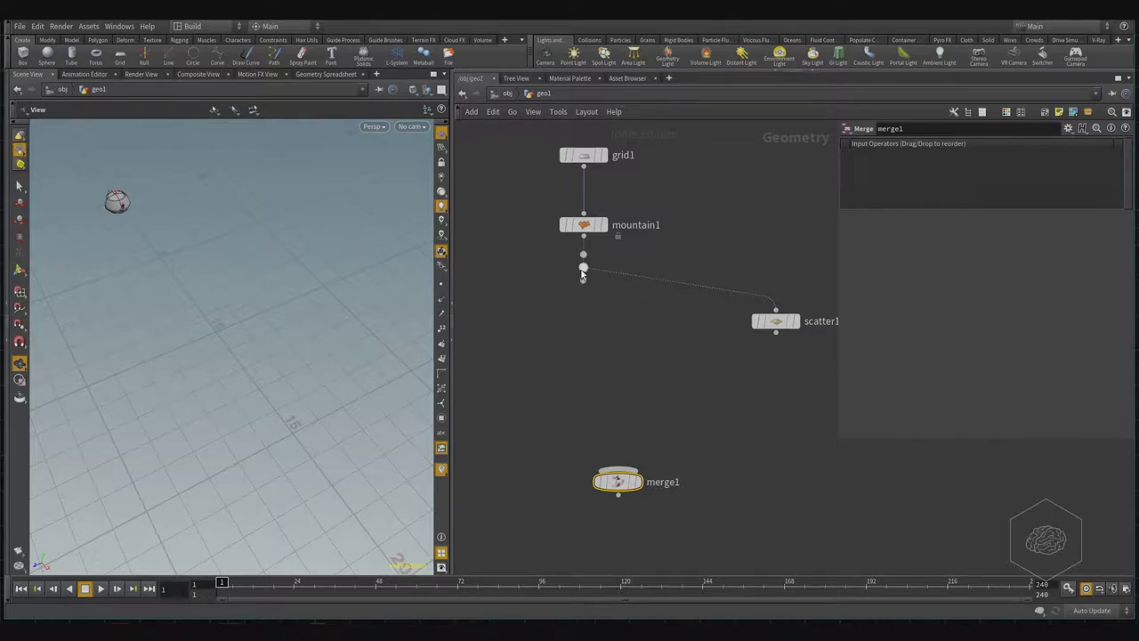
pyautogui.moveTo(581, 274); pyautogui.dragTo(581, 298)
pyautogui.moveTo(584, 309); pyautogui.dragTo(658, 440)
pyautogui.click(658, 439)
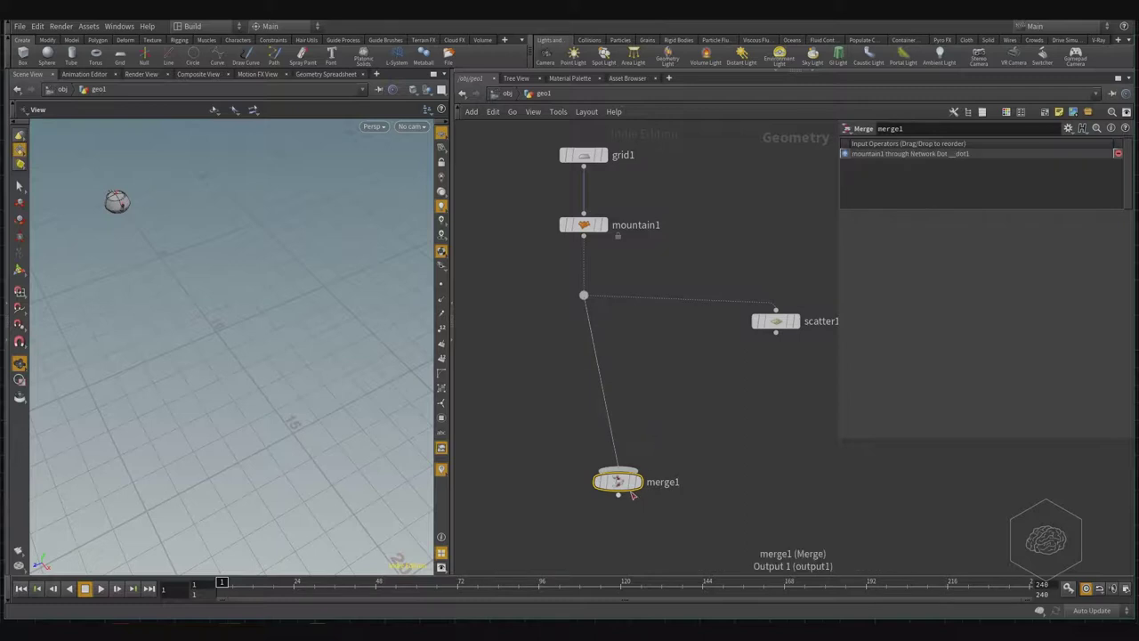
pyautogui.moveTo(618, 482); pyautogui.dragTo(584, 528)
pyautogui.moveTo(714, 428); pyautogui.dragTo(679, 341, button='middle')
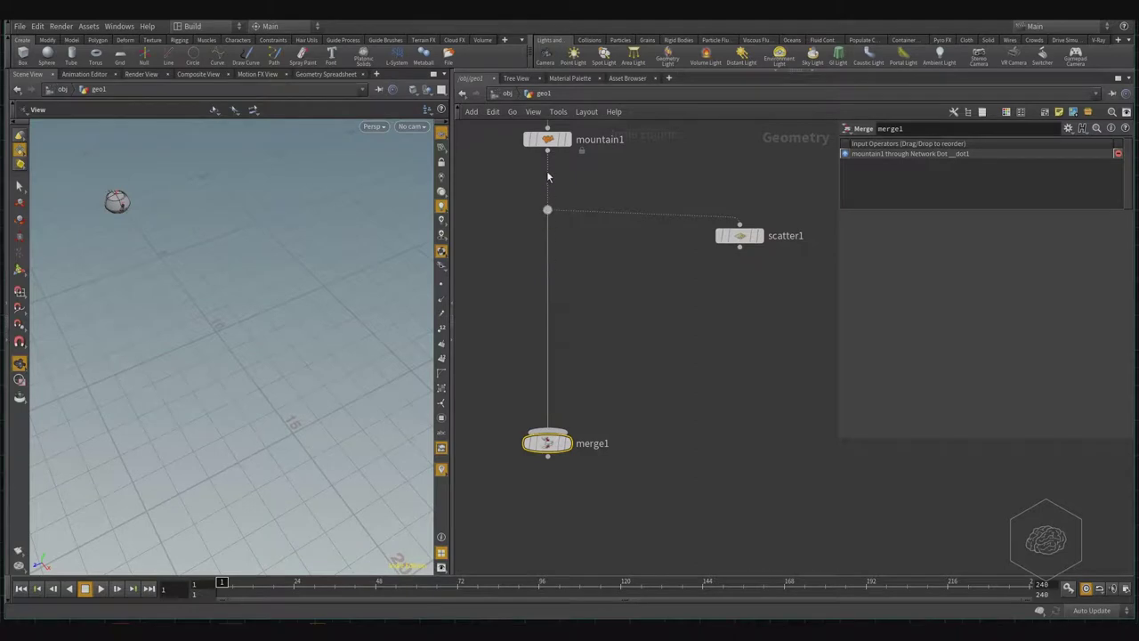
pyautogui.moveTo(567, 404); pyautogui.dragTo(575, 444, button='middle')
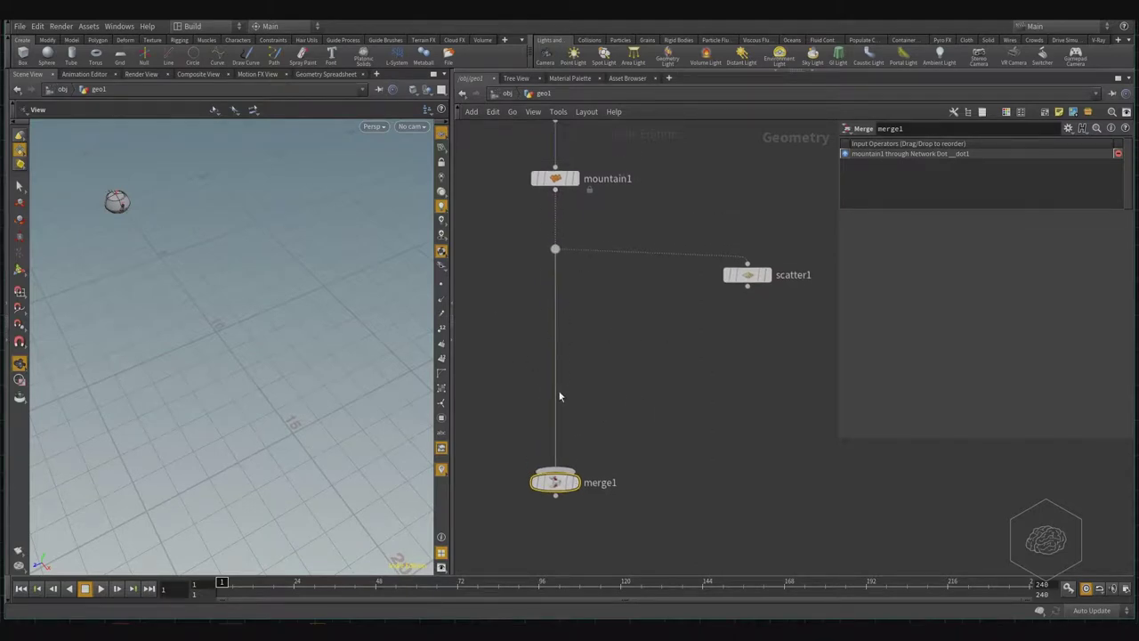
# Delete the two extra dots accidentally added on the wire above merge1
pyautogui.keyDown('alt'); pyautogui.click(559, 354); pyautogui.keyUp('alt')
pyautogui.keyDown('alt'); pyautogui.click(556, 401); pyautogui.keyUp('alt')
pyautogui.press('Delete')
pyautogui.moveTo(619, 319); pyautogui.dragTo(454, 413)
pyautogui.press('Delete')
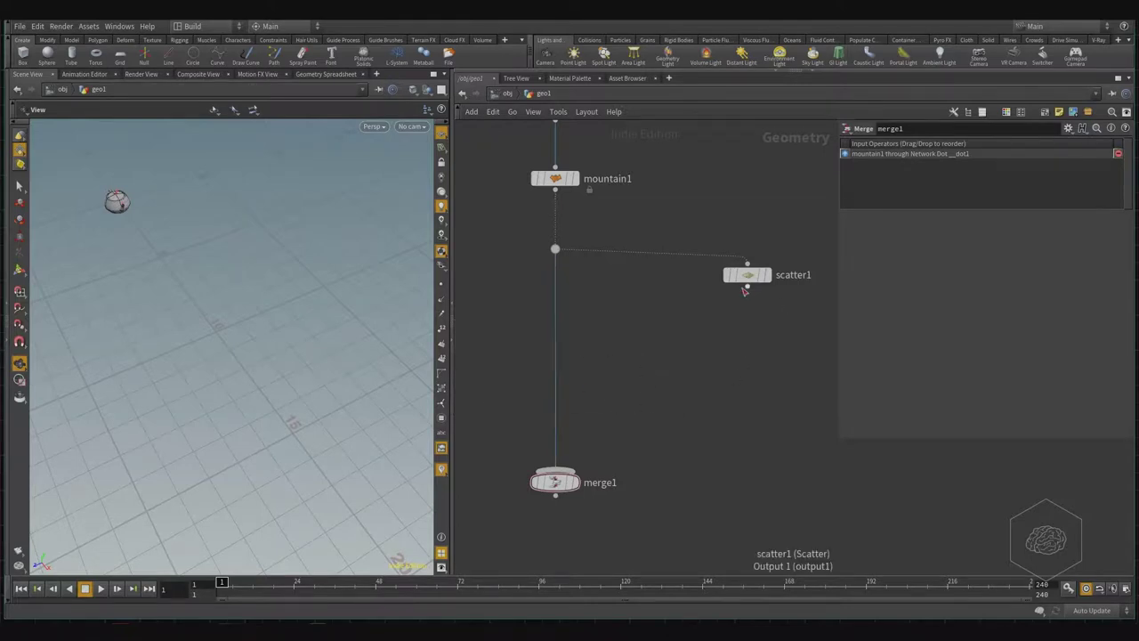
# Connect scatter1's output into merge1 as its second input
pyautogui.click(747, 287)
pyautogui.click(556, 470)
pyautogui.moveTo(583, 324)
pyautogui.mouseDown(button='middle')
pyautogui.moveTo(572, 264)
pyautogui.moveTo(592, 320)
pyautogui.mouseUp(button='middle')
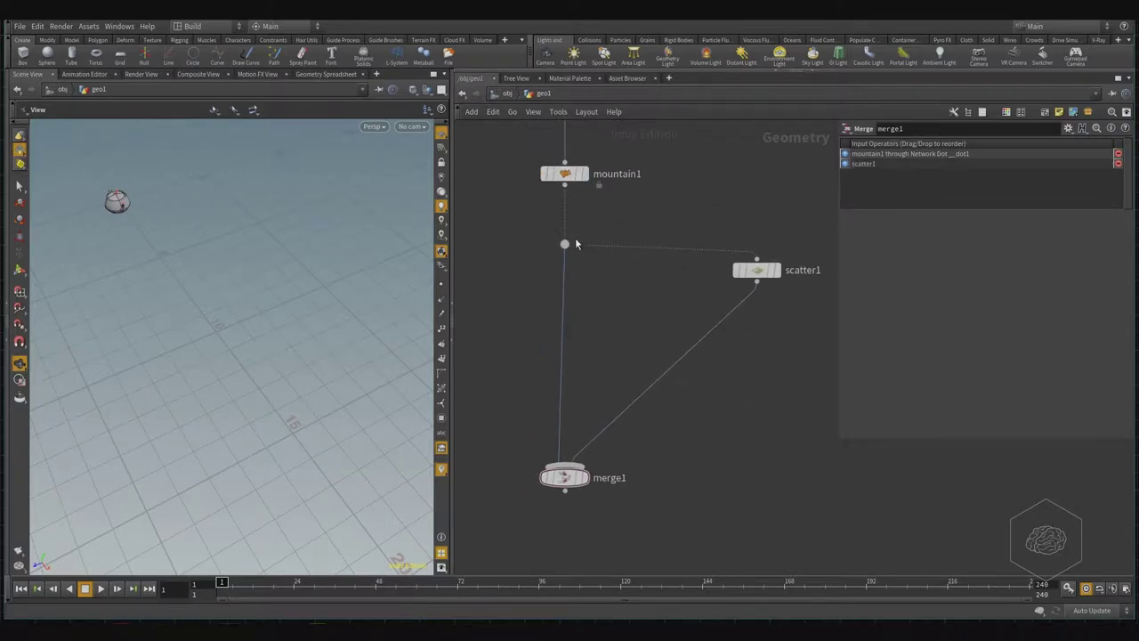
pyautogui.moveTo(564, 244); pyautogui.dragTo(563, 224)
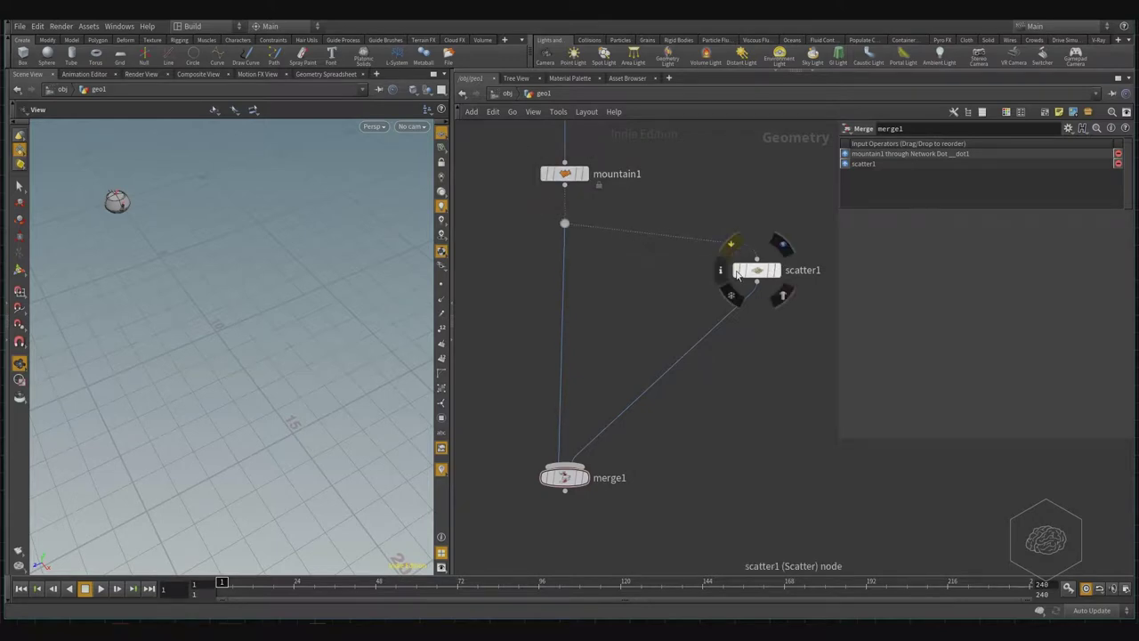
pyautogui.moveTo(737, 275)
pyautogui.mouseDown(button='middle')
pyautogui.moveTo(783, 324)
pyautogui.moveTo(810, 404)
pyautogui.mouseUp(button='middle')
pyautogui.scroll(-3, 737, 437)
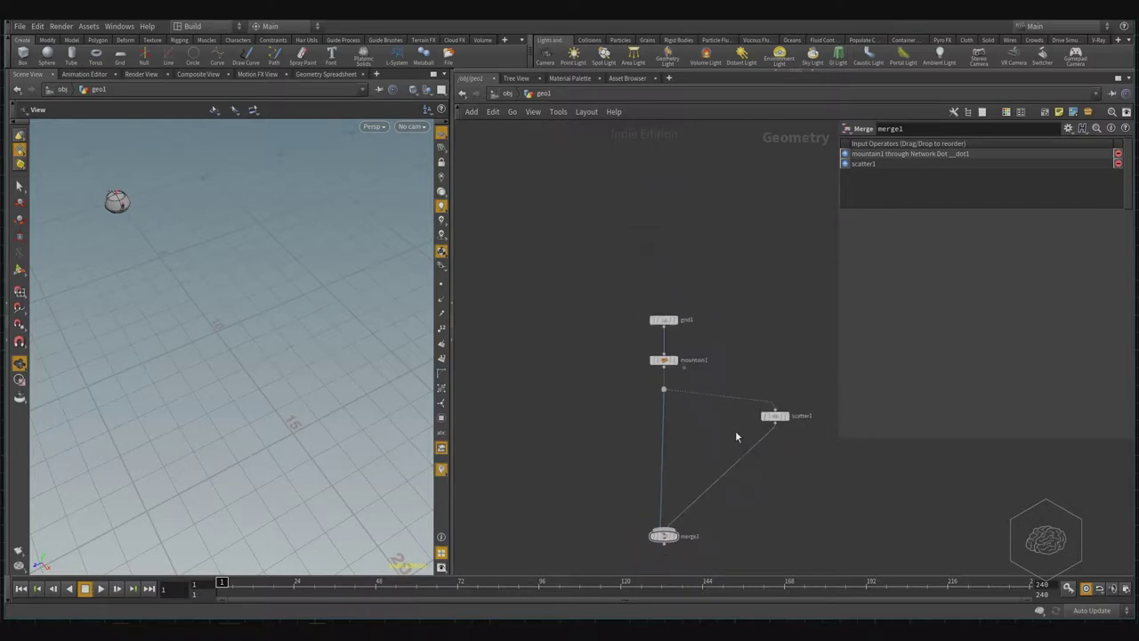
pyautogui.moveTo(736, 437); pyautogui.dragTo(692, 361, button='middle')
pyautogui.scroll(3, 690, 383)
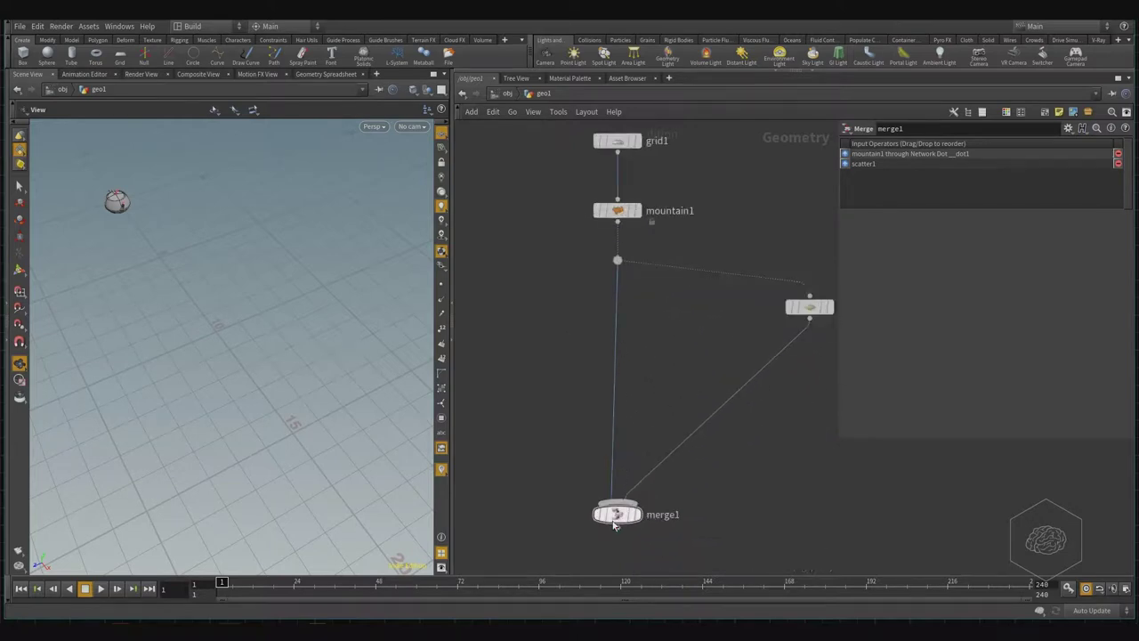
pyautogui.moveTo(613, 526); pyautogui.dragTo(622, 528)
pyautogui.moveTo(735, 366); pyautogui.dragTo(707, 380, button='middle')
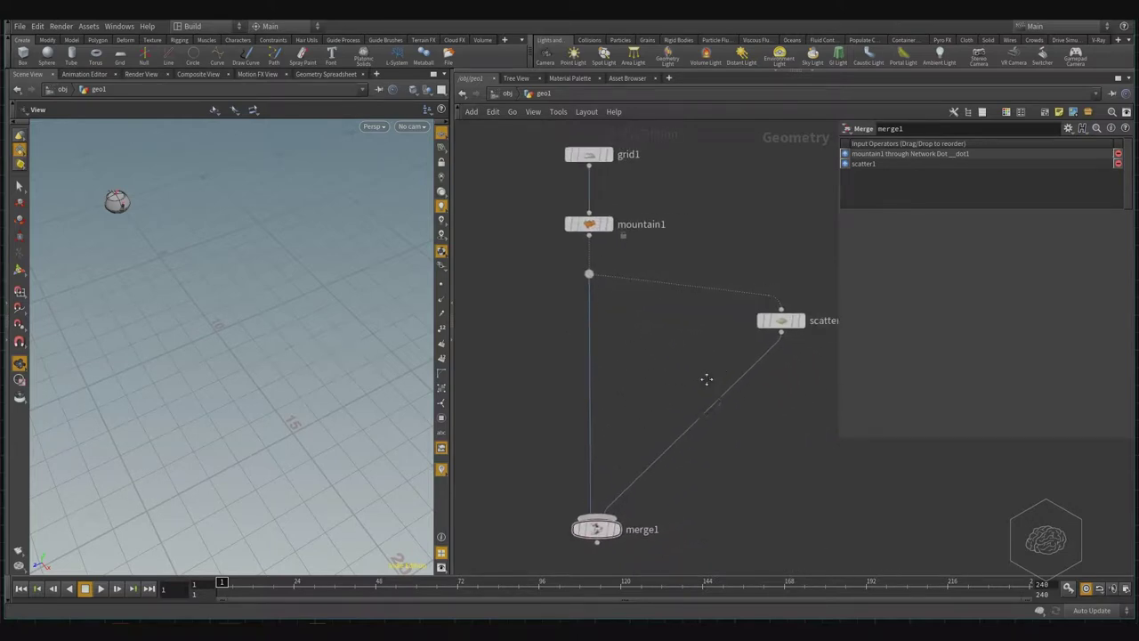
pyautogui.scroll(-3, 622, 311)
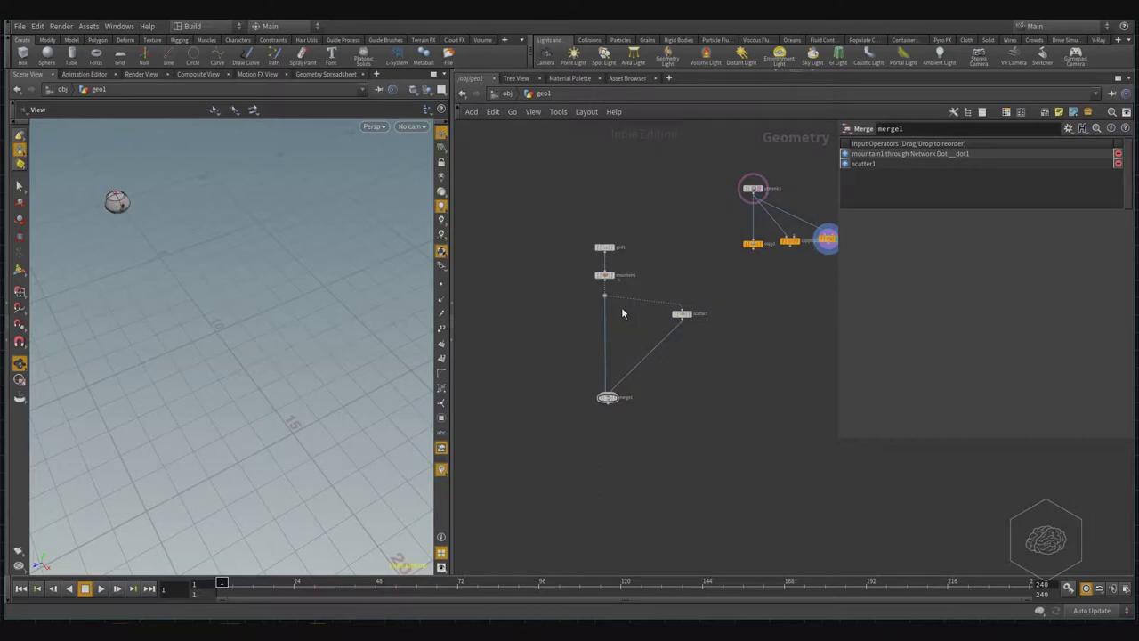
pyautogui.moveTo(623, 308); pyautogui.dragTo(570, 320, button='middle')
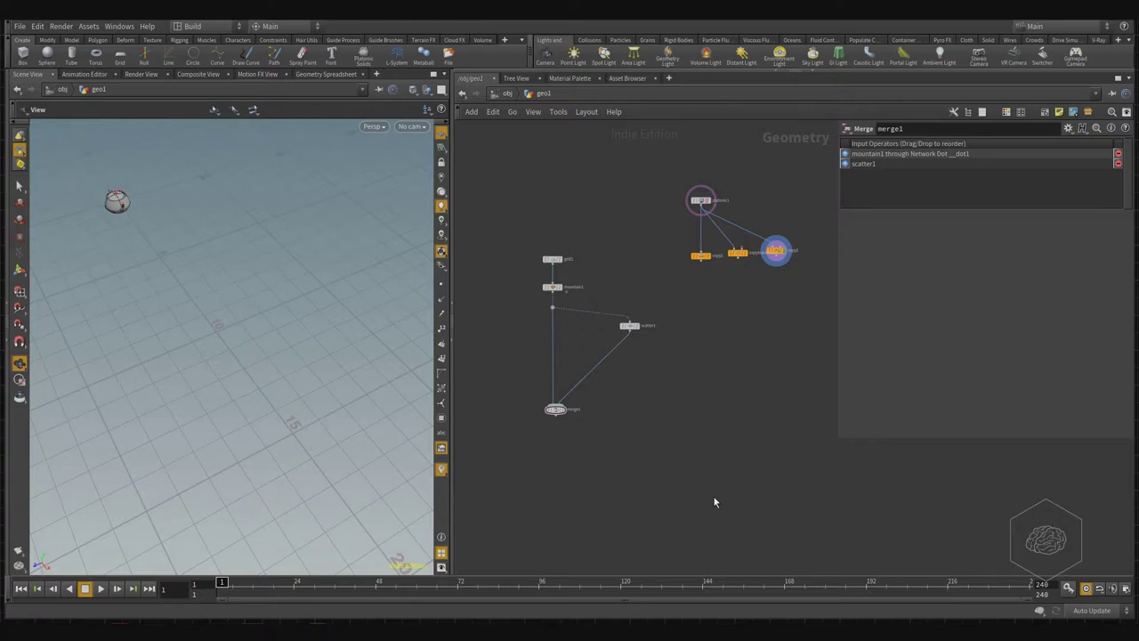
pyautogui.scroll(3, 512, 359)
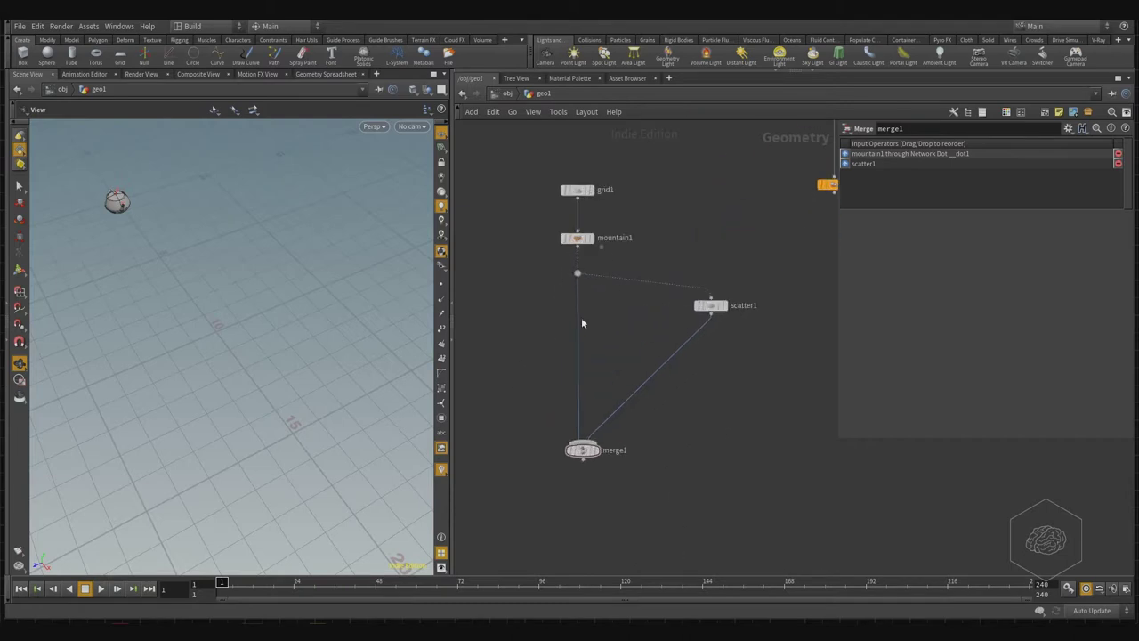
pyautogui.moveTo(633, 193); pyautogui.dragTo(613, 240, button='middle')
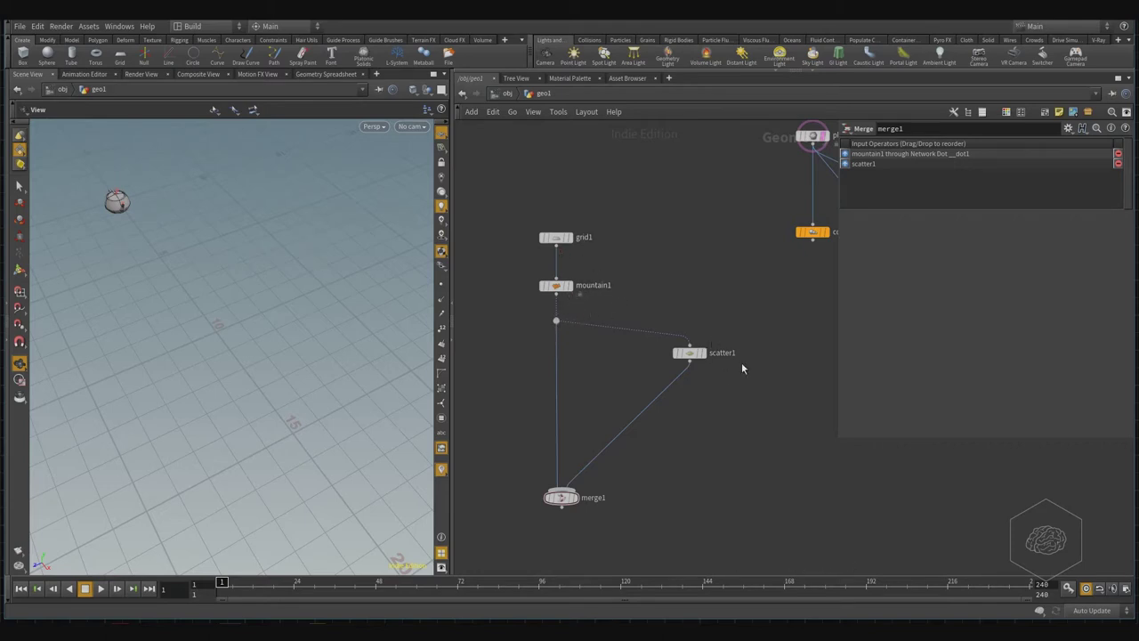
pyautogui.scroll(3, 620, 253)
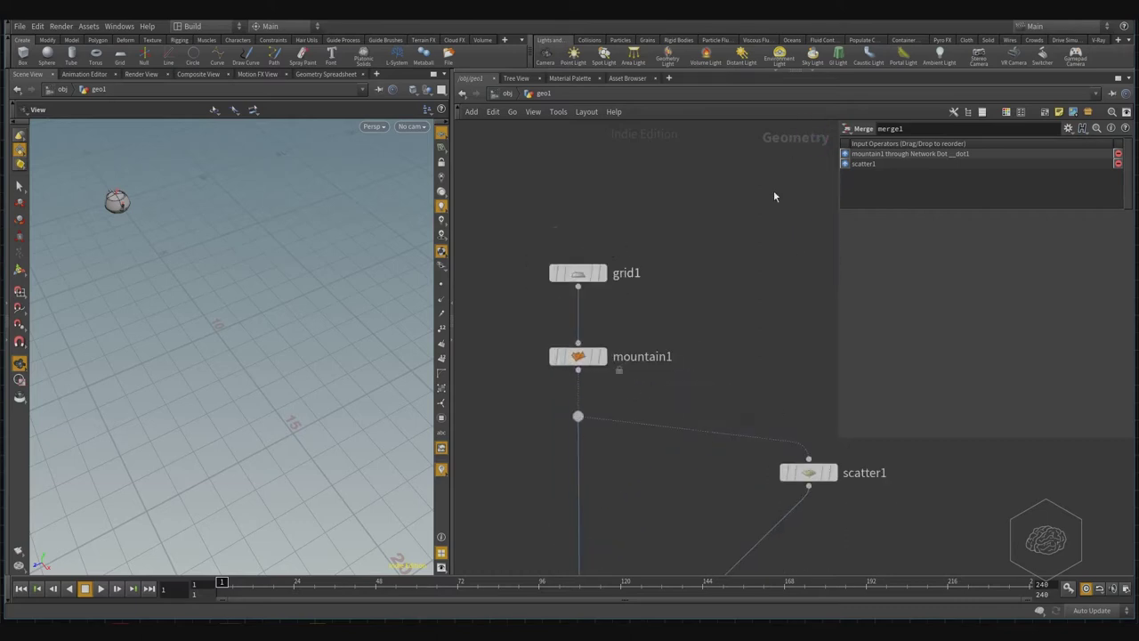
# Rename the grid1 node to base_plane_grid
pyautogui.moveTo(726, 212); pyautogui.dragTo(511, 294)
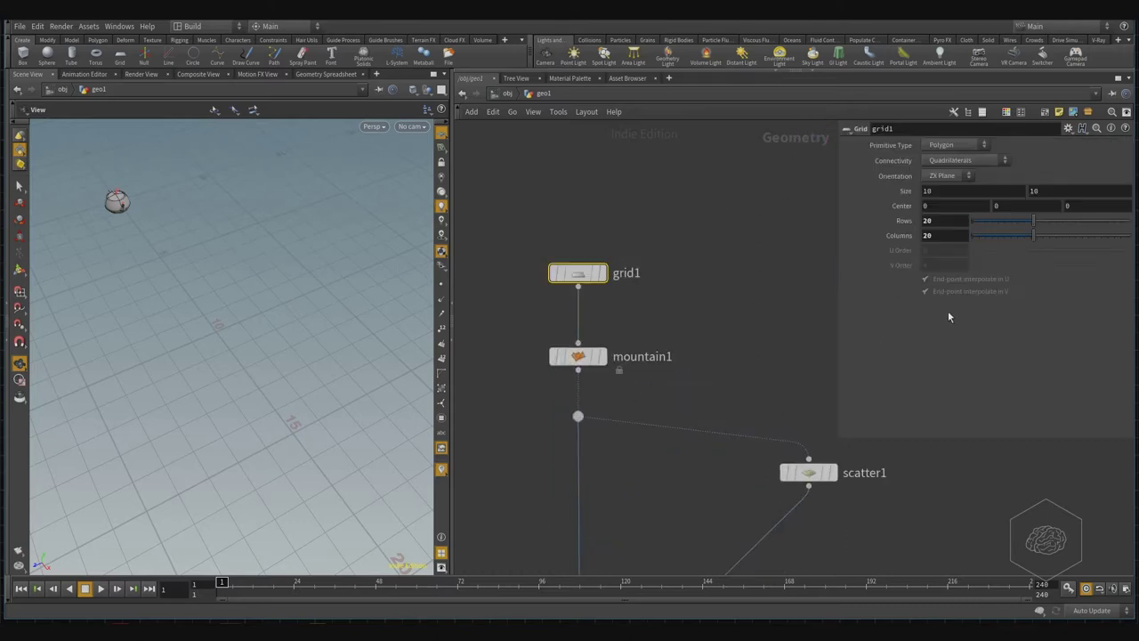
pyautogui.doubleClick(656, 269)
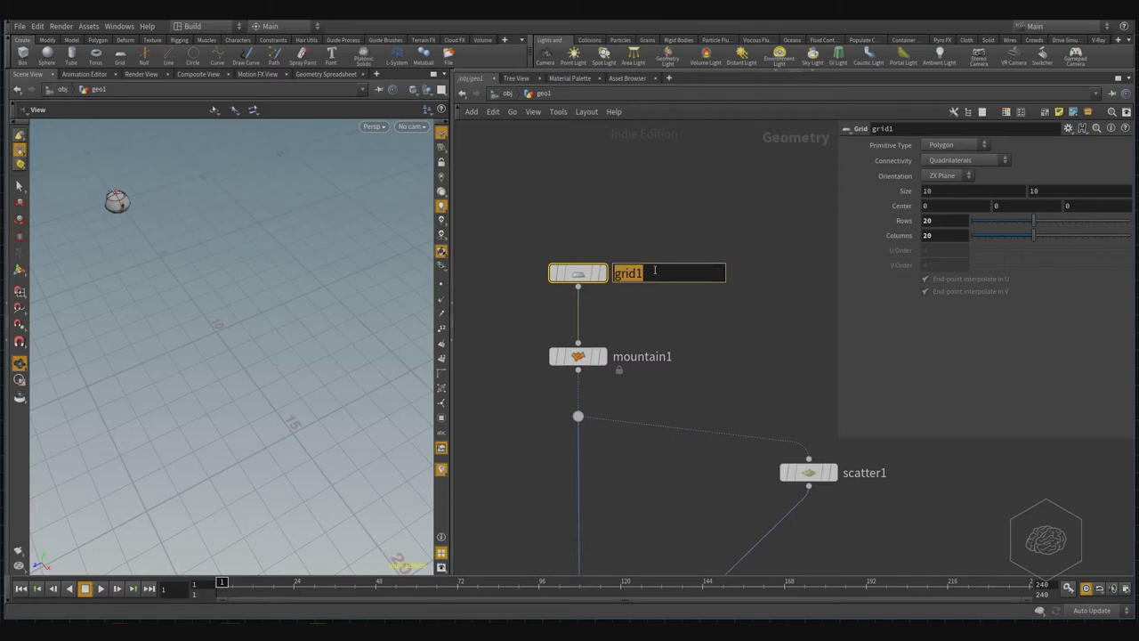
pyautogui.write('base')
pyautogui.write('_plane')
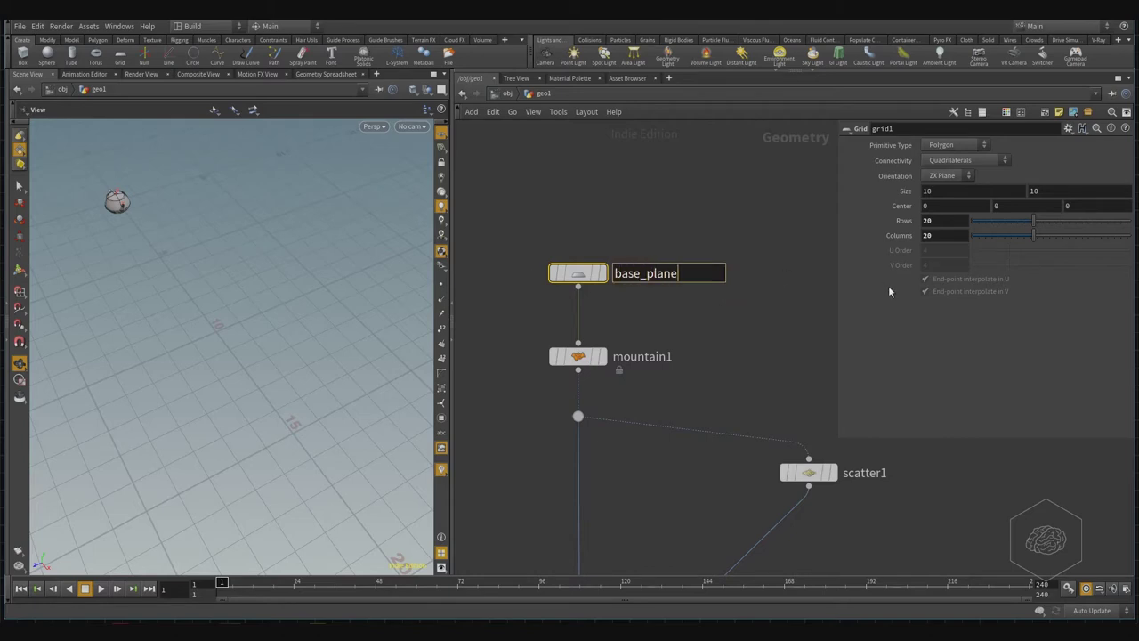
pyautogui.write('_grid')
pyautogui.press('Return')
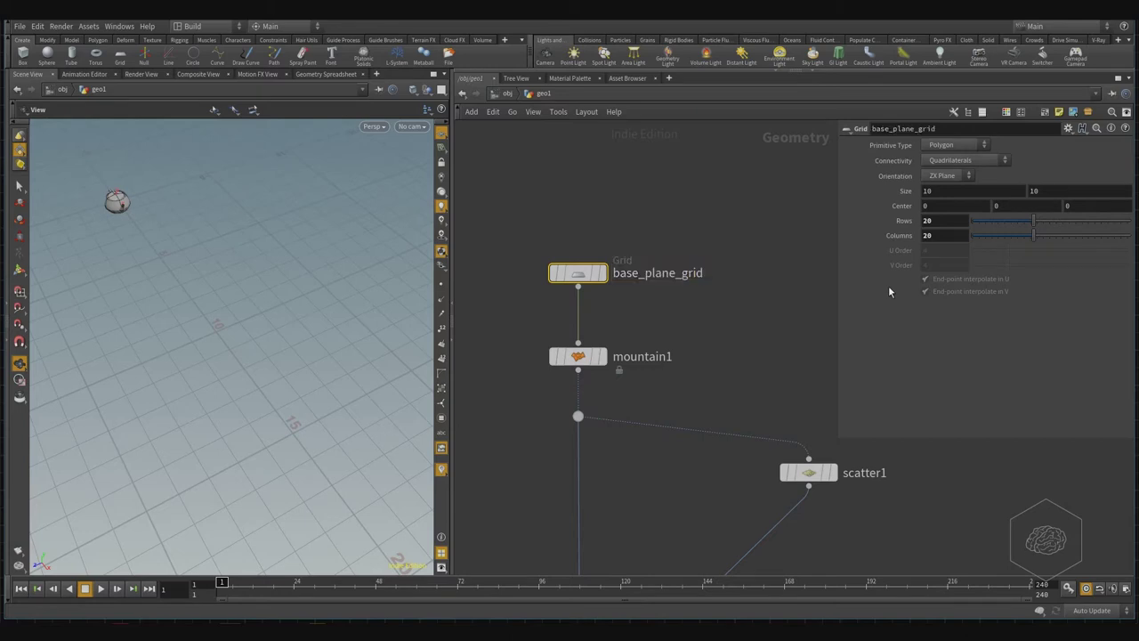
# Rename the mountain1 node to noise_effect
pyautogui.doubleClick(623, 358)
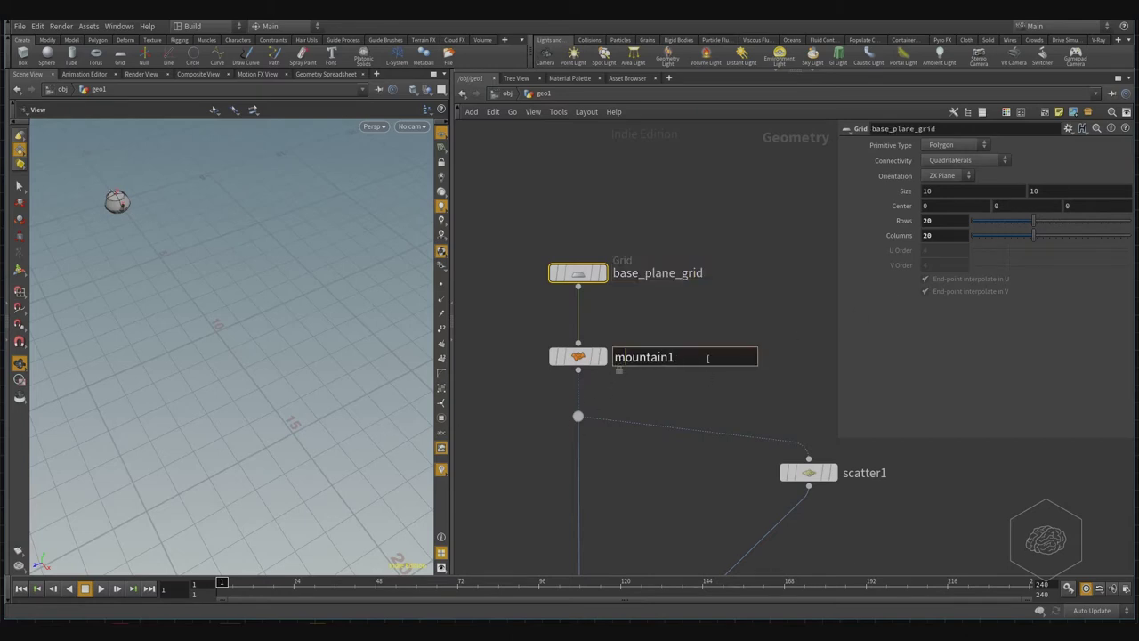
pyautogui.write('no')
pyautogui.write('ise_effec')
pyautogui.write('ts')
pyautogui.press('BackSpace')
pyautogui.press('Return')
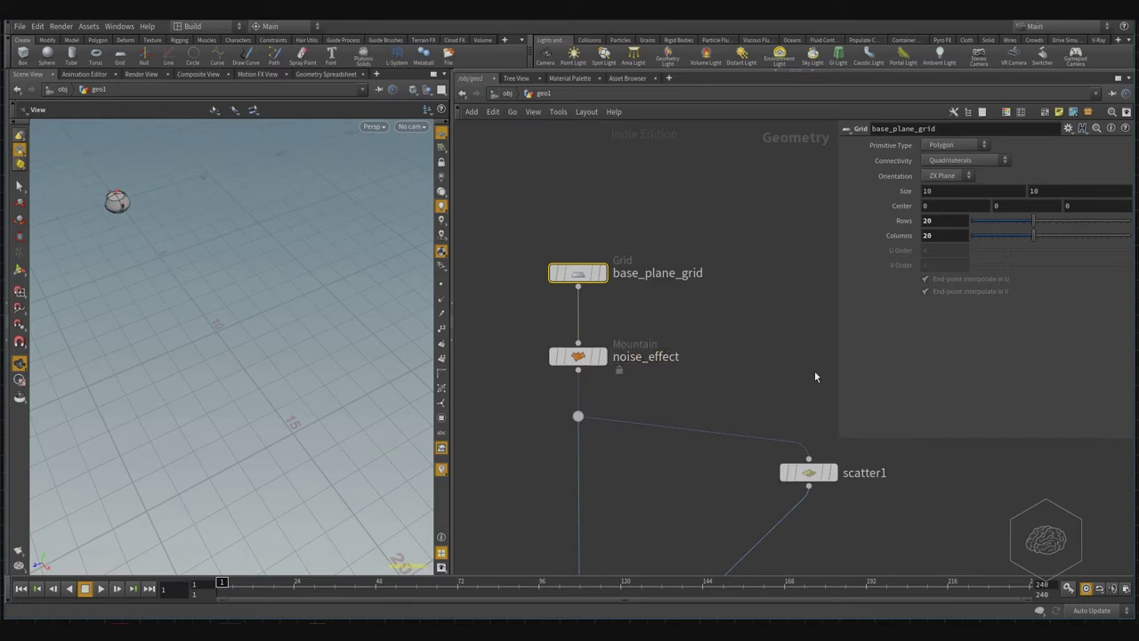
# Keep scatter1's name unchanged and reframe the network view around all nodes
pyautogui.moveTo(814, 370); pyautogui.dragTo(777, 220, button='middle')
pyautogui.doubleClick(821, 322)
pyautogui.press('Return')
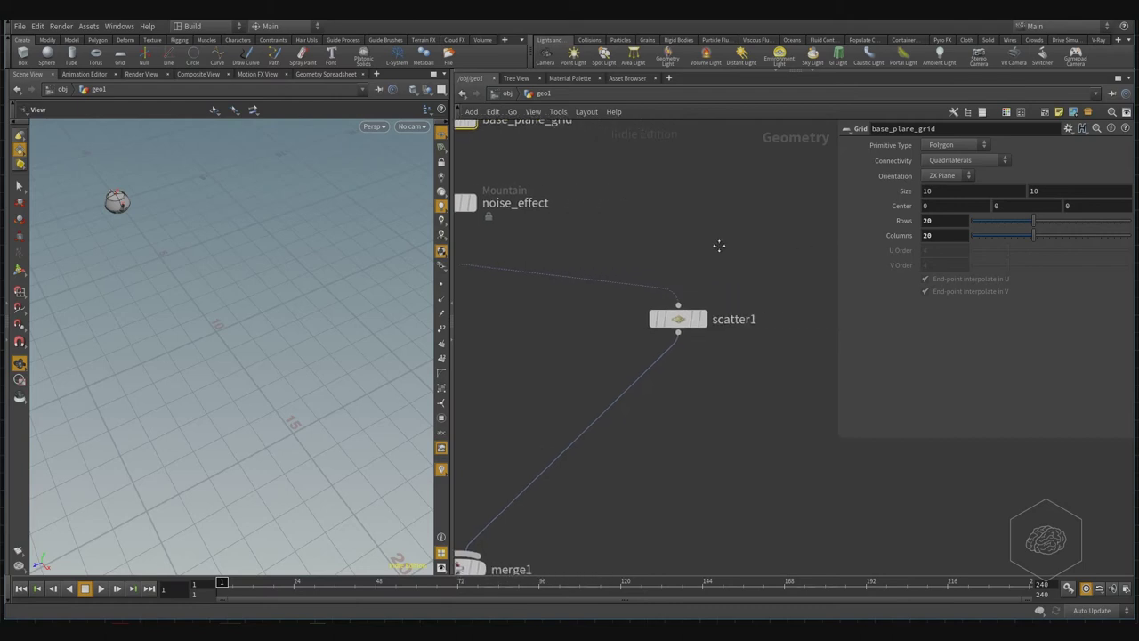
pyautogui.moveTo(684, 427); pyautogui.dragTo(740, 454, button='middle')
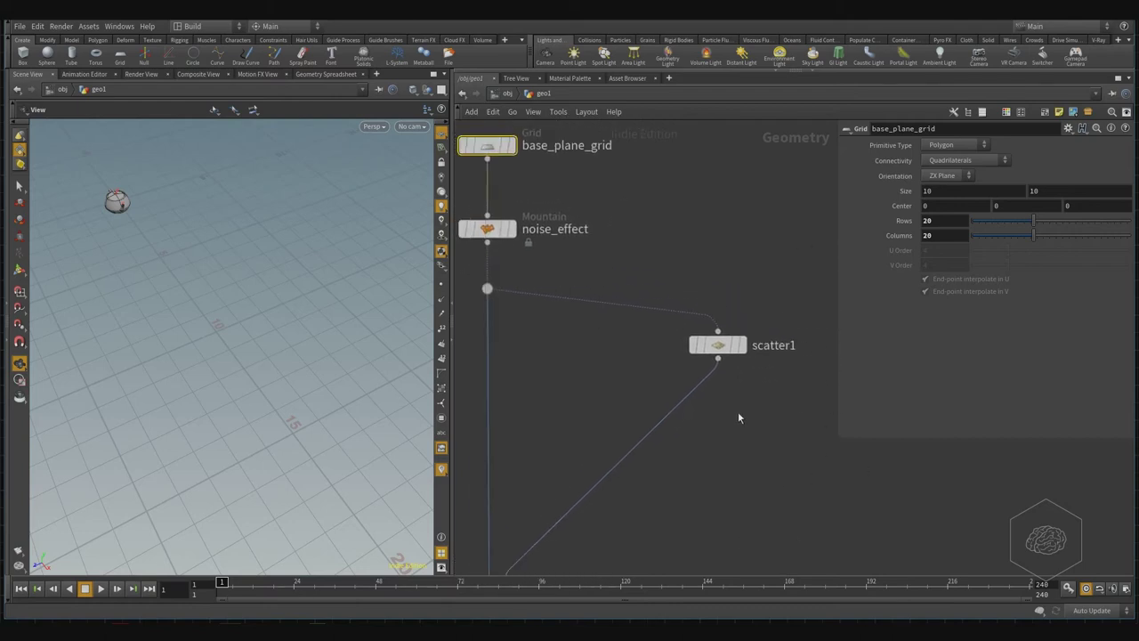
pyautogui.scroll(-4, 738, 418)
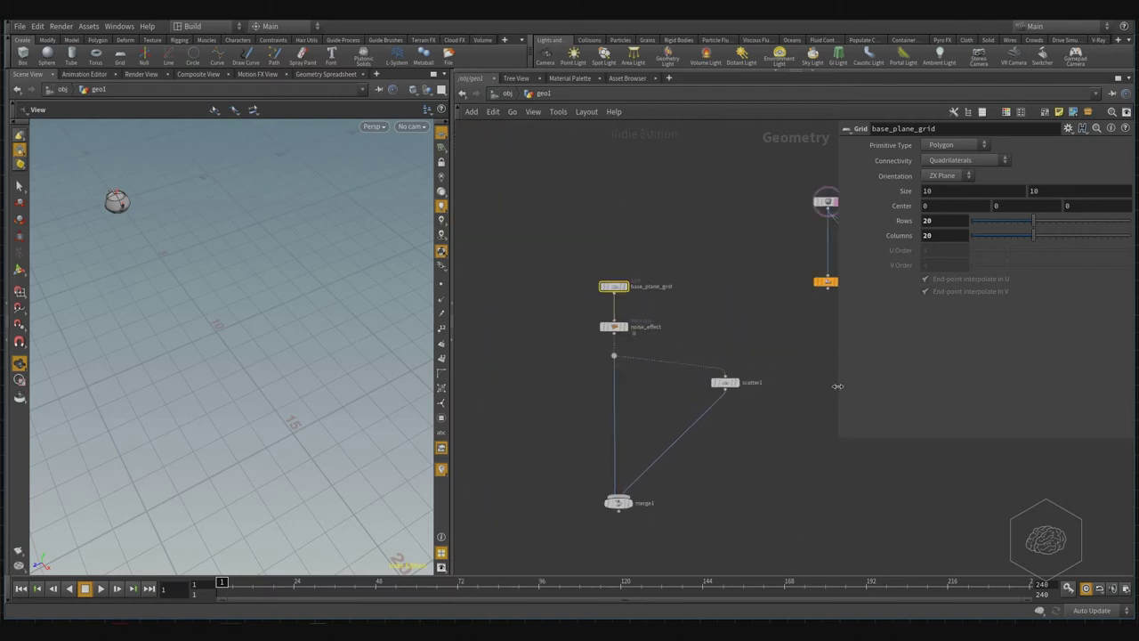
pyautogui.moveTo(751, 233); pyautogui.dragTo(692, 275, button='middle')
pyautogui.moveTo(732, 244); pyautogui.dragTo(731, 258, button='middle')
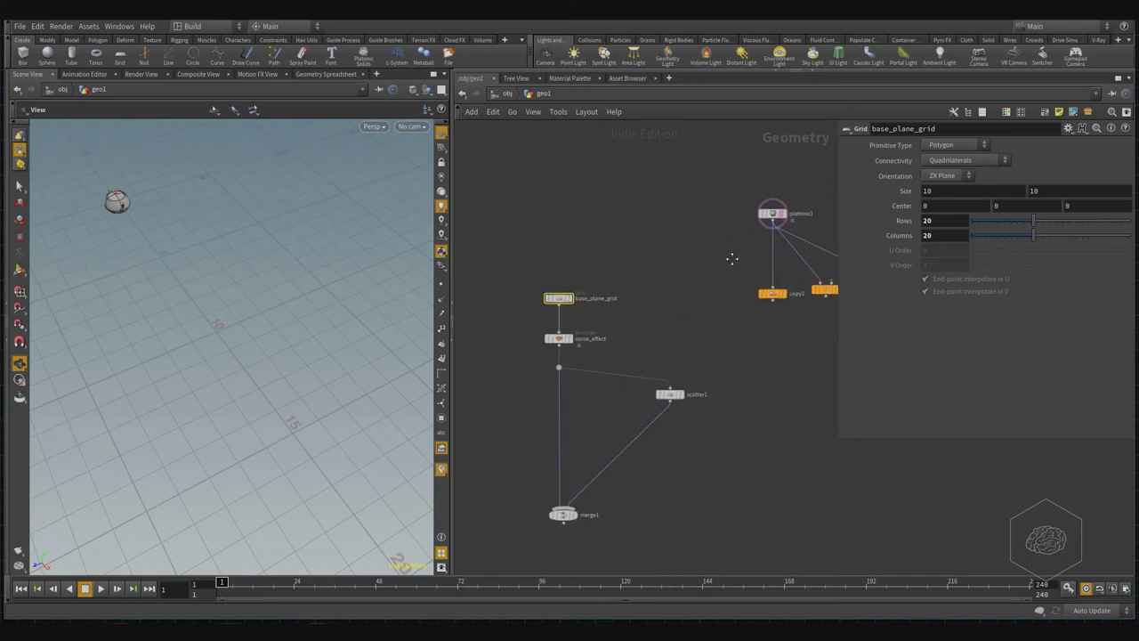
pyautogui.scroll(1, 641, 311)
pyautogui.scroll(1, 648, 308)
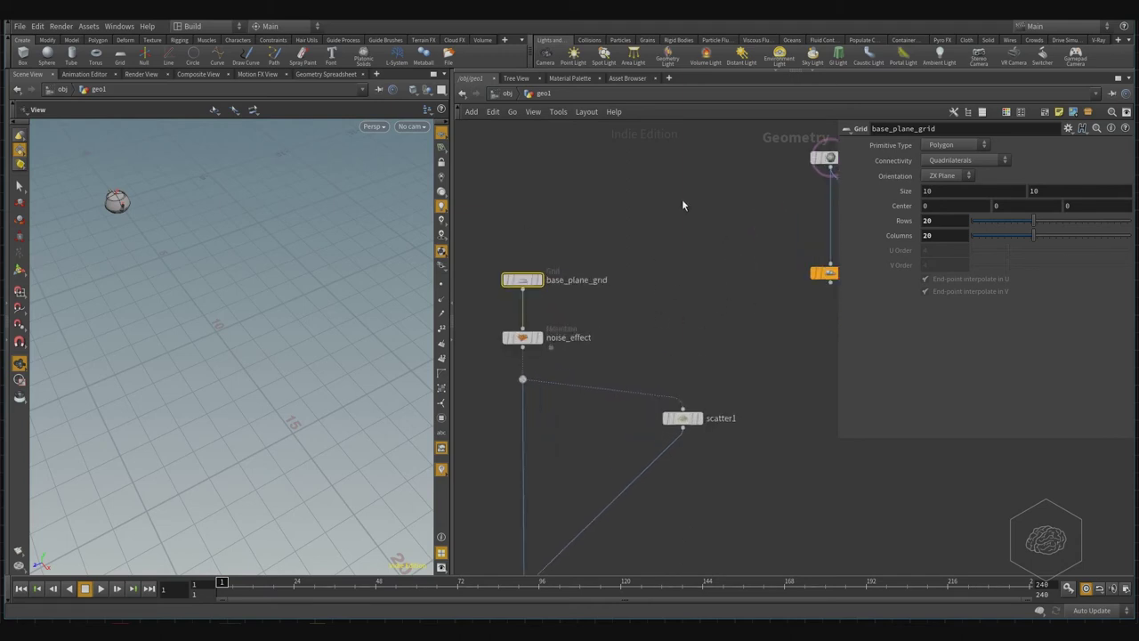